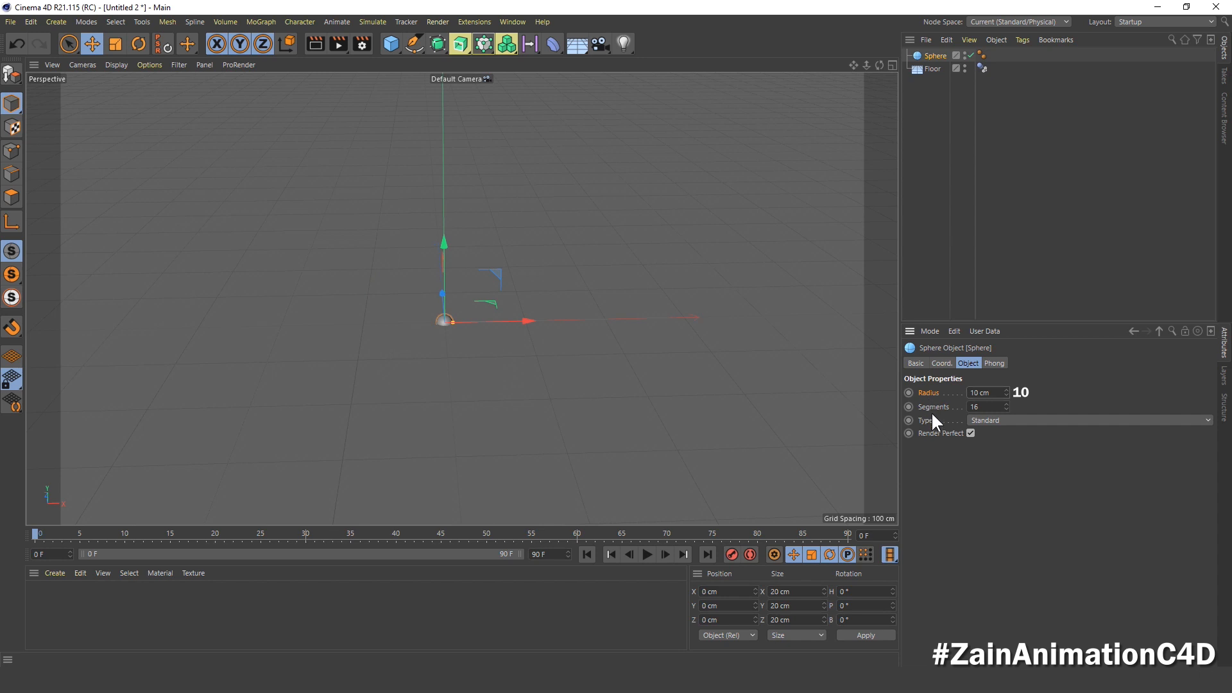
Step: Set the small sphere's segments to 24
key("Tab")
type("2")
left_click(936, 88)
Step: Add a Cloner as the parent of the small sphere
left_click(929, 55)
left_click_drag(507, 44, 542, 56)
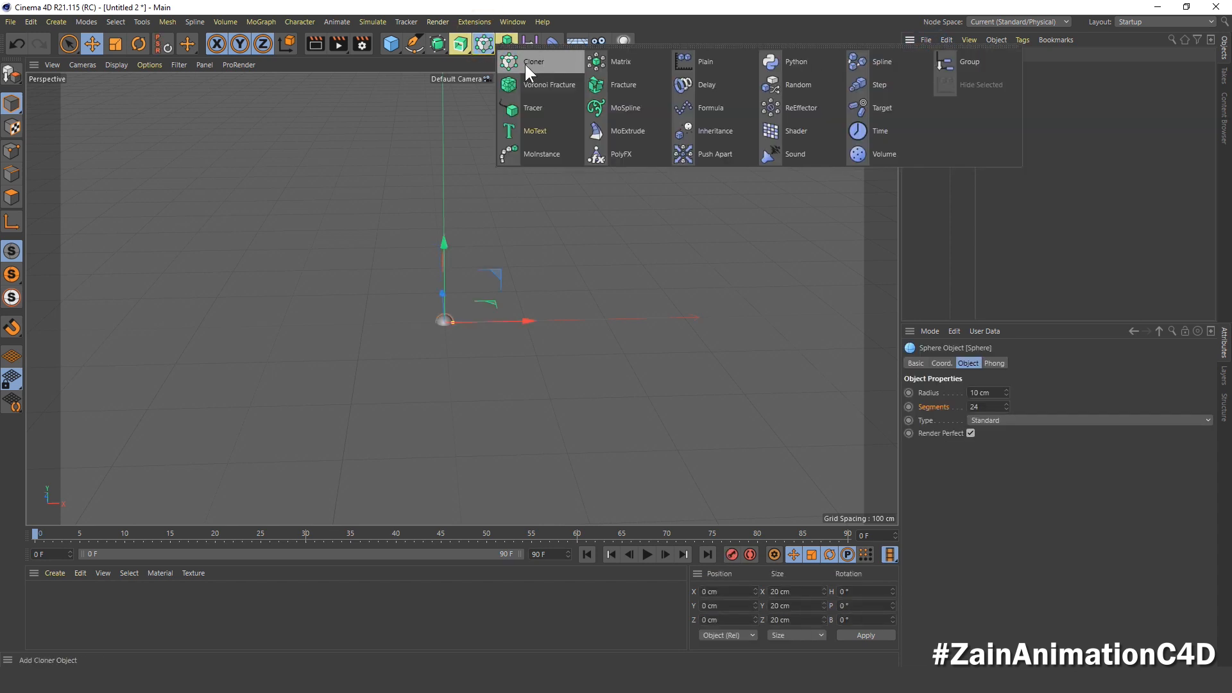
left_click(525, 64, "alt")
left_click(907, 56)
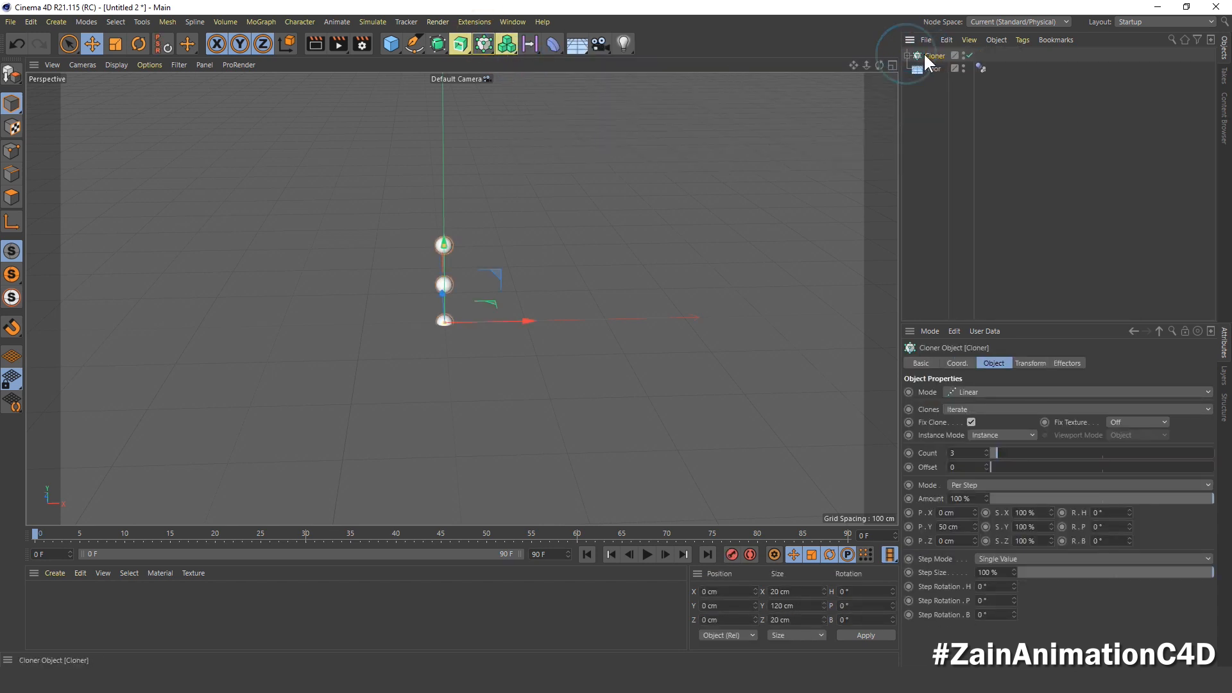
Step: Switch the Cloner to Grid Array mode with a count of 10, 10 and 10
left_click(965, 391)
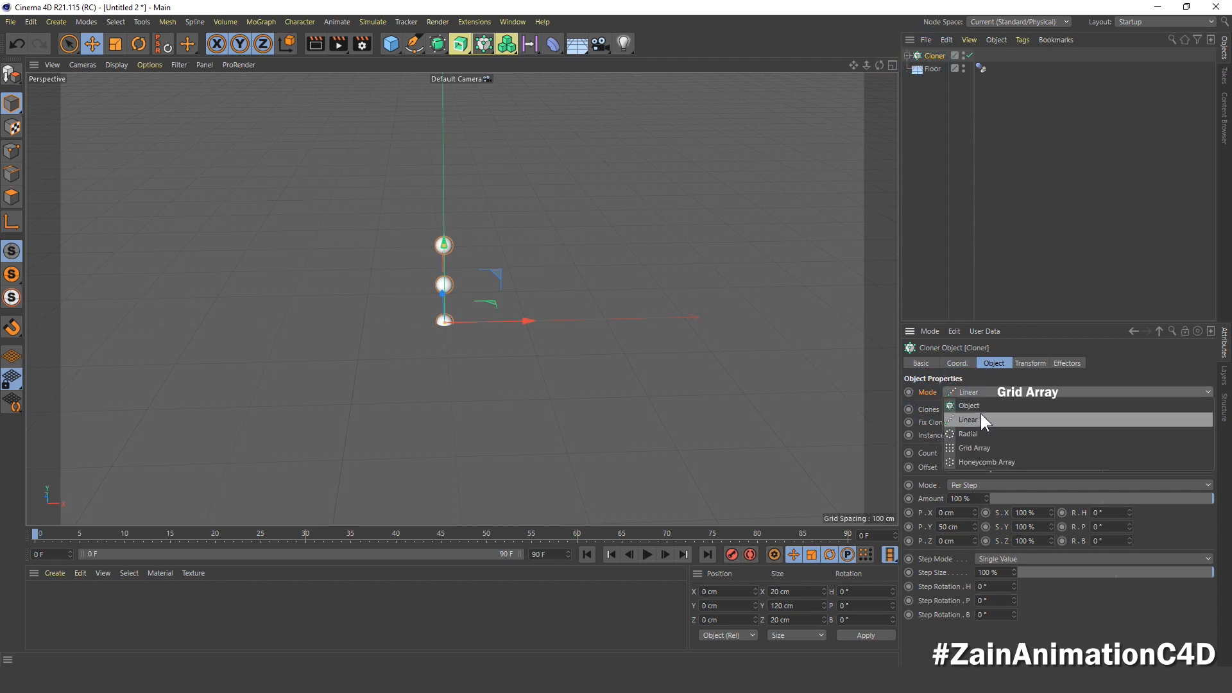
left_click(991, 447)
type("1")
key("Return")
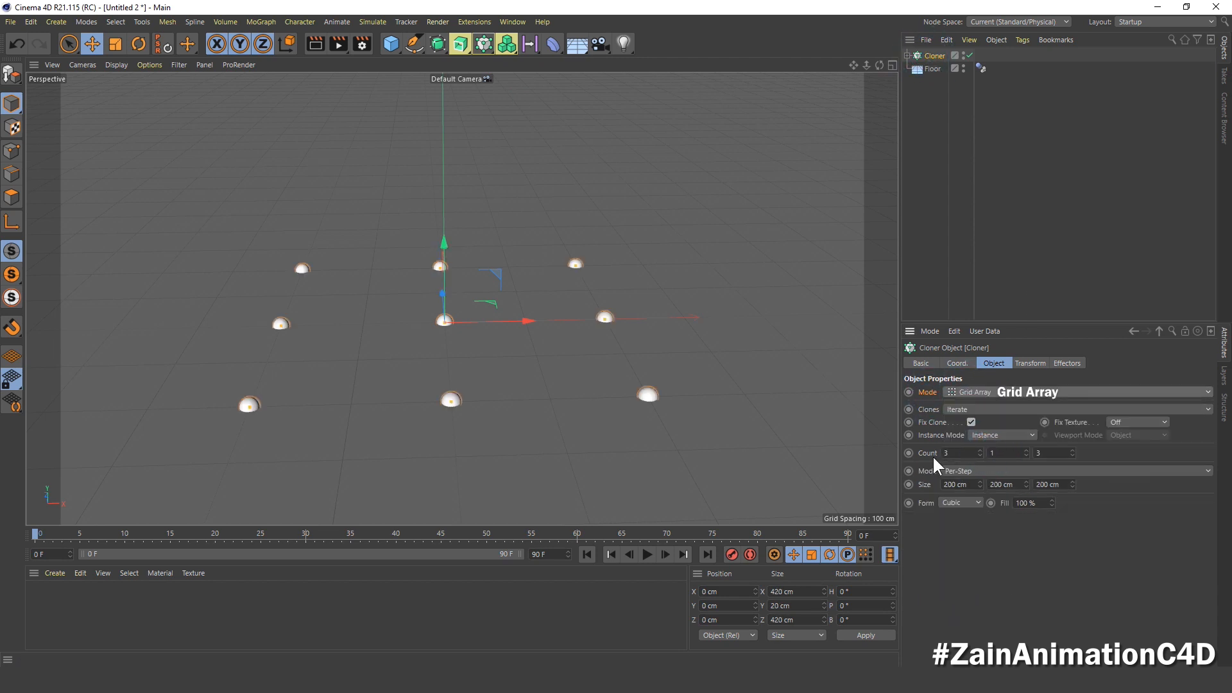
left_click(959, 453)
type("10")
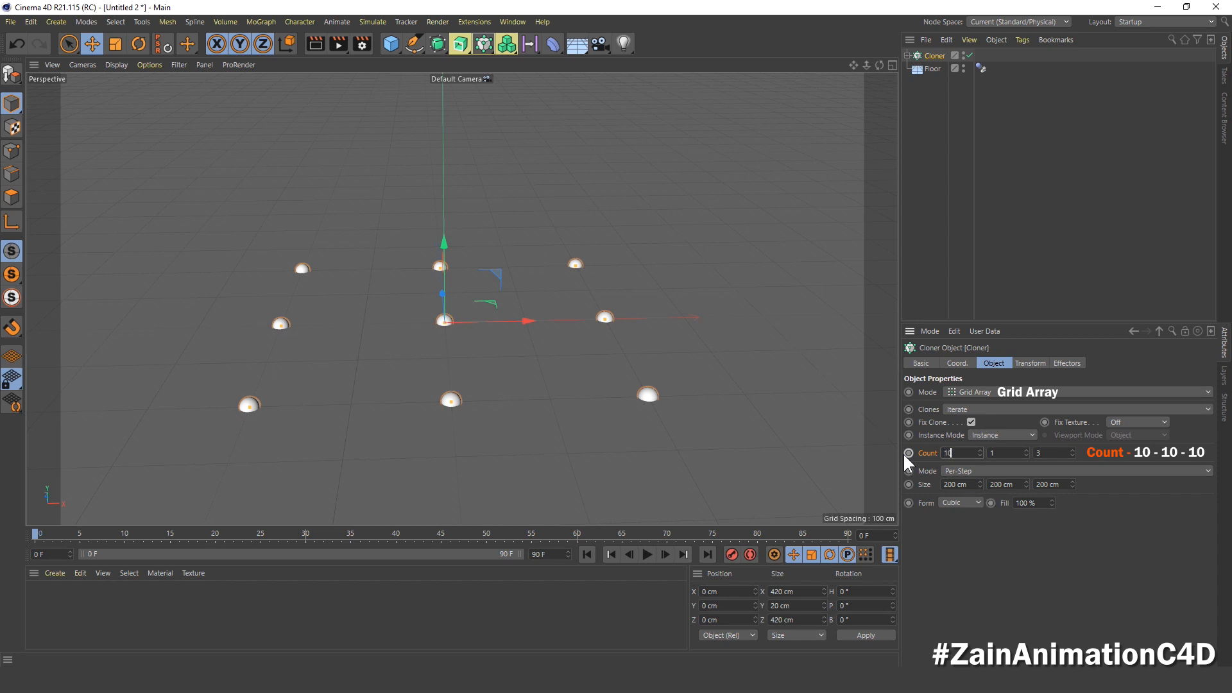
key("Tab")
type("10")
key("Tab")
type("10")
key("Return")
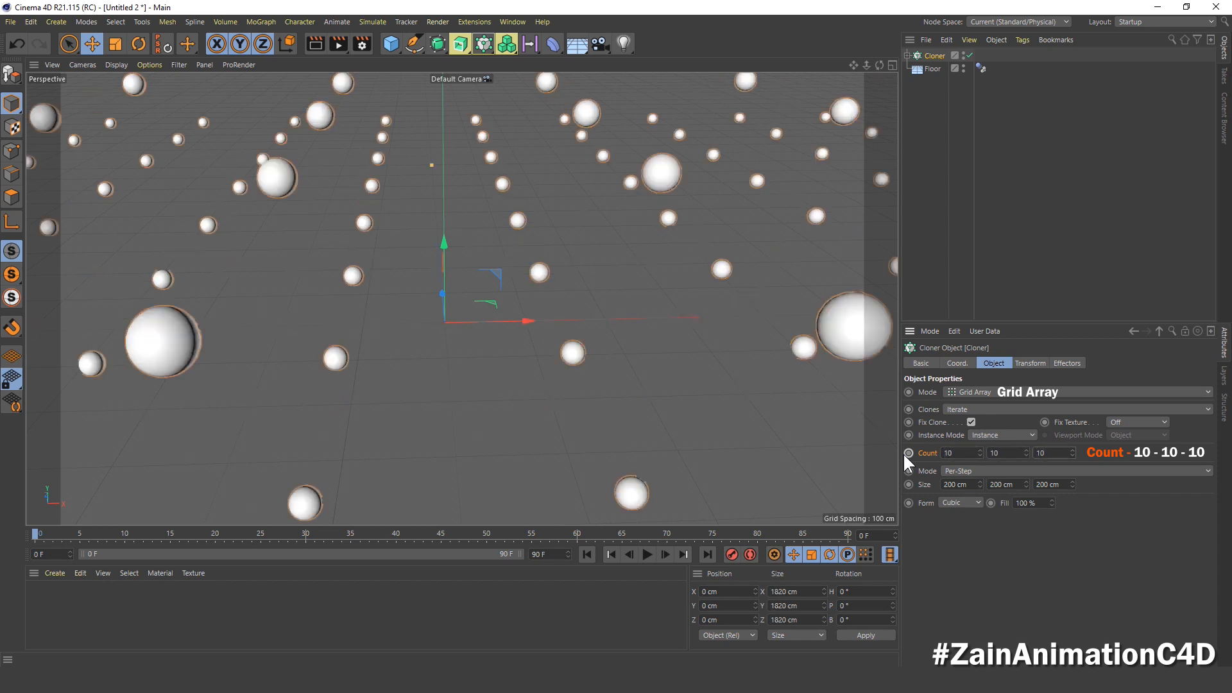
Step: Set the Cloner's per-step grid size to 50 cm on all three axes
left_click(926, 485)
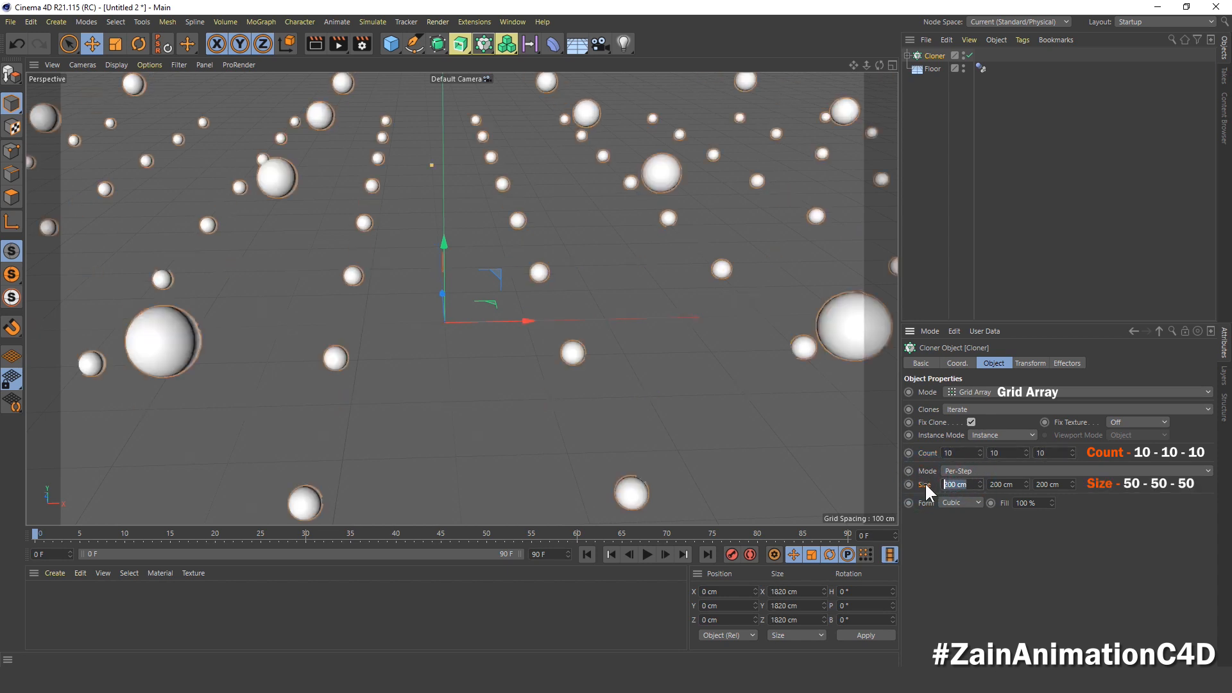
type("50")
key("Tab")
type("50")
key("Tab")
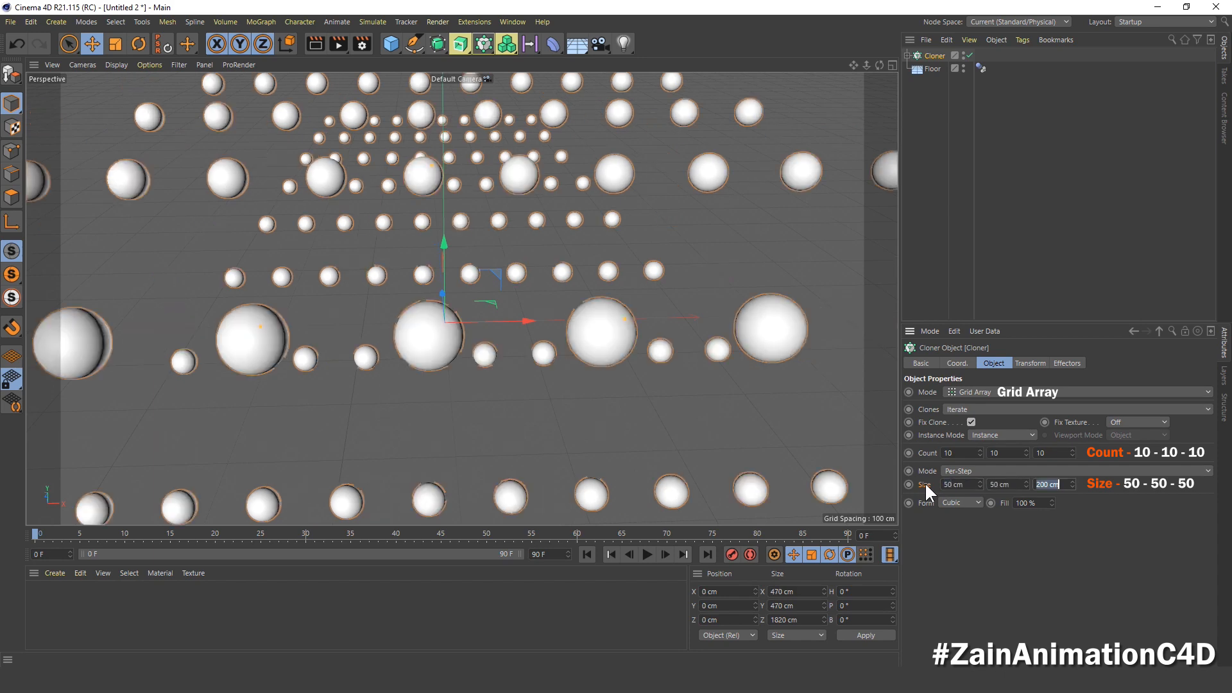
type("50")
key("Return")
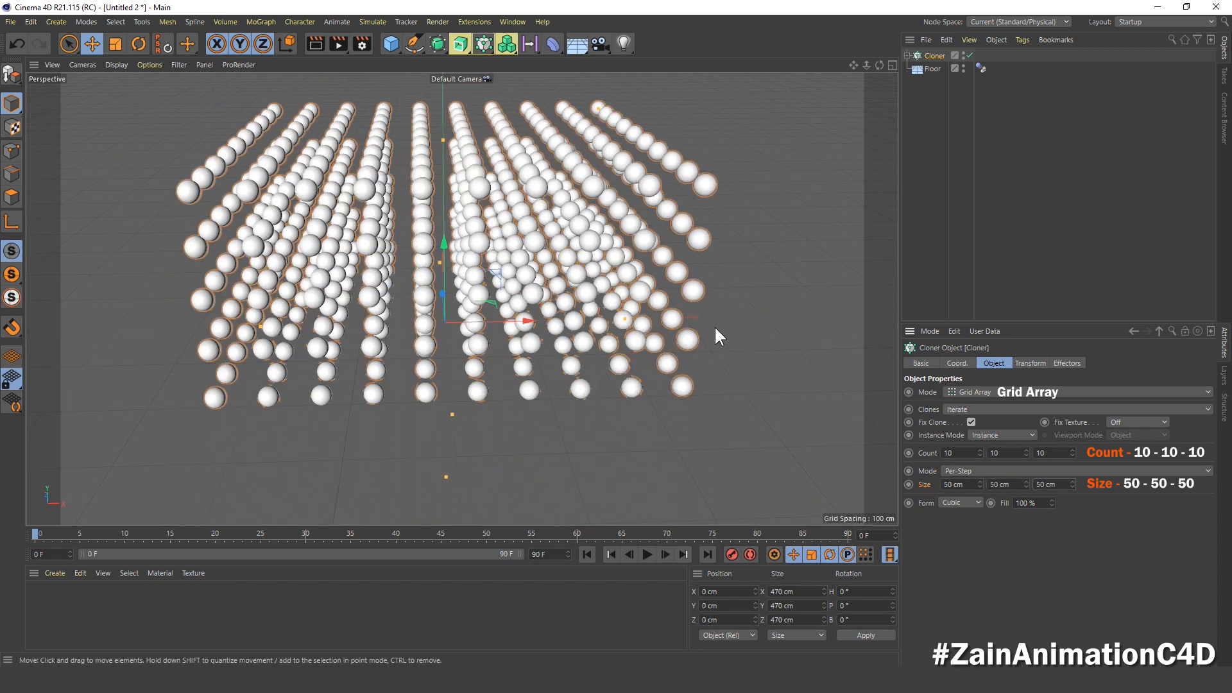
Step: Raise the Cloner above the floor by setting its Y position to 300 cm
scroll(716, 325, "down", 2)
left_click(966, 365)
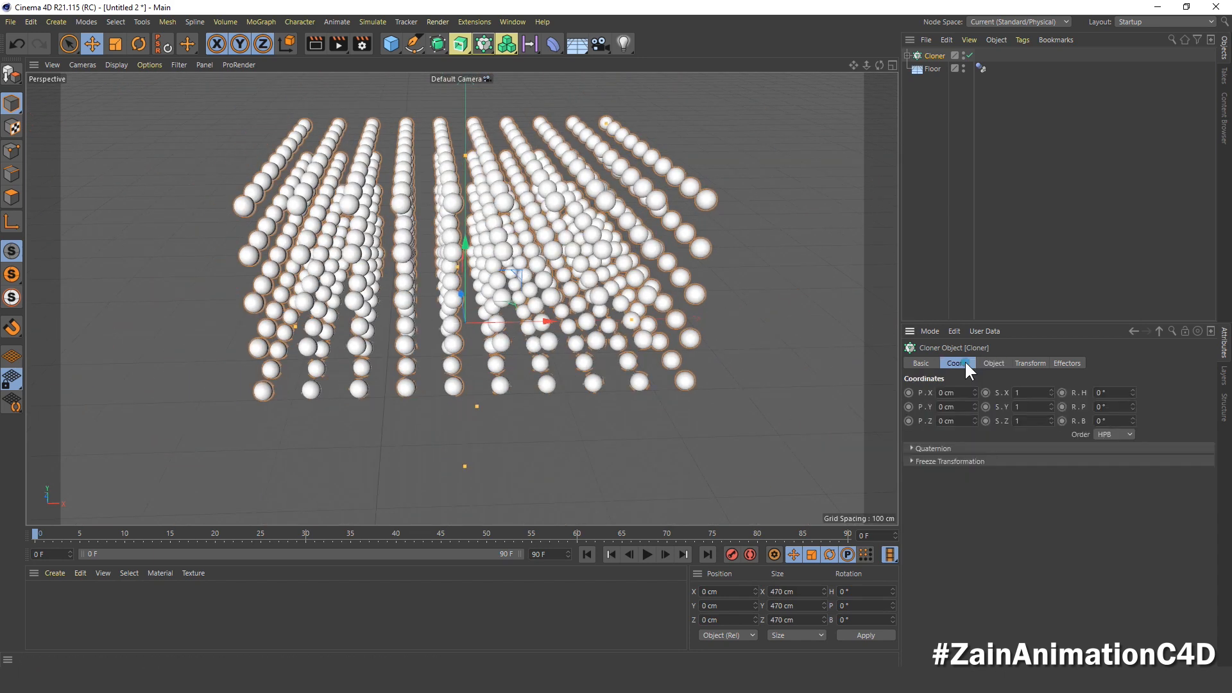
left_click(941, 407)
type("300")
key("Return")
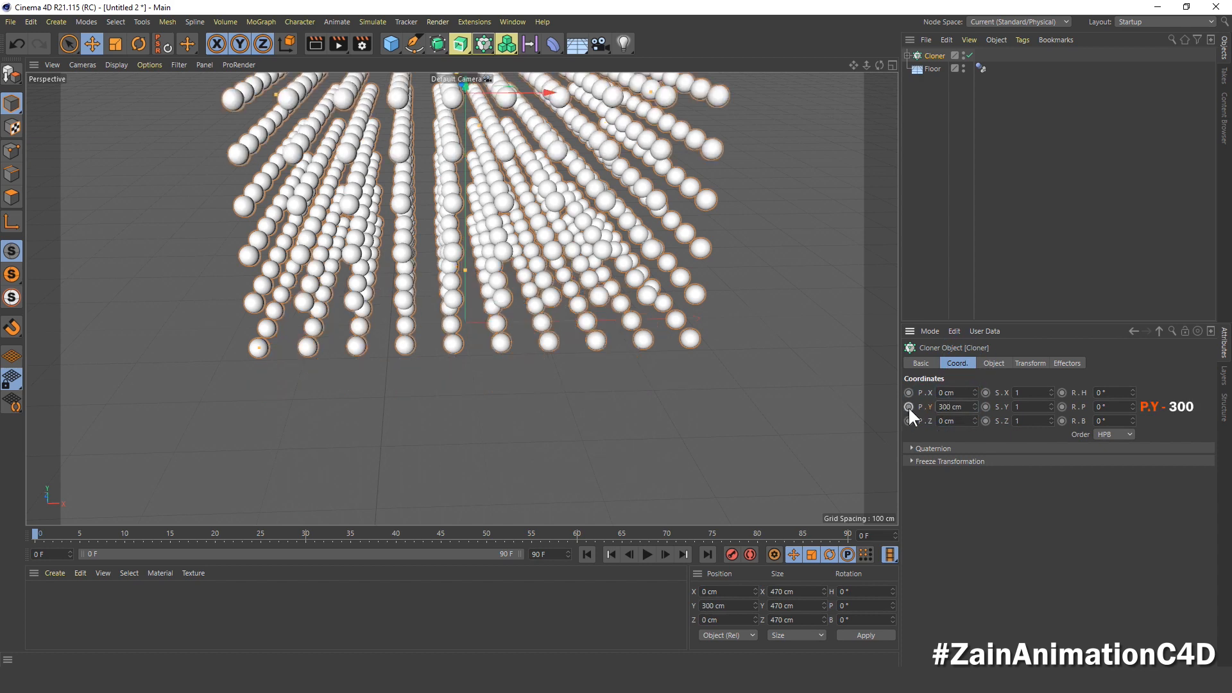
Step: Add a Rigid Body simulation tag to the Cloner
scroll(561, 217, "down", 5)
middle_click_drag(561, 210, 551, 267, "alt")
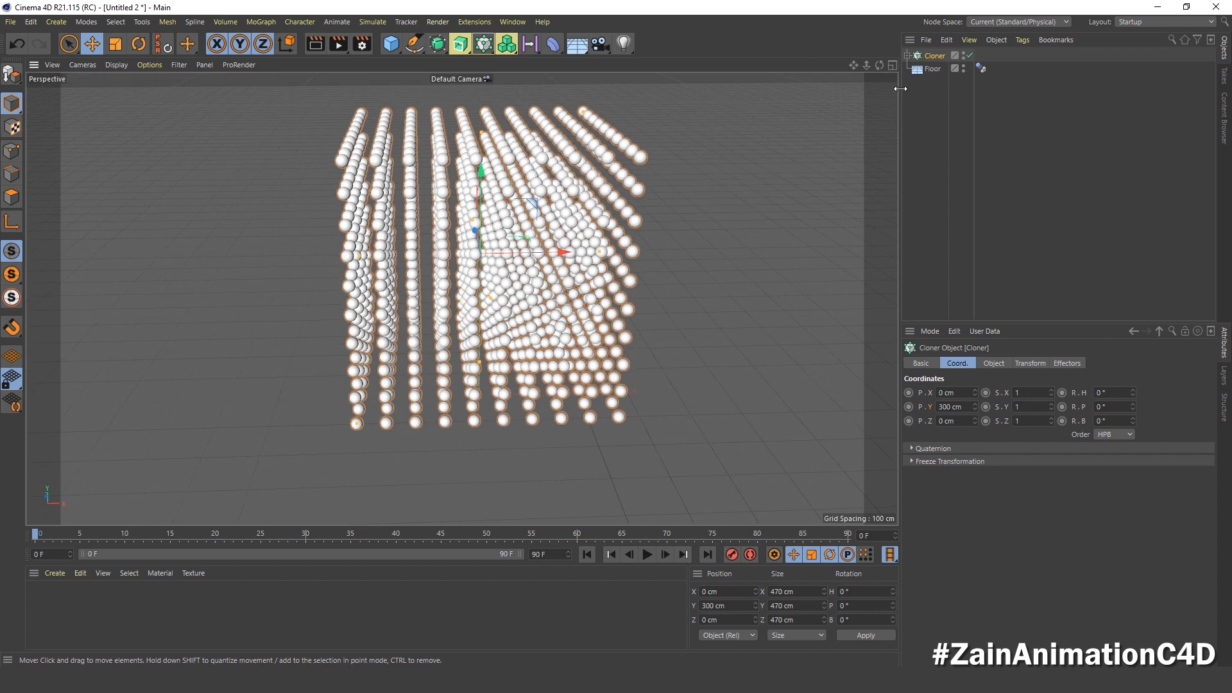
right_click(927, 56)
mouse_move(987, 204)
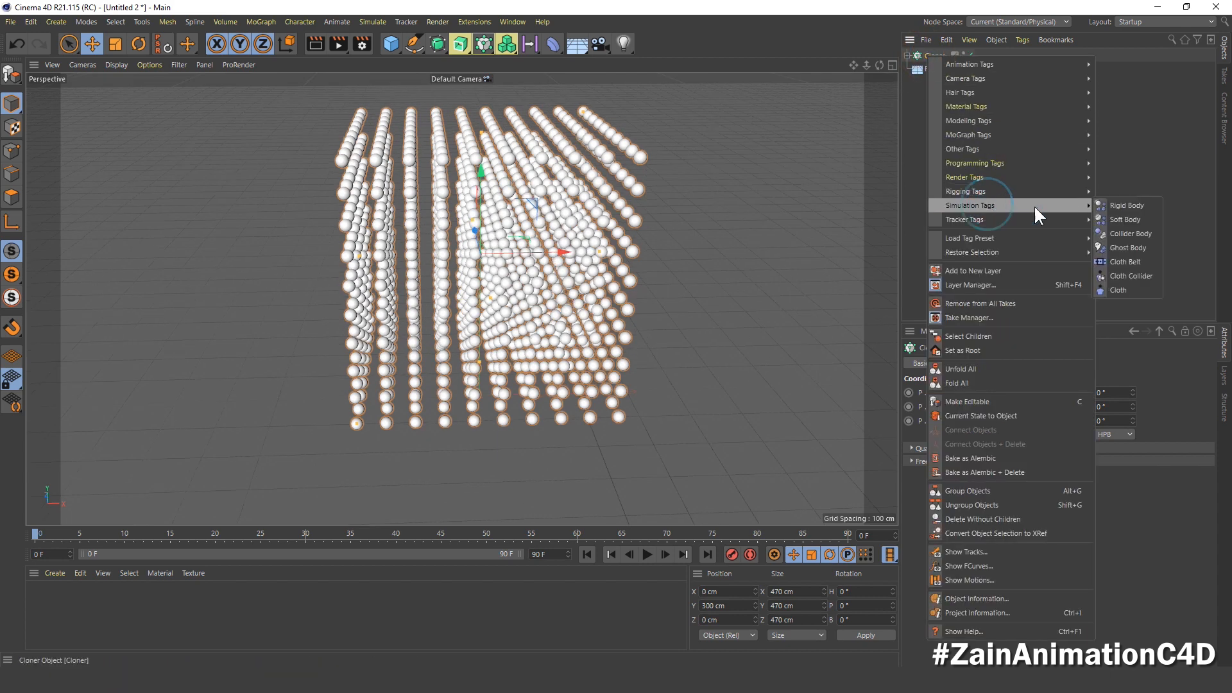
left_click(1119, 208)
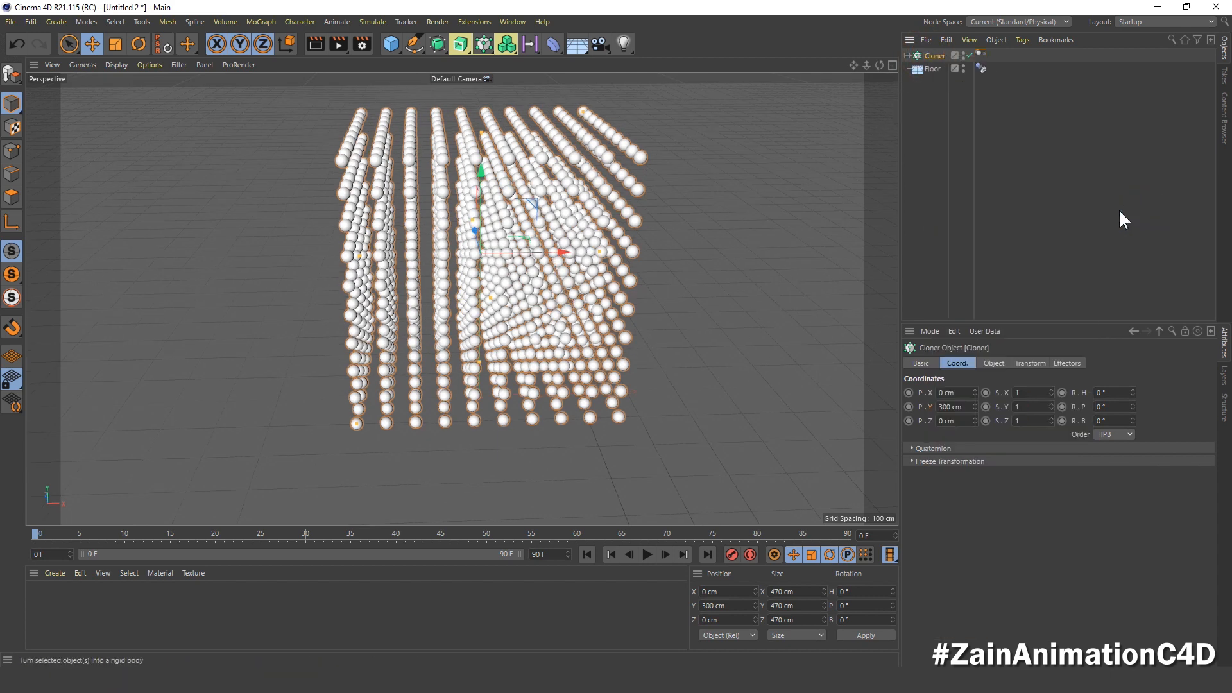
Step: Set the Cloner's dynamics collision friction to 100% and collision noise to 0.3%
left_click(993, 364)
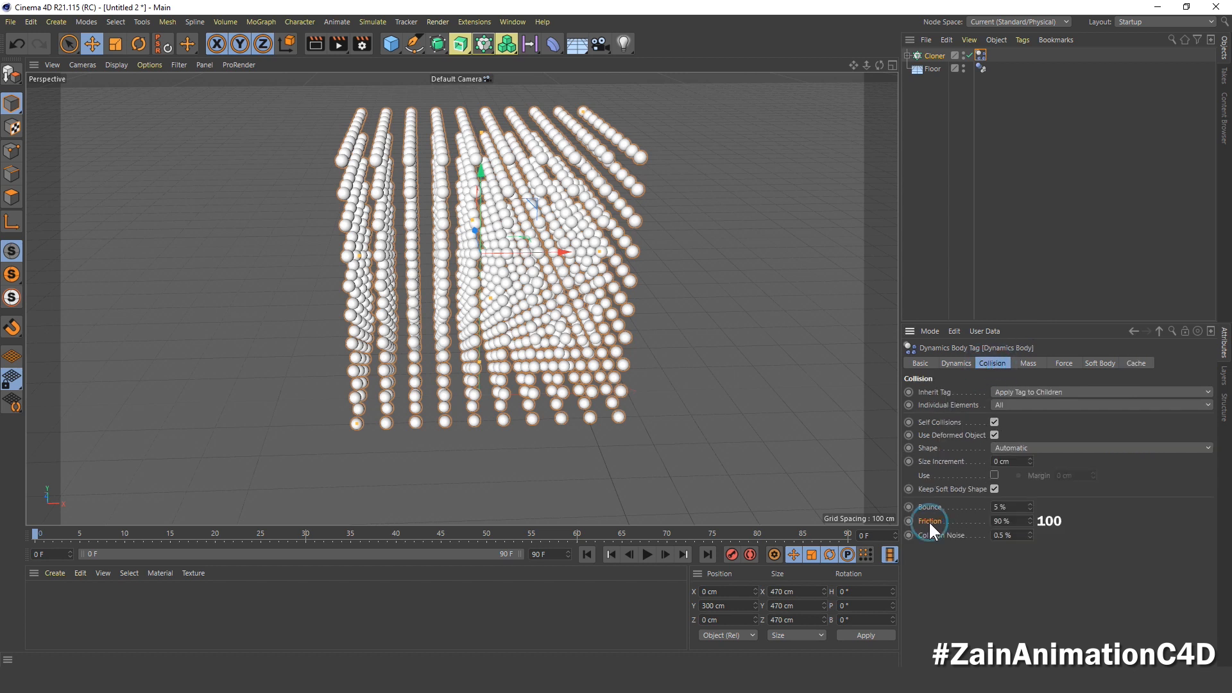
double_click(1003, 521)
type("100")
key("Return")
key("Tab")
type("0.3")
key("Return")
left_click(944, 292)
Step: Run the falling-spheres simulation, replay it from the start and stop it at frame 33
left_click(647, 554)
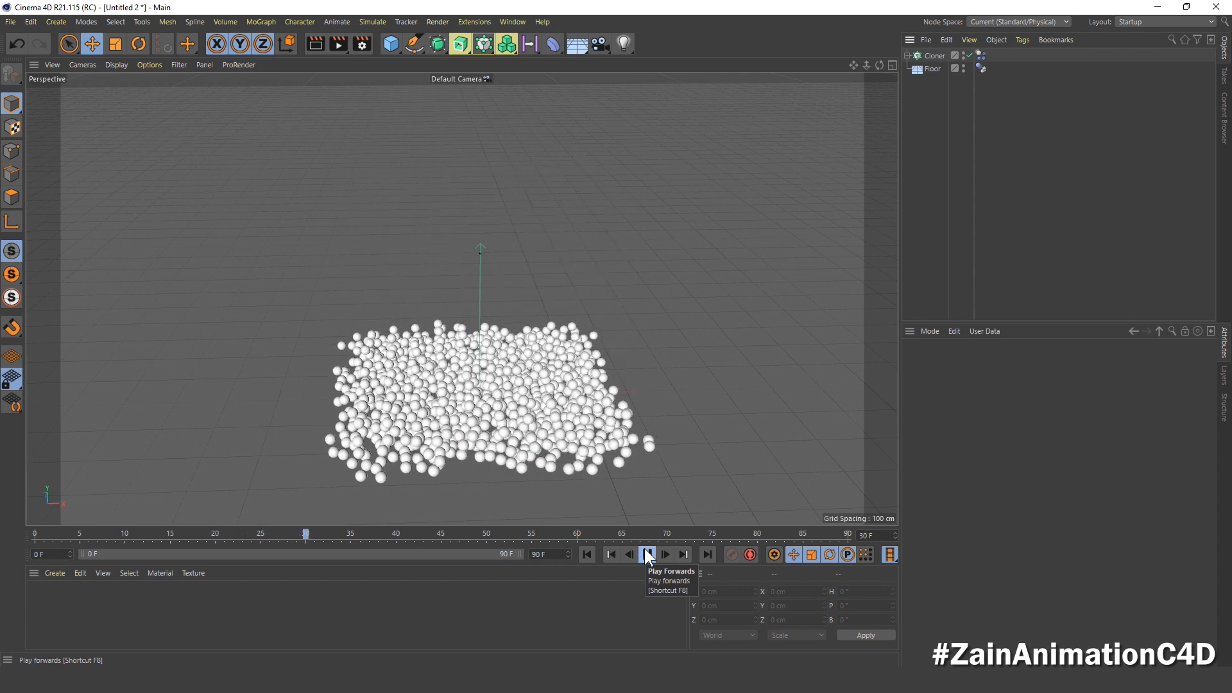
left_click(646, 553)
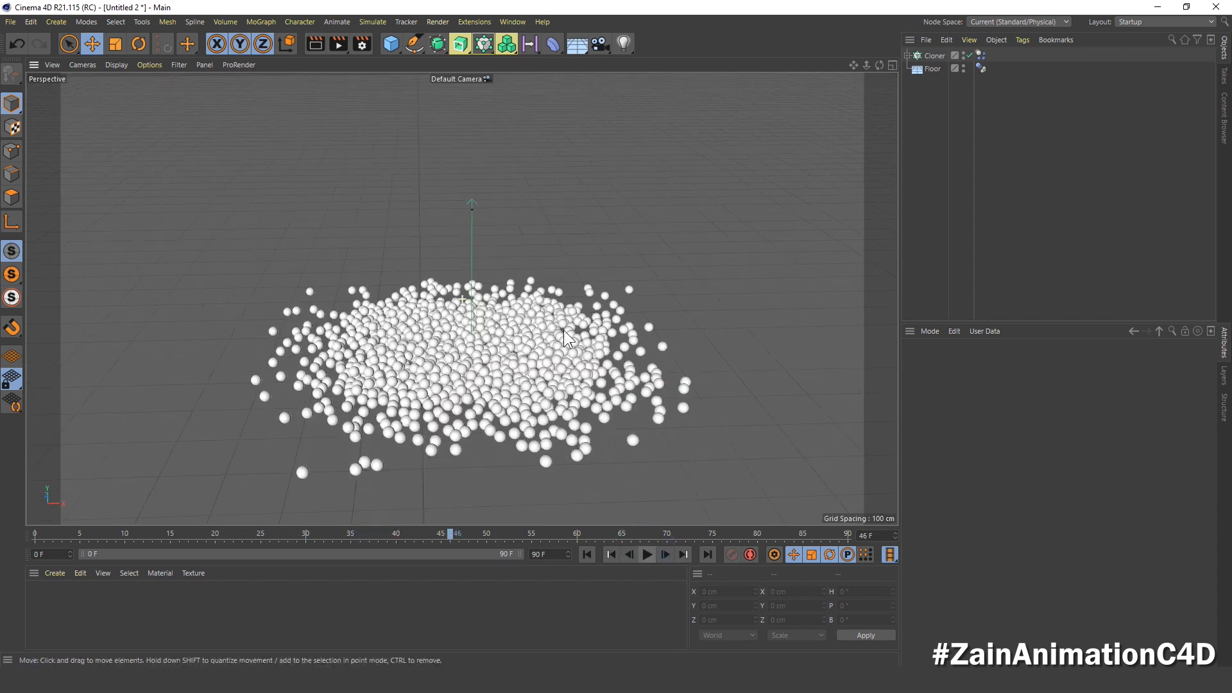
left_click(587, 554)
left_click(645, 554)
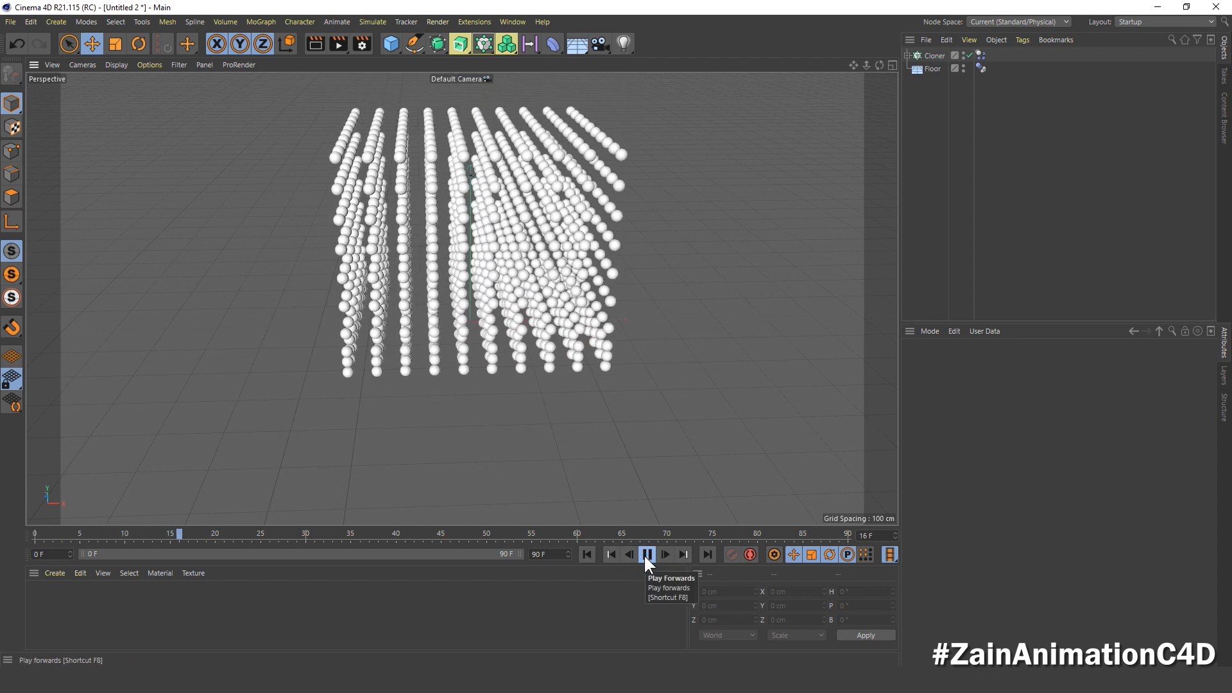
left_click(645, 554)
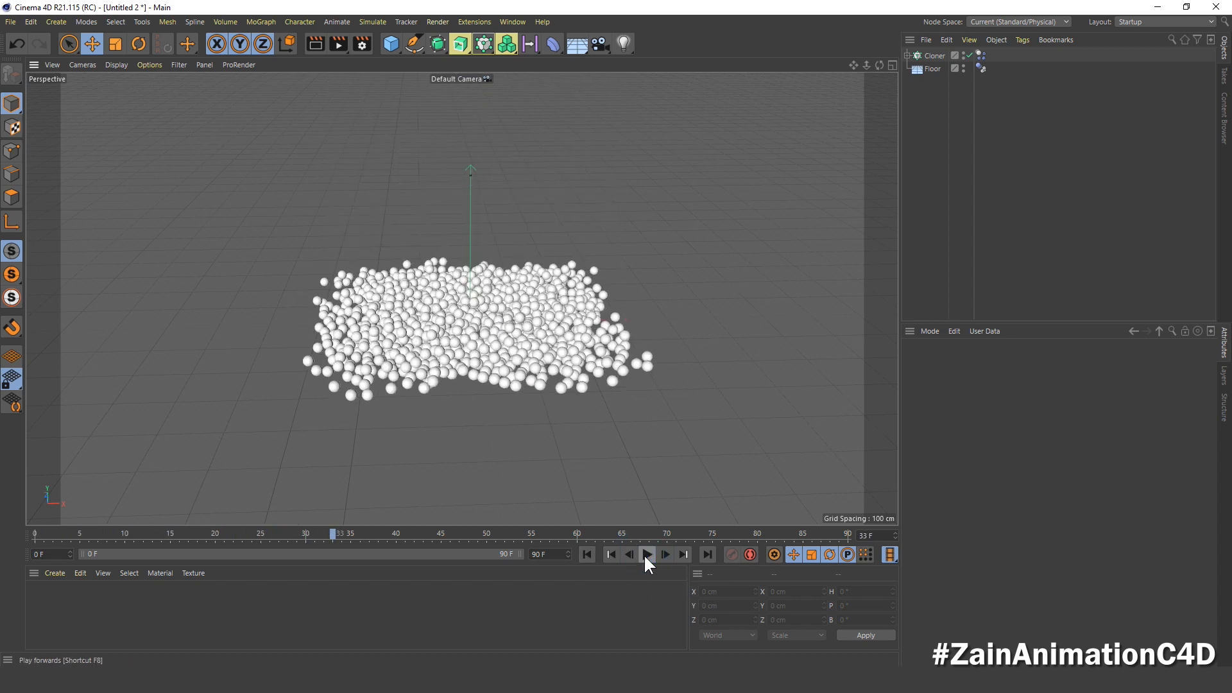
Step: Store the fallen clones' current positions as the initial state in the Cloner's Dynamics Body tag
left_click(939, 55)
left_click(980, 56)
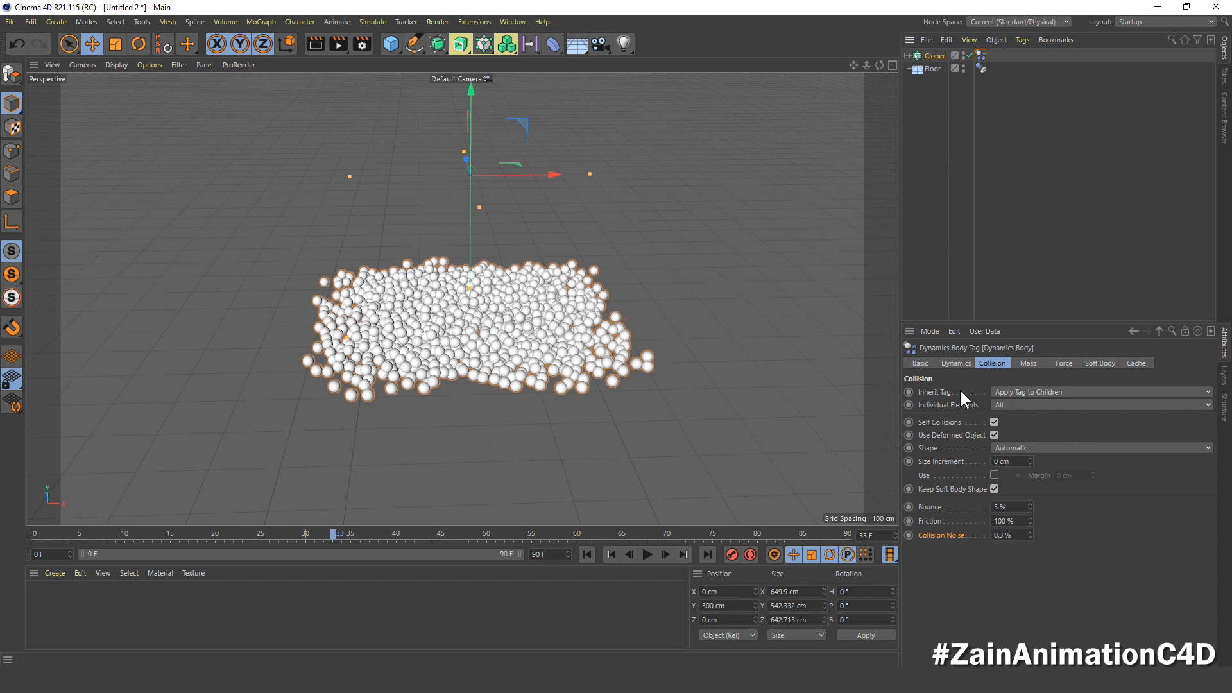
left_click(956, 364)
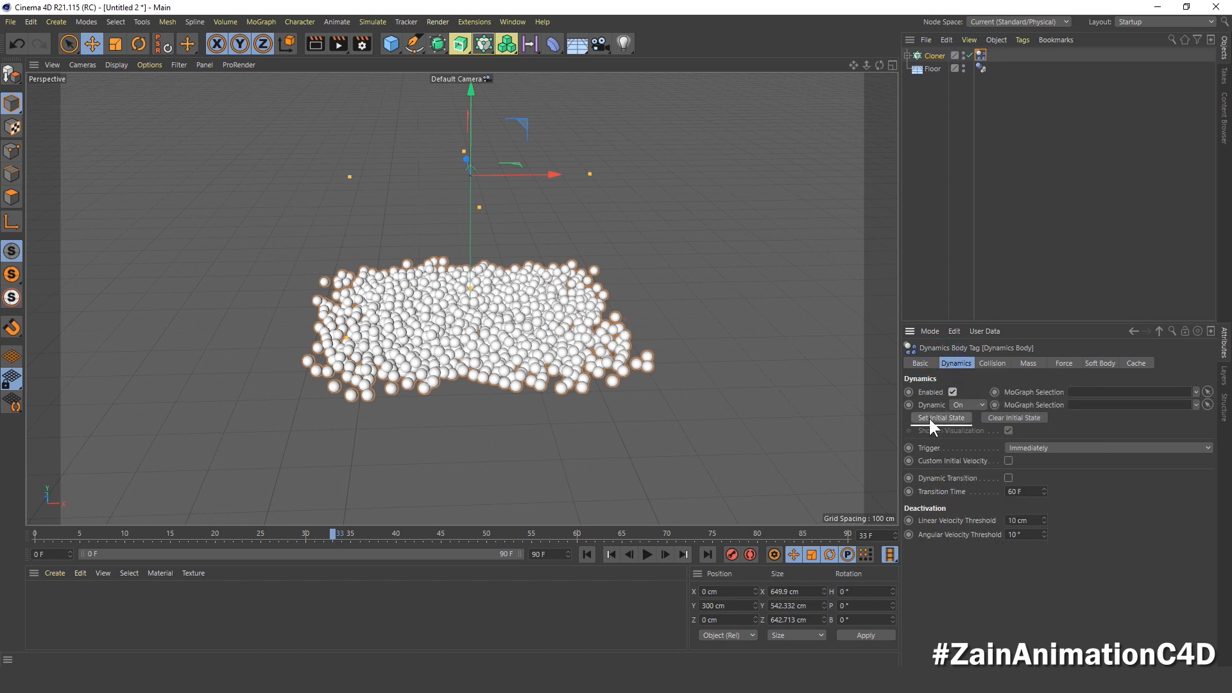
Step: Play the simulation from the first frame to check how the piled spheres start, then stop playback
left_click(588, 555)
left_click(647, 555)
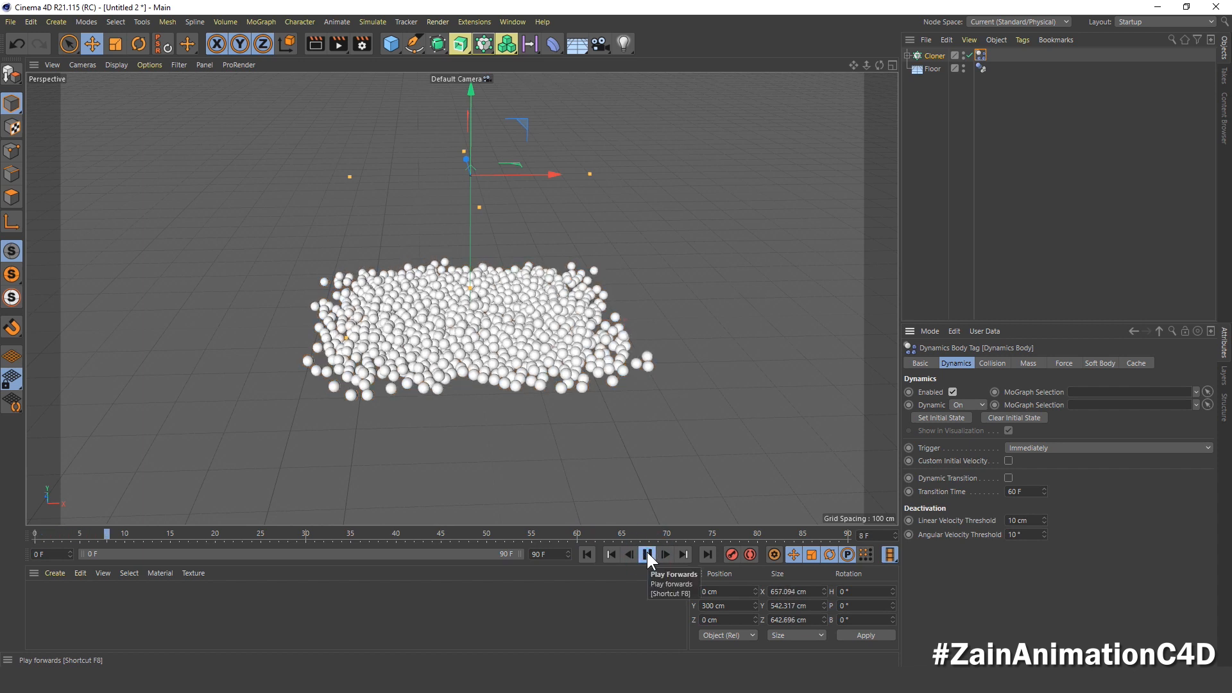
left_click(647, 554)
Step: Extend the timeline and its preview range to 150 frames and return to frame 0
left_click(540, 554)
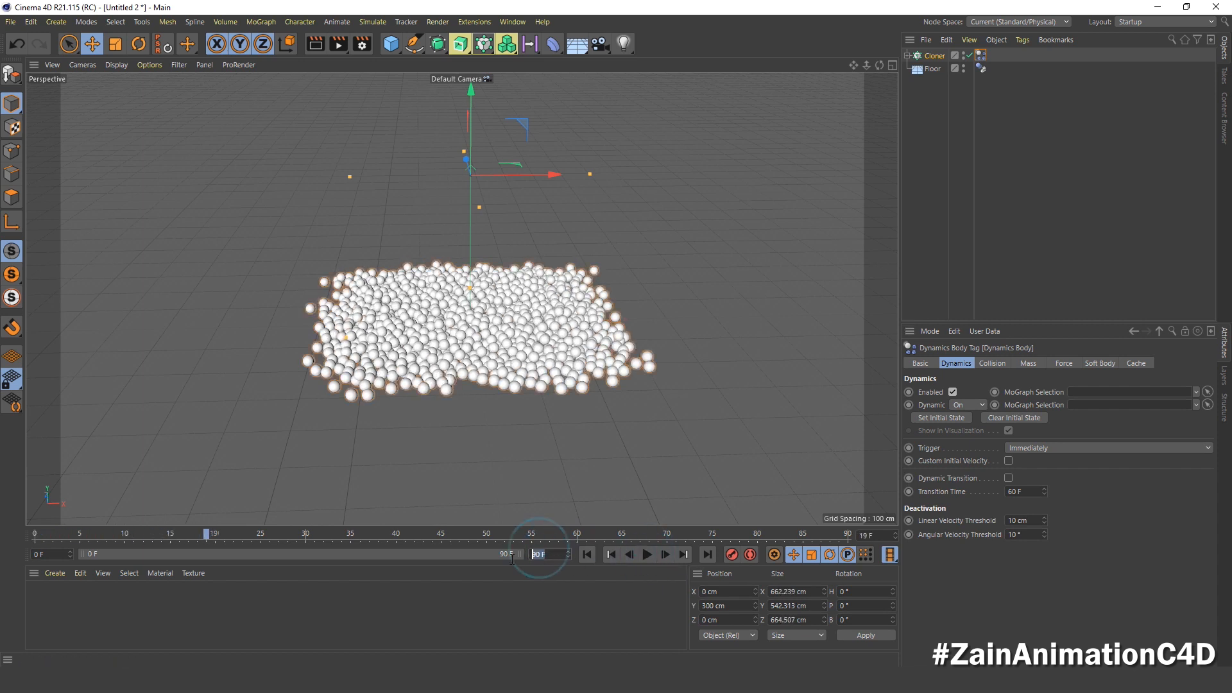
type("150")
key("Return")
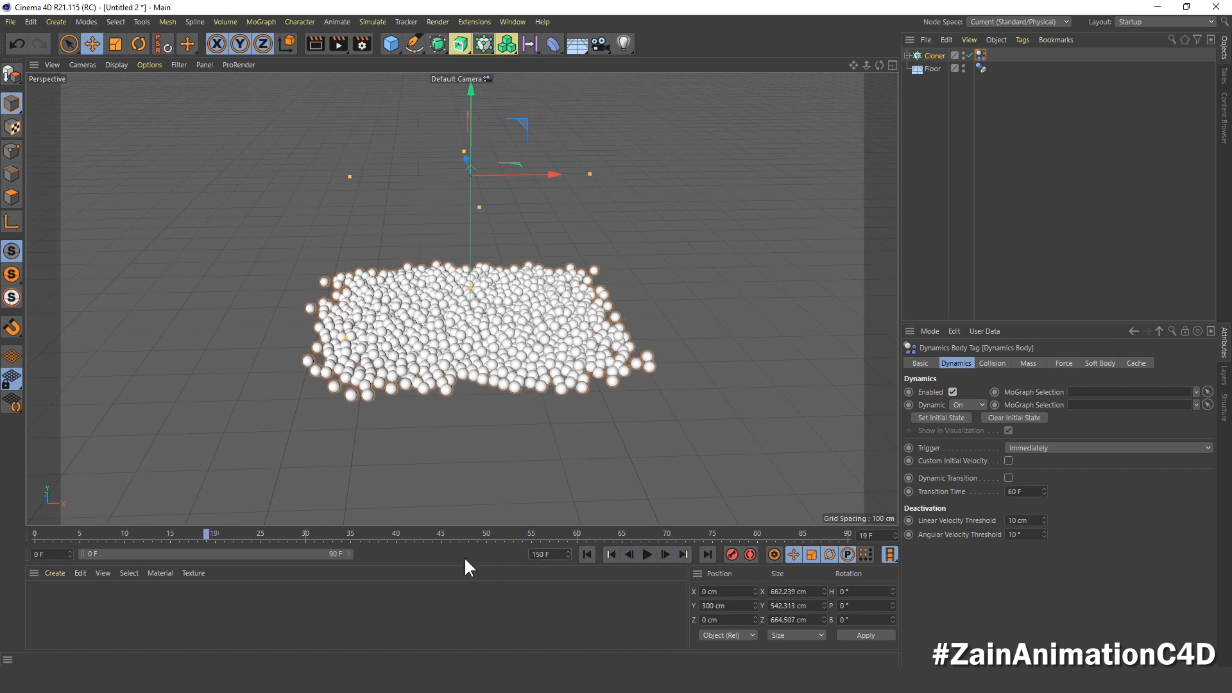
left_click_drag(348, 554, 520, 554)
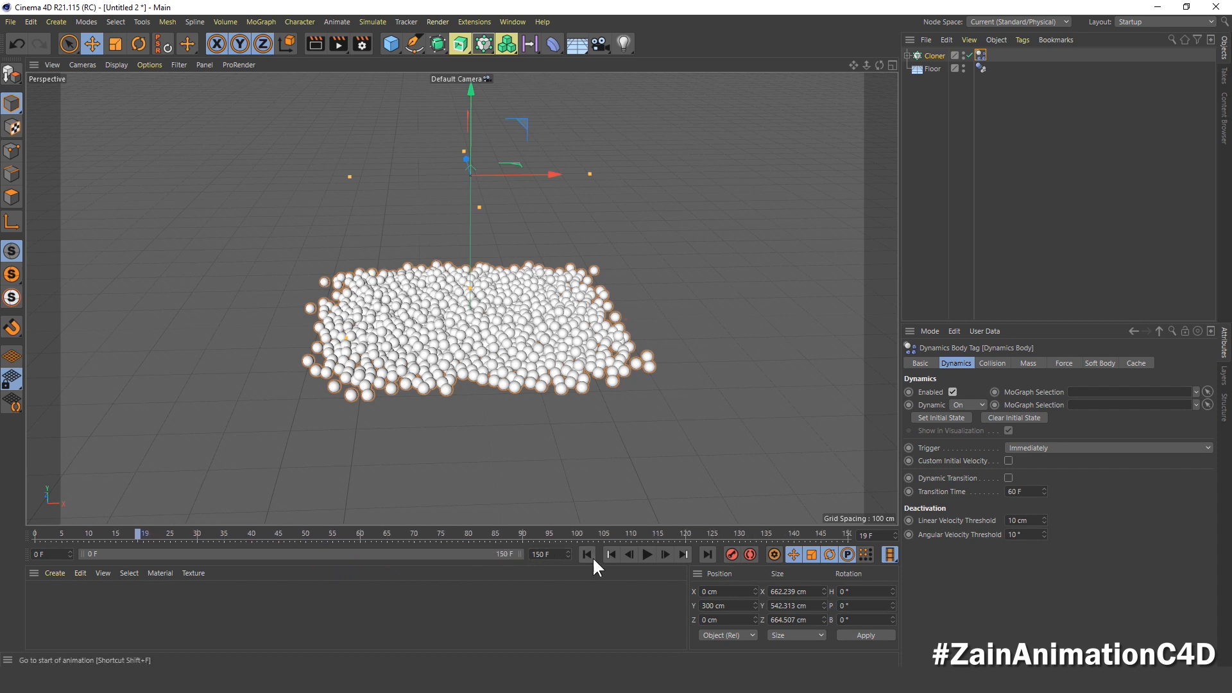
left_click(589, 555)
Step: Add a new sphere primitive and set its segments to 36
left_click(393, 41)
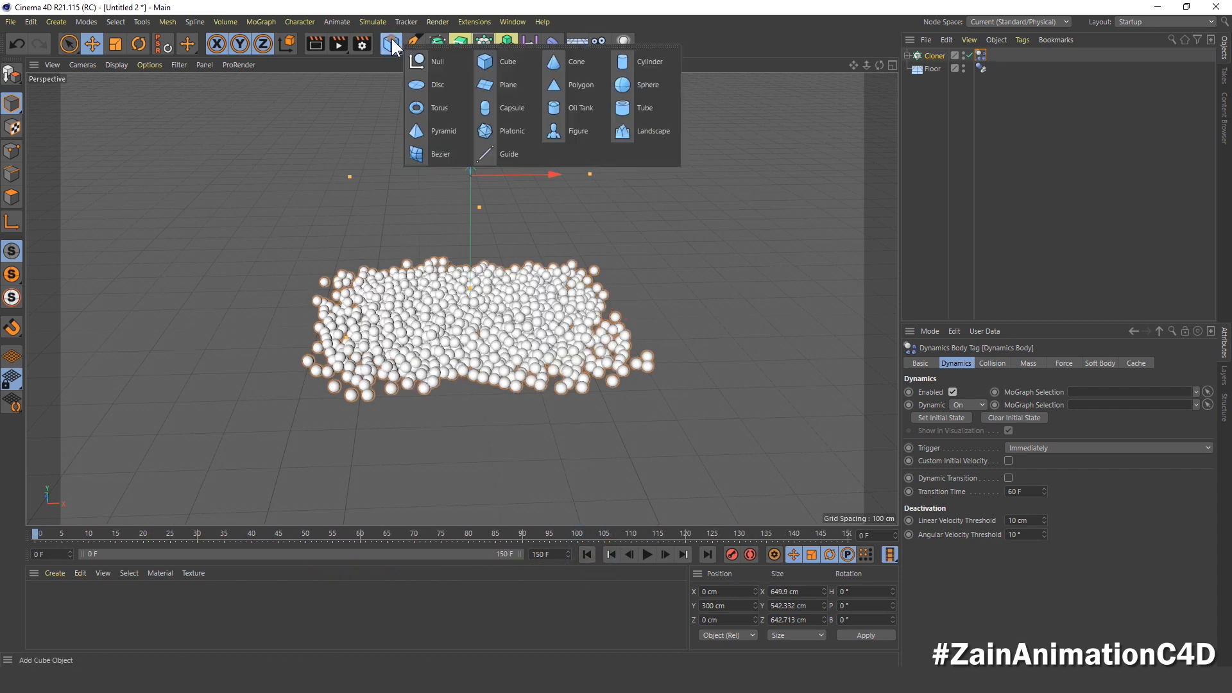
left_click(640, 86)
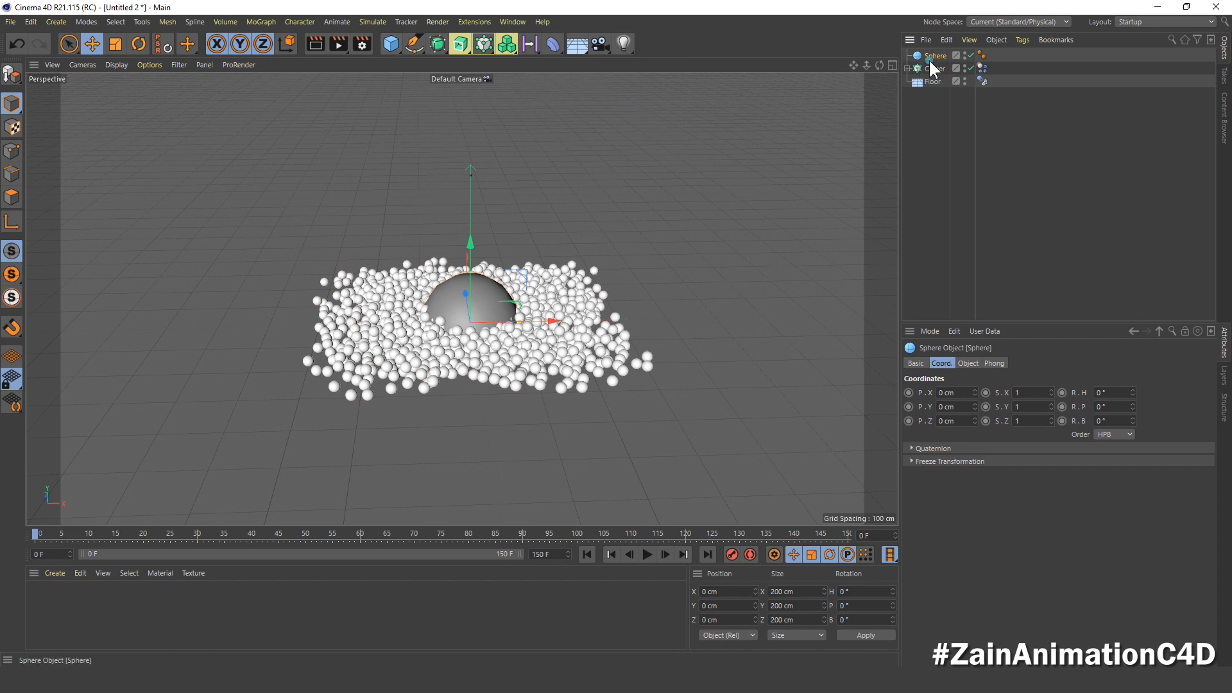
left_click(973, 363)
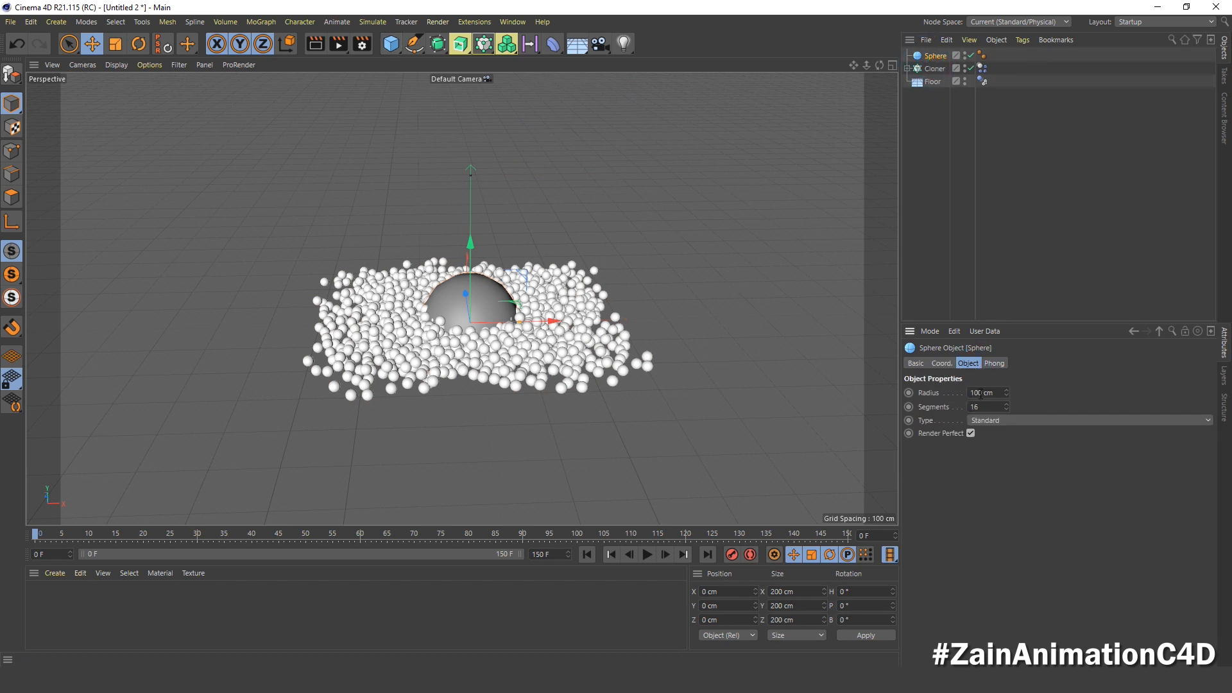
left_click_drag(986, 407, 922, 407)
type("36")
key("Return")
Step: Place the large sphere beside the pile at Y position 100 cm and X position -900 cm
left_click(942, 365)
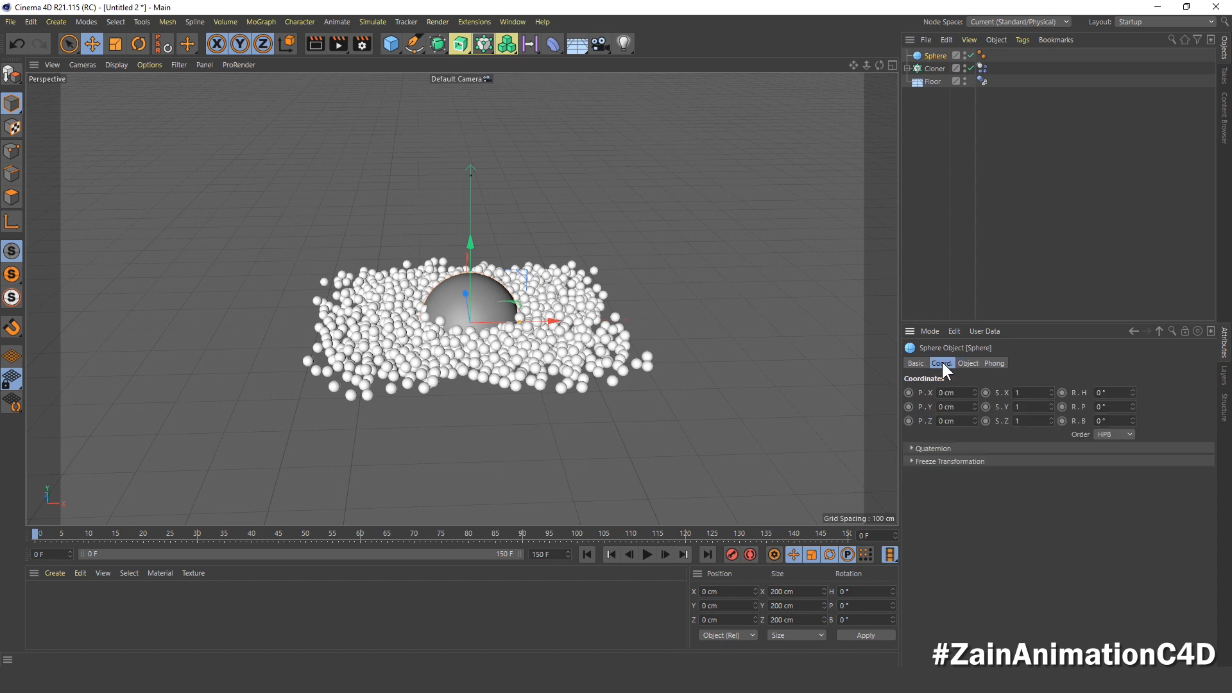
left_click(941, 406)
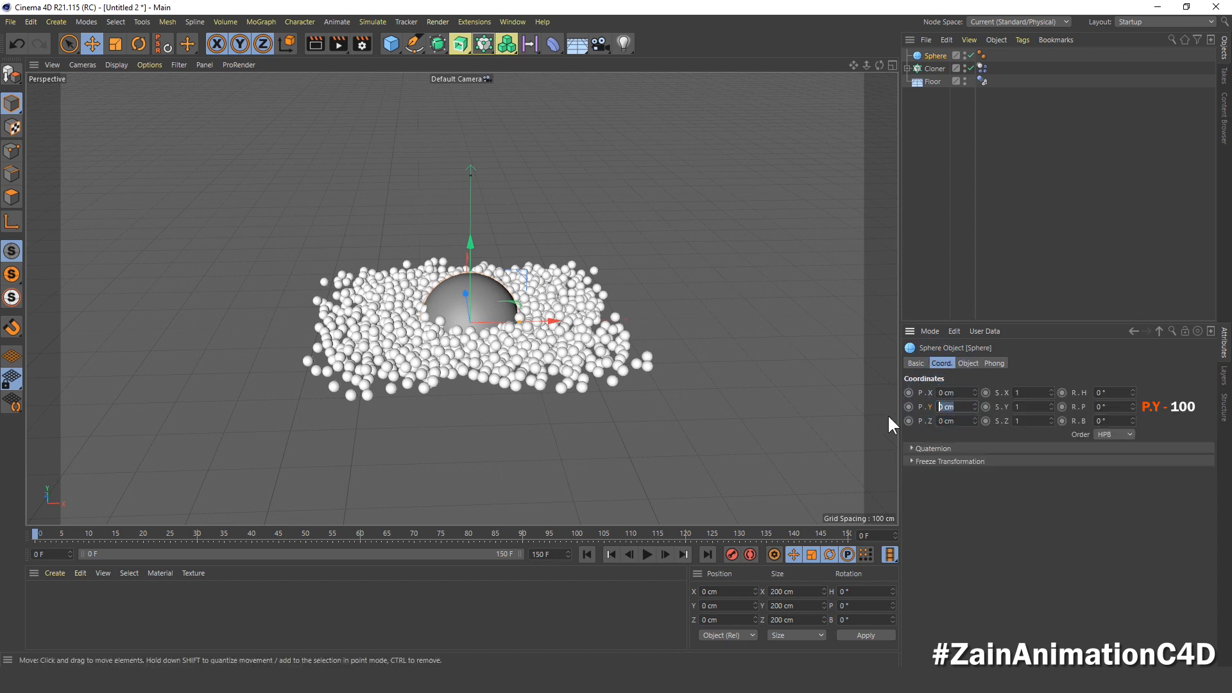
type("100")
key("Return")
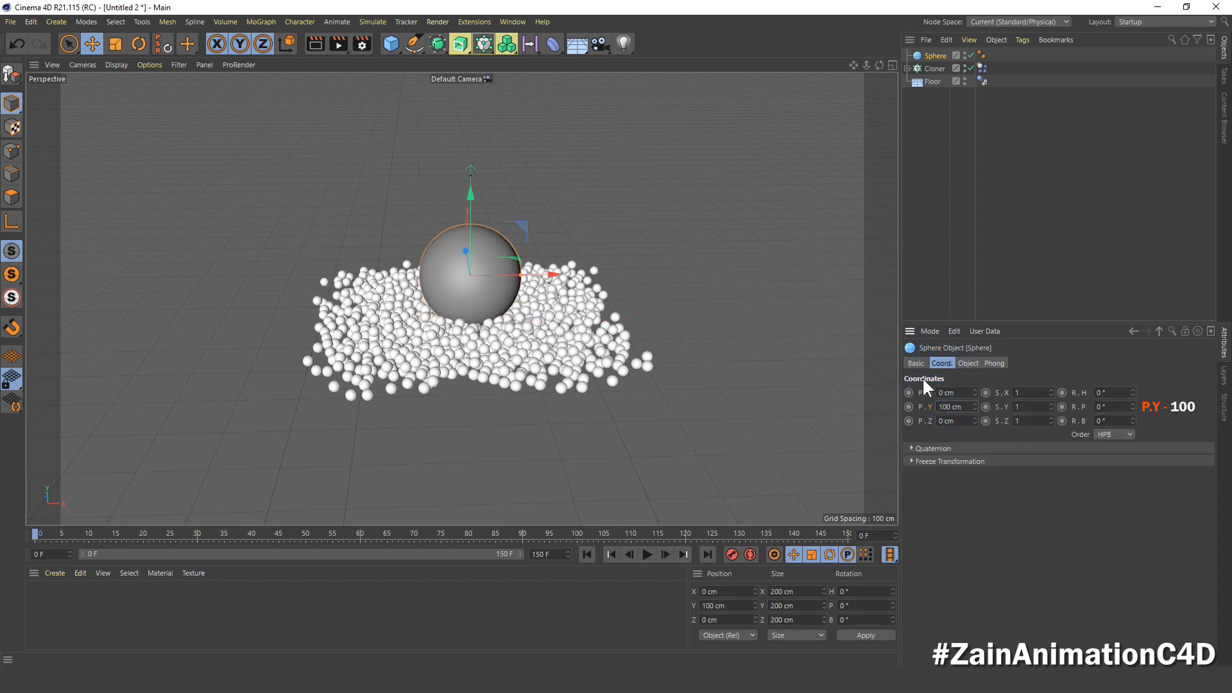
left_click(950, 393)
type("-900")
key("Return")
Step: Keyframe the large sphere's X position and bank rotation at frame 0
scroll(507, 271, "down", 3)
middle_click_drag(490, 268, 525, 300, "alt")
left_click_drag(523, 300, 491, 312, "alt")
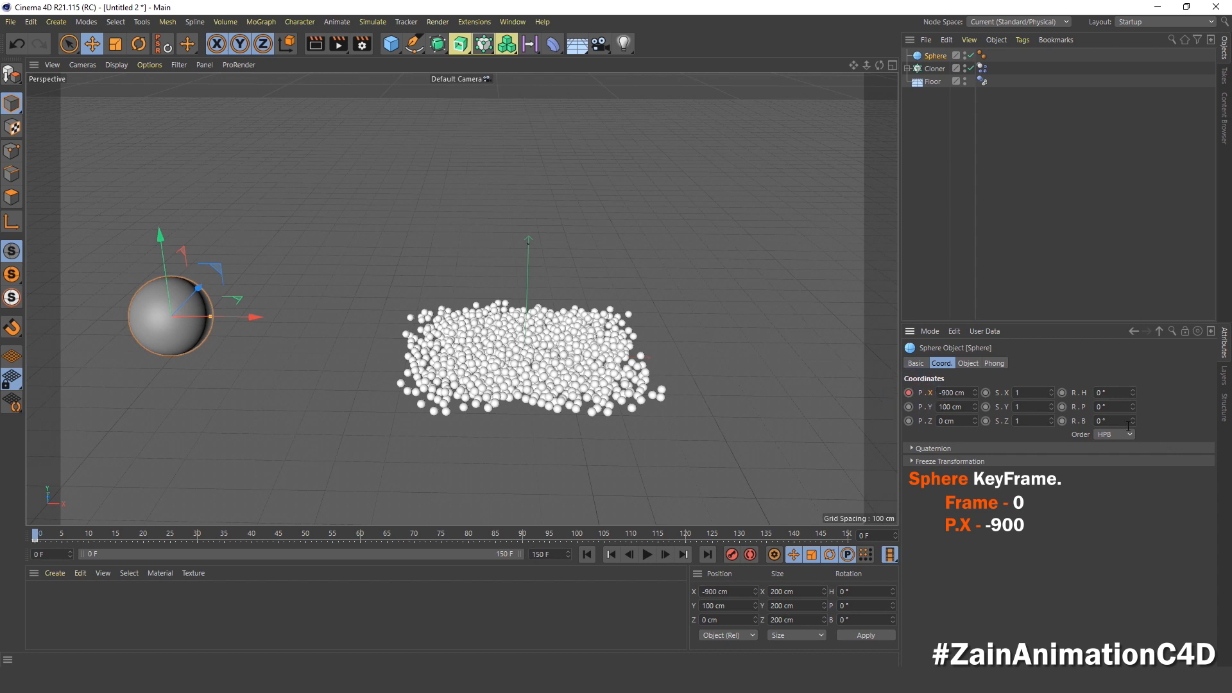
left_click(1081, 422)
Step: Keyframe the large sphere's X position at 1100 cm on frame 150
left_click(707, 555)
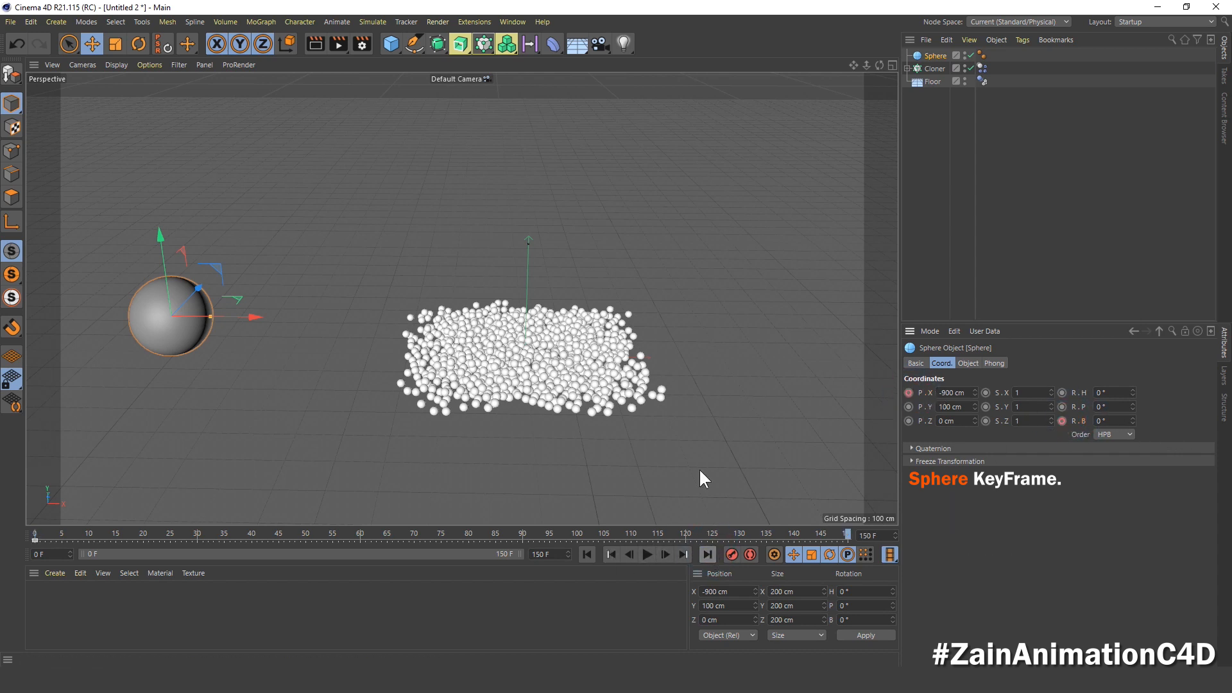
middle_click_drag(681, 398, 631, 396, "alt")
left_click(967, 392)
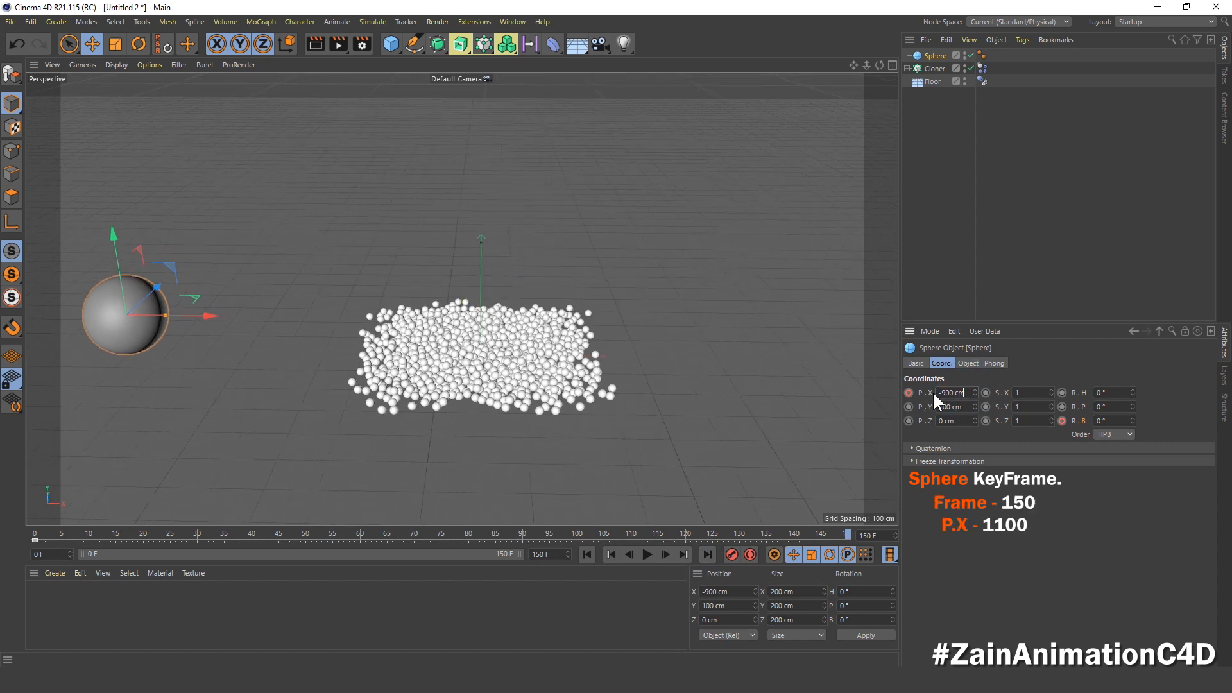
double_click(934, 392)
type("1")
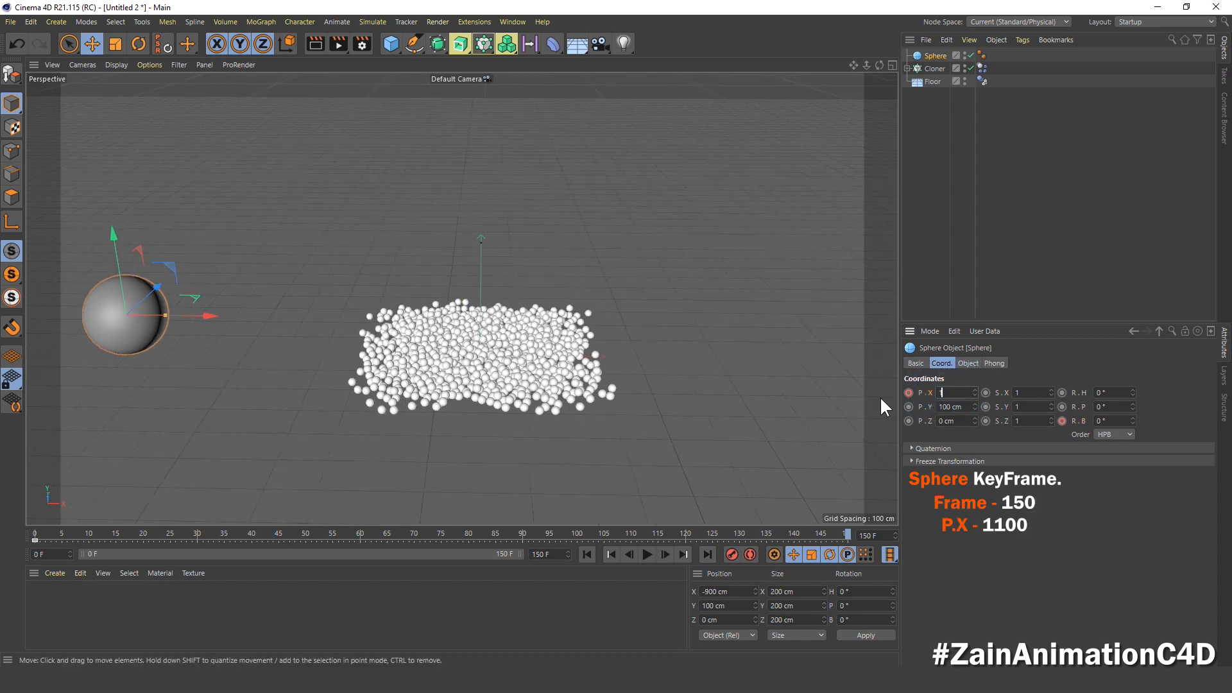
type("100")
key("Return")
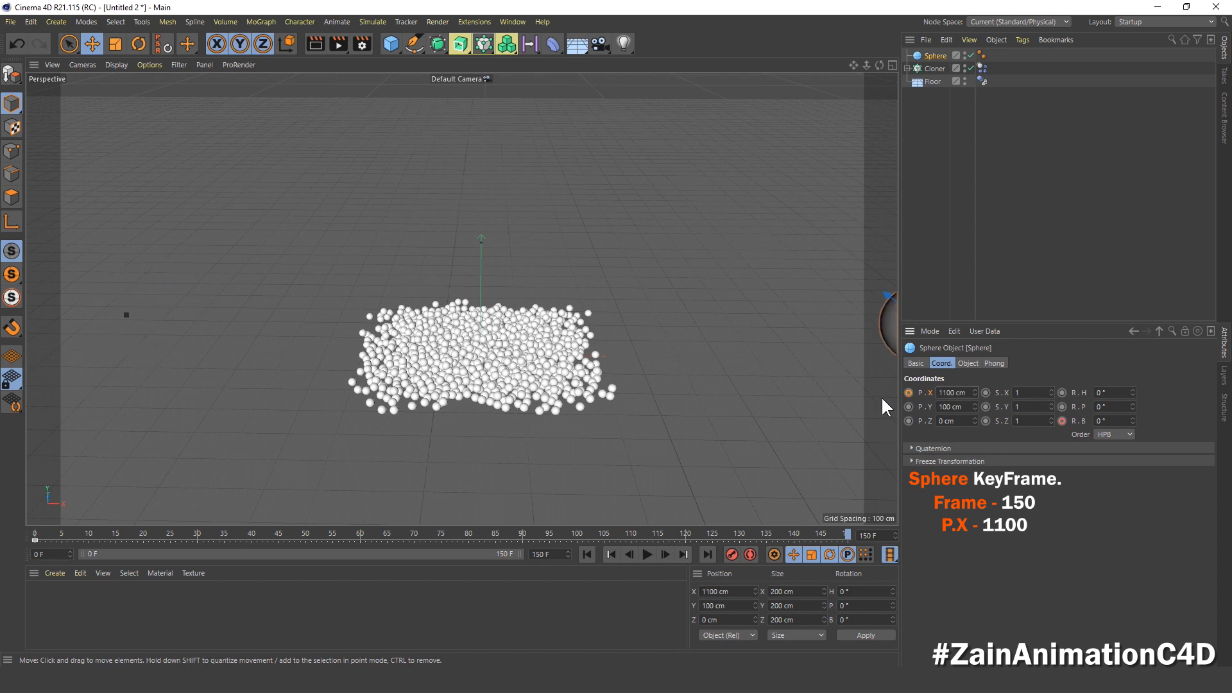
left_click(908, 392)
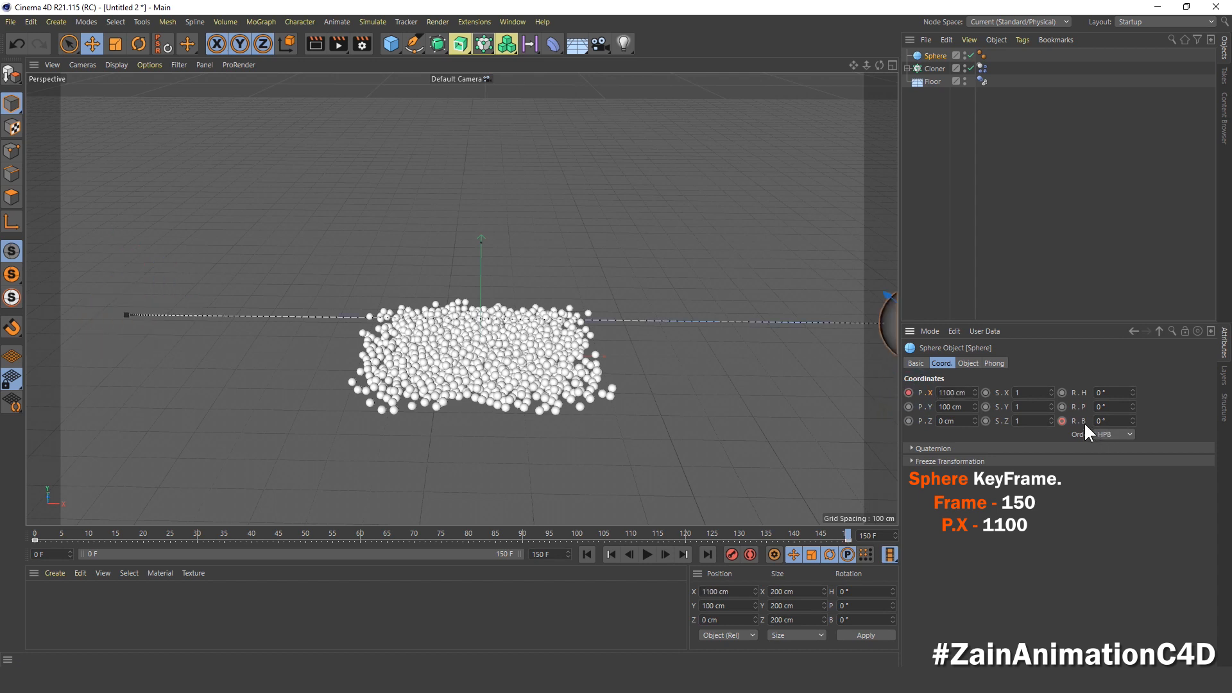
Step: Keyframe the large sphere's bank rotation at 1260° on frame 150 and return to frame 0
double_click(1111, 420)
type("12")
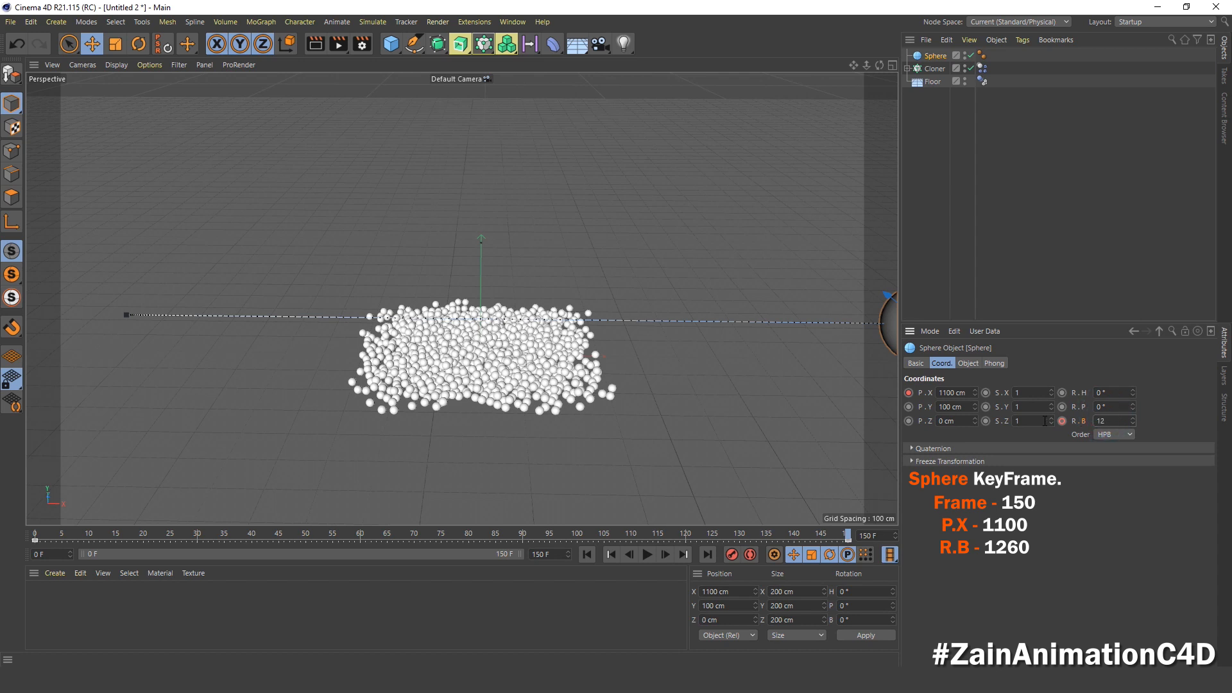
type("60")
key("Return")
left_click(587, 555)
left_click_drag(33, 529, 6, 557)
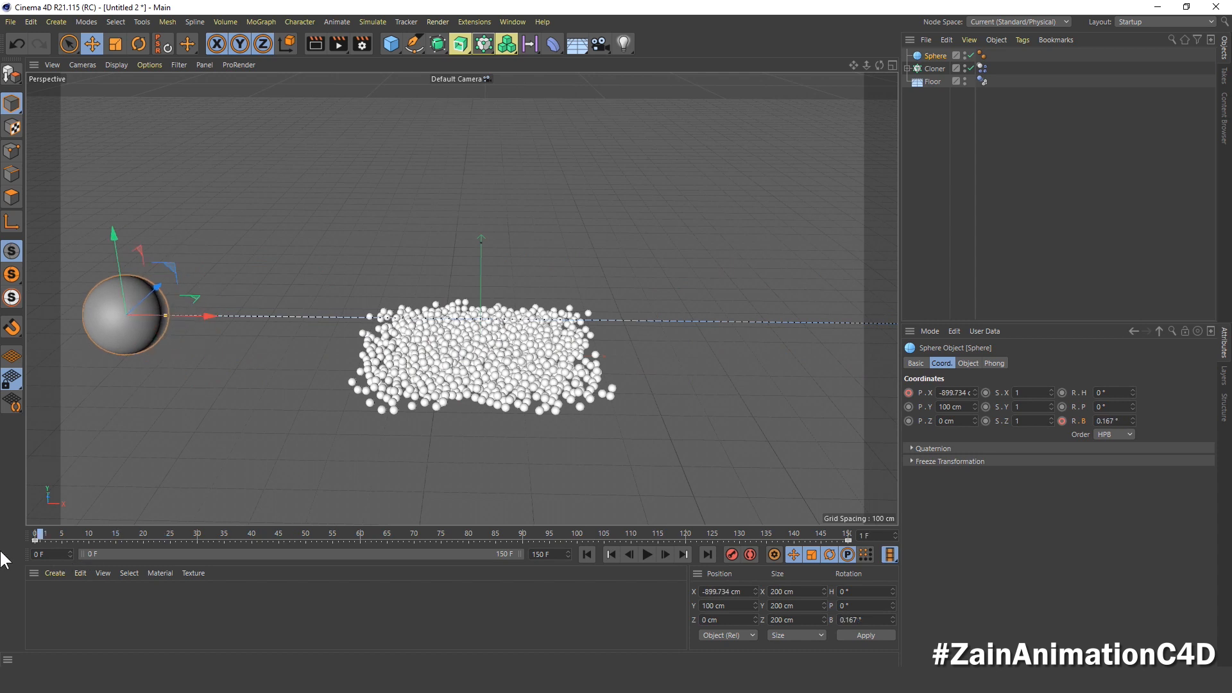
Step: Make the large sphere a collider body with a collision bounce of 5%
right_click(938, 55)
mouse_move(1002, 207)
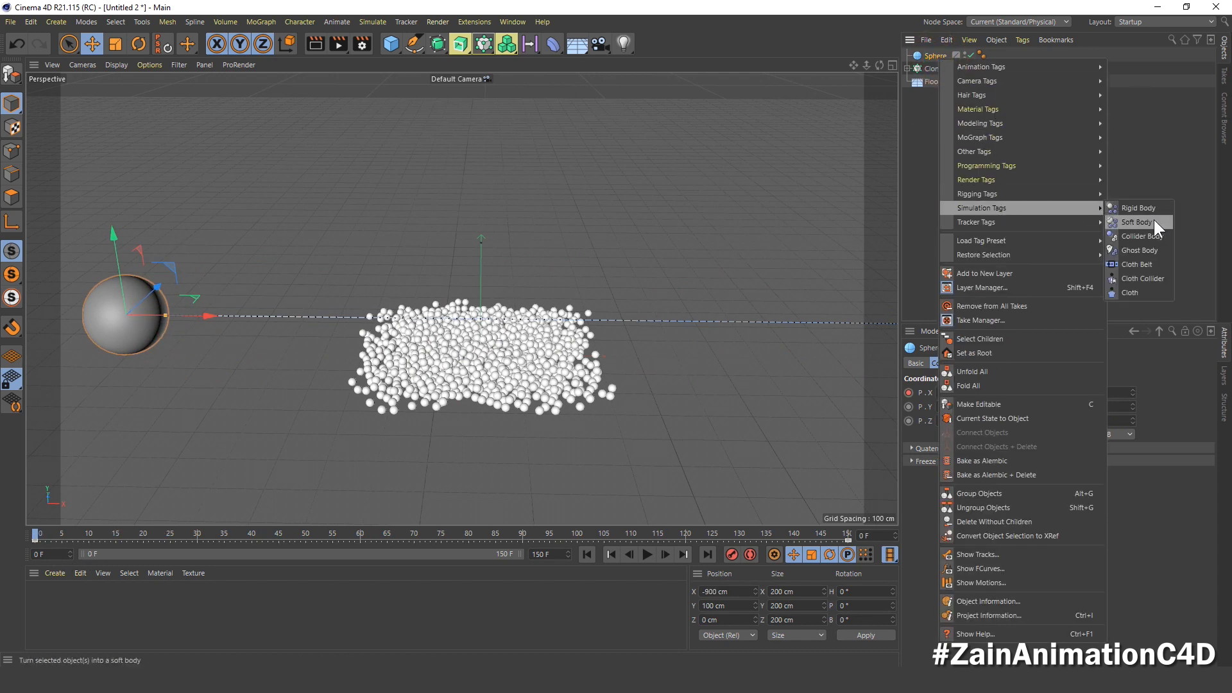
left_click(1164, 237)
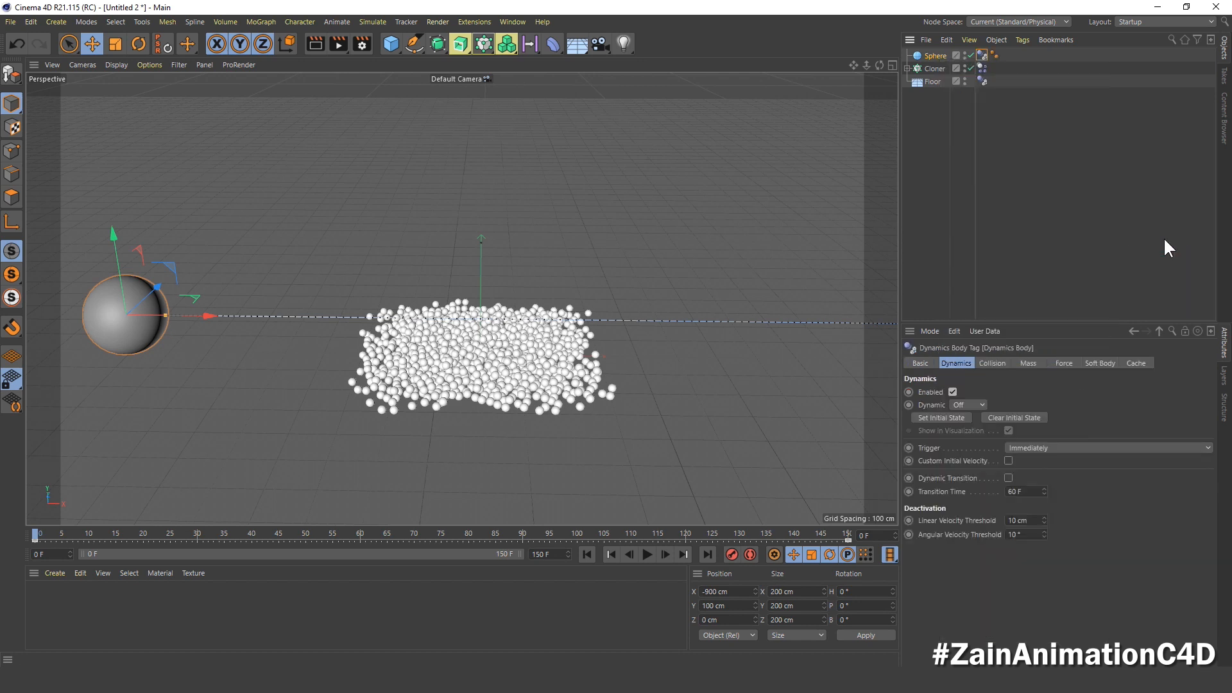
left_click(992, 362)
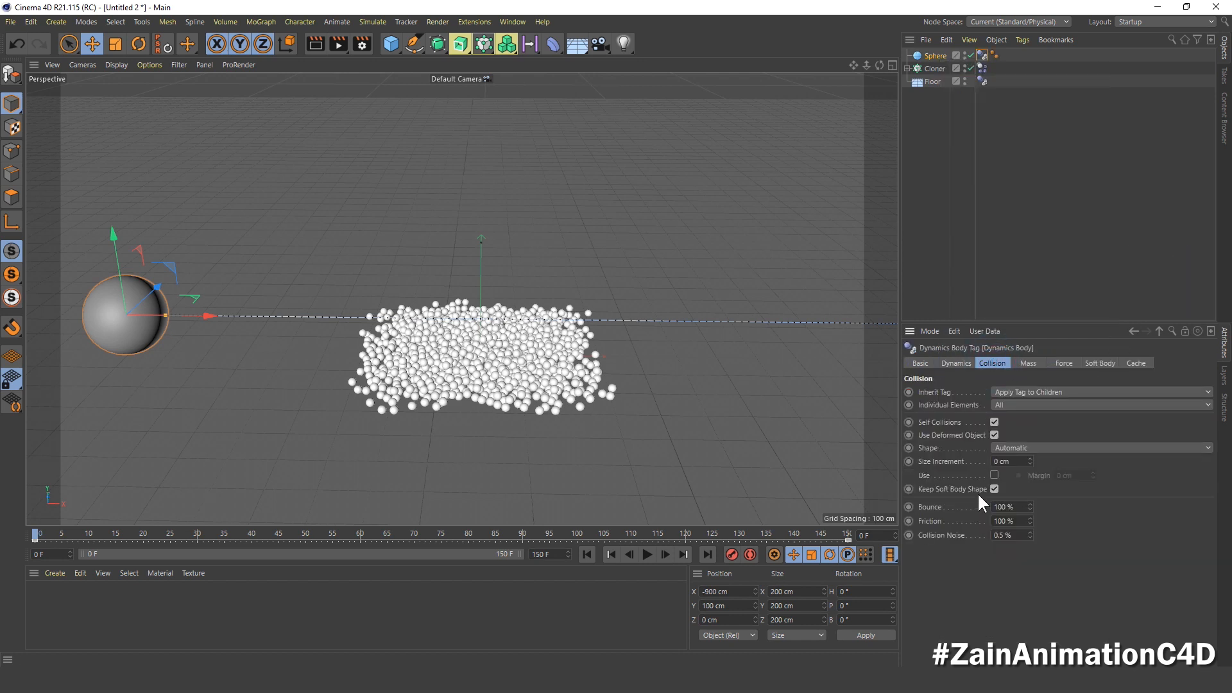
left_click(939, 504)
left_click_drag(1022, 507, 944, 509)
type("5")
key("Return")
Step: Preview the large sphere rolling through the pile of small spheres, and return to frame 0
left_click_drag(40, 535, 407, 575)
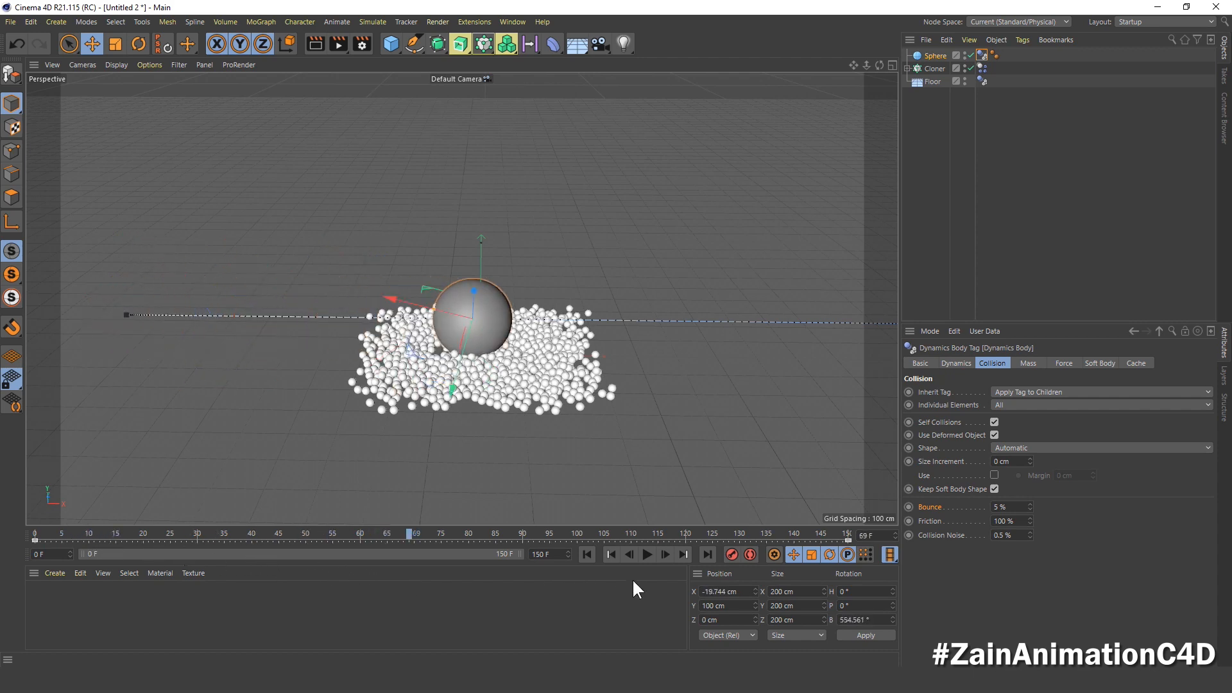
left_click(641, 555)
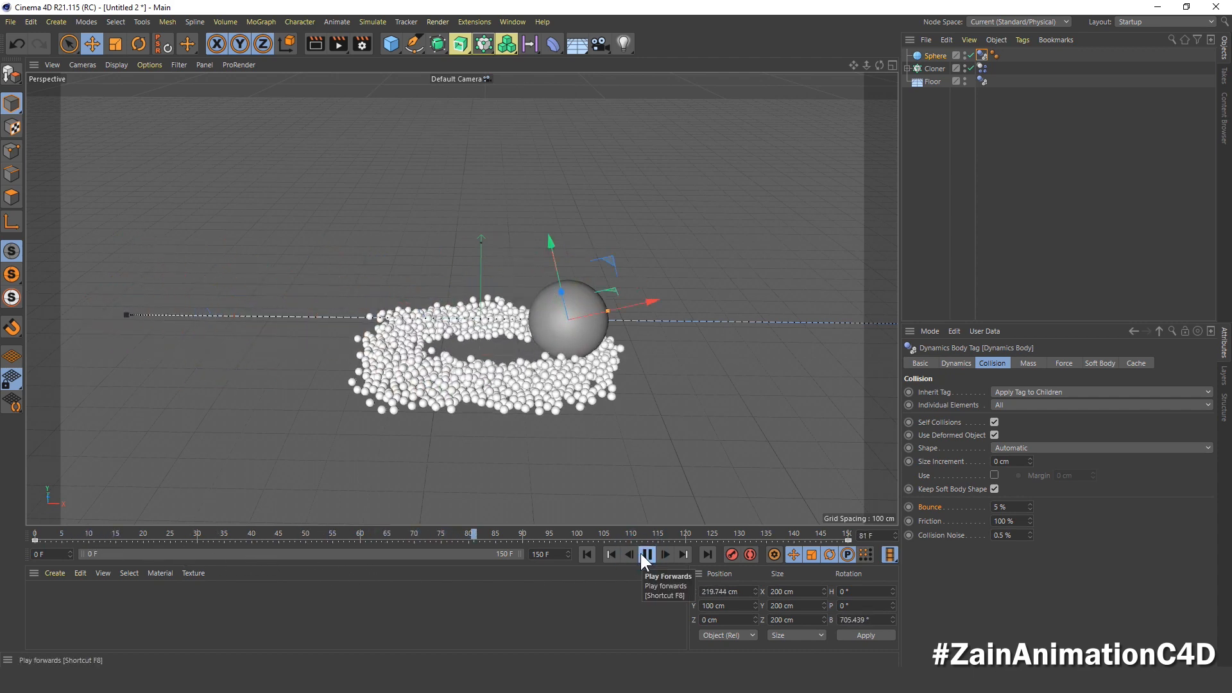
left_click(642, 554)
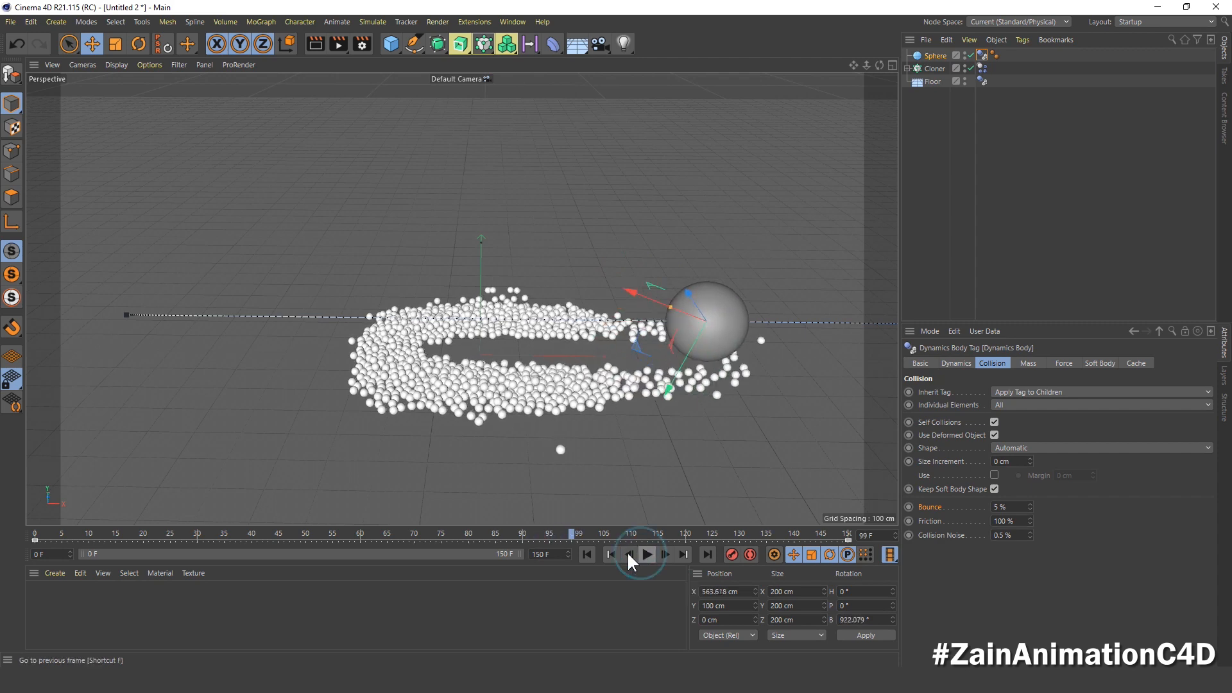
left_click(587, 555)
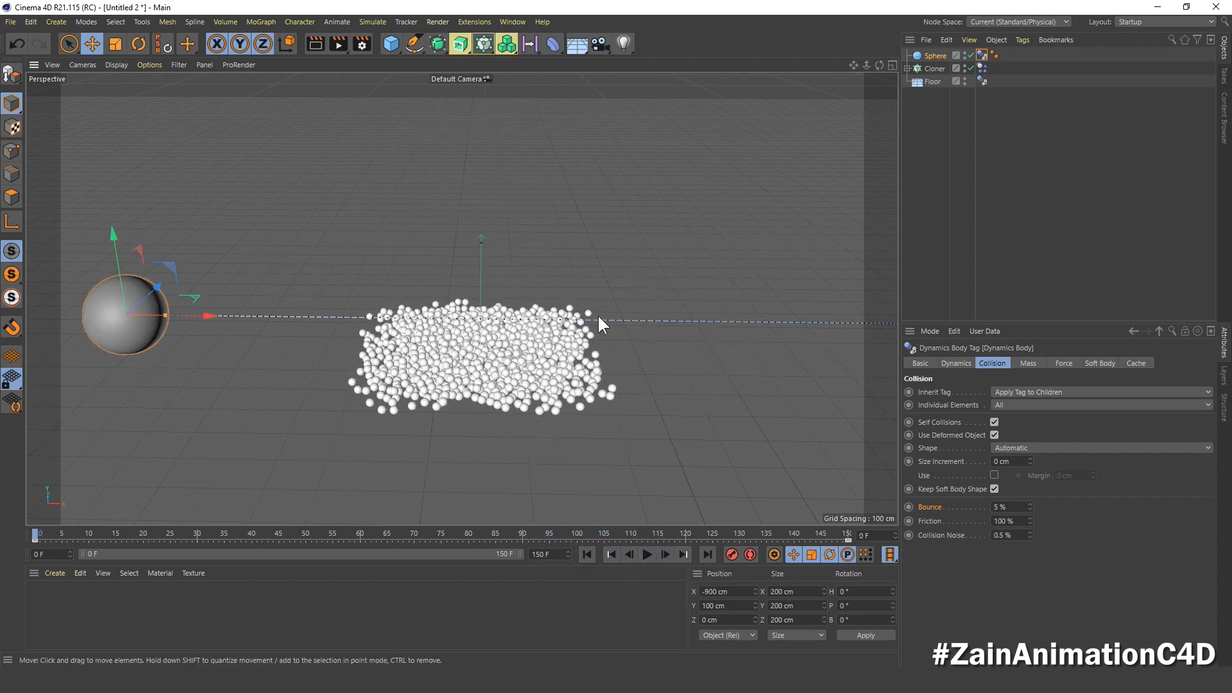
Step: Add an Attractor force object to the scene
middle_click_drag(598, 316, 617, 318, "alt")
left_click(382, 23)
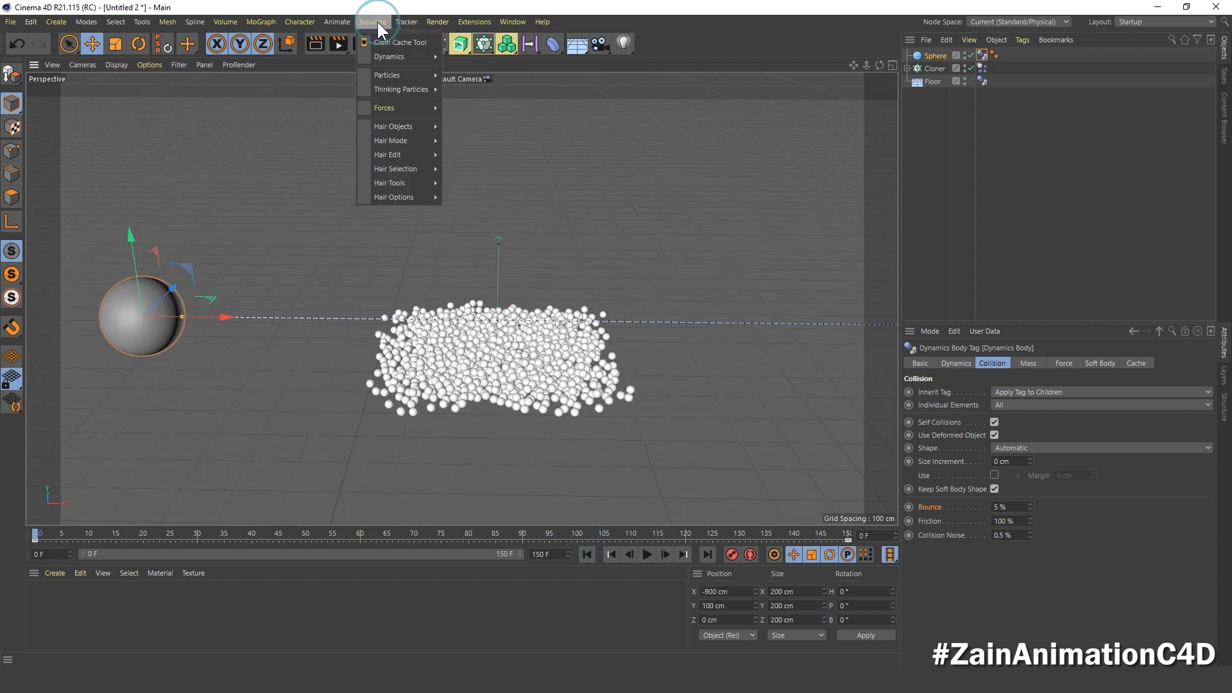
left_click(371, 23)
left_click(370, 23)
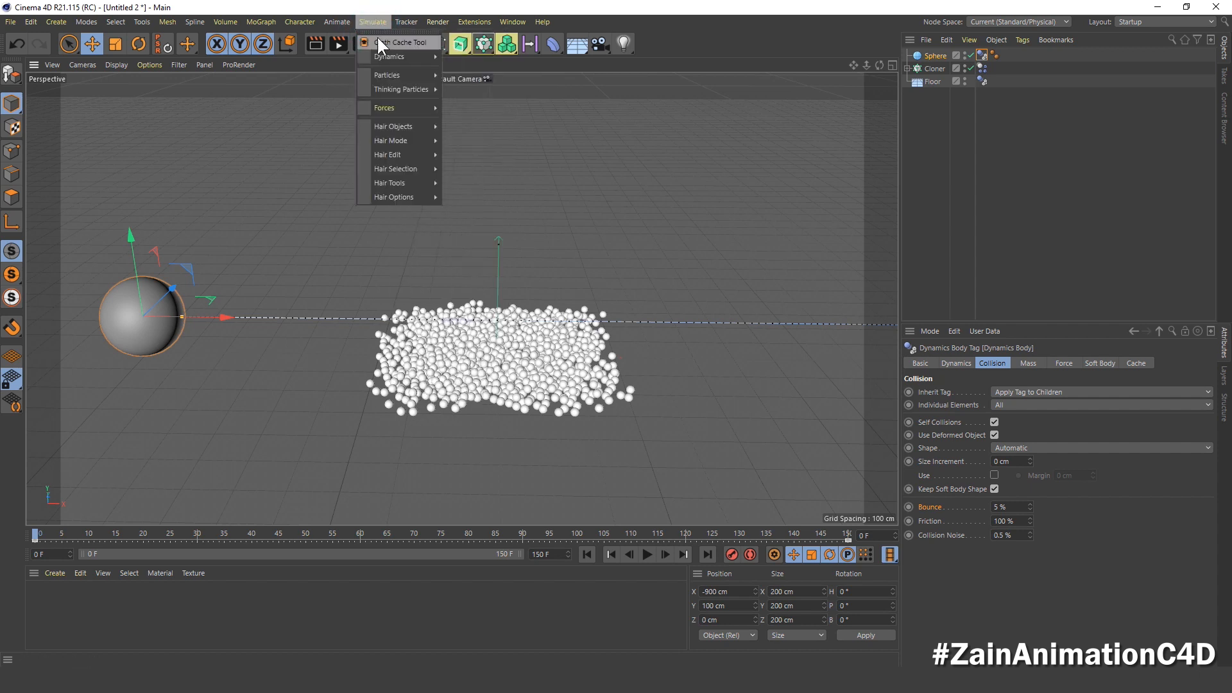
mouse_move(388, 110)
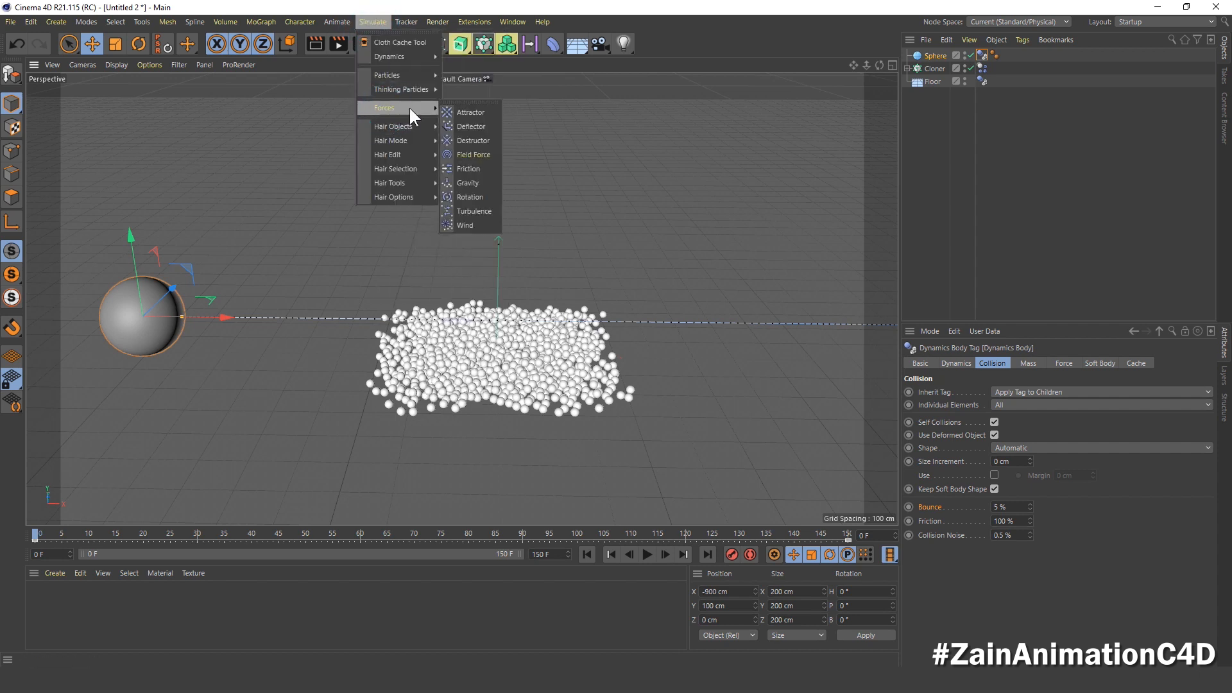
left_click(484, 113)
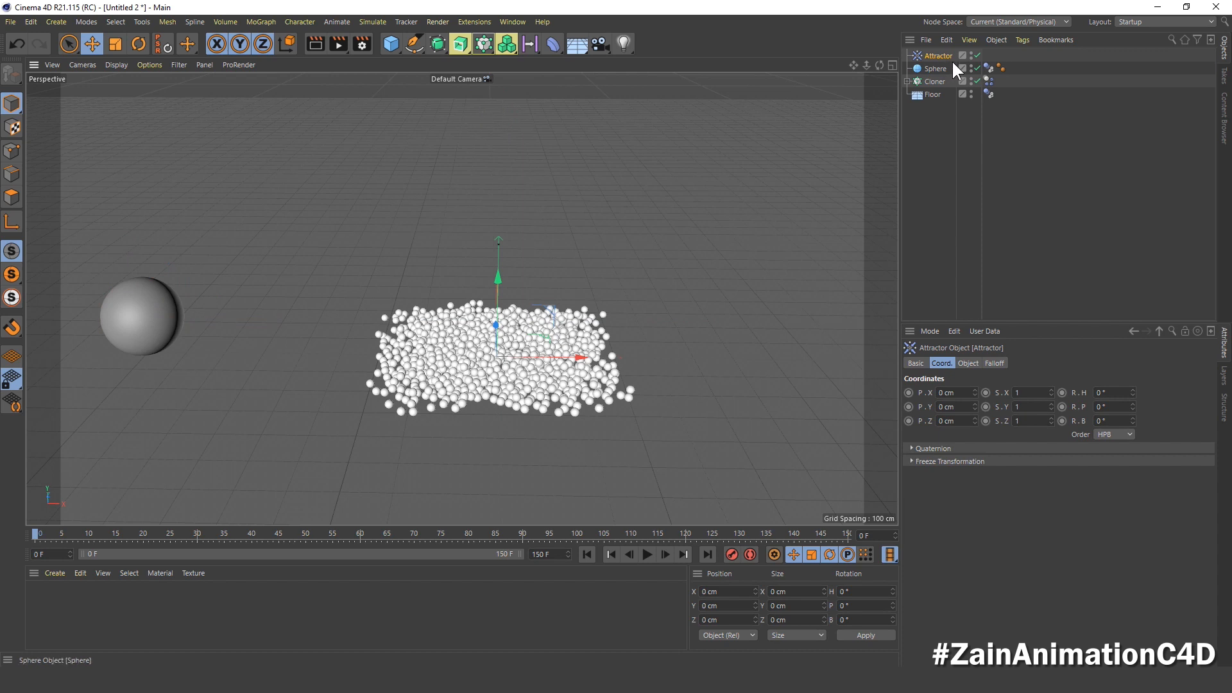
Step: Set the attractor's strength to 0 and its mode to Force
left_click(968, 363)
left_click(930, 394)
left_click_drag(973, 394, 959, 396)
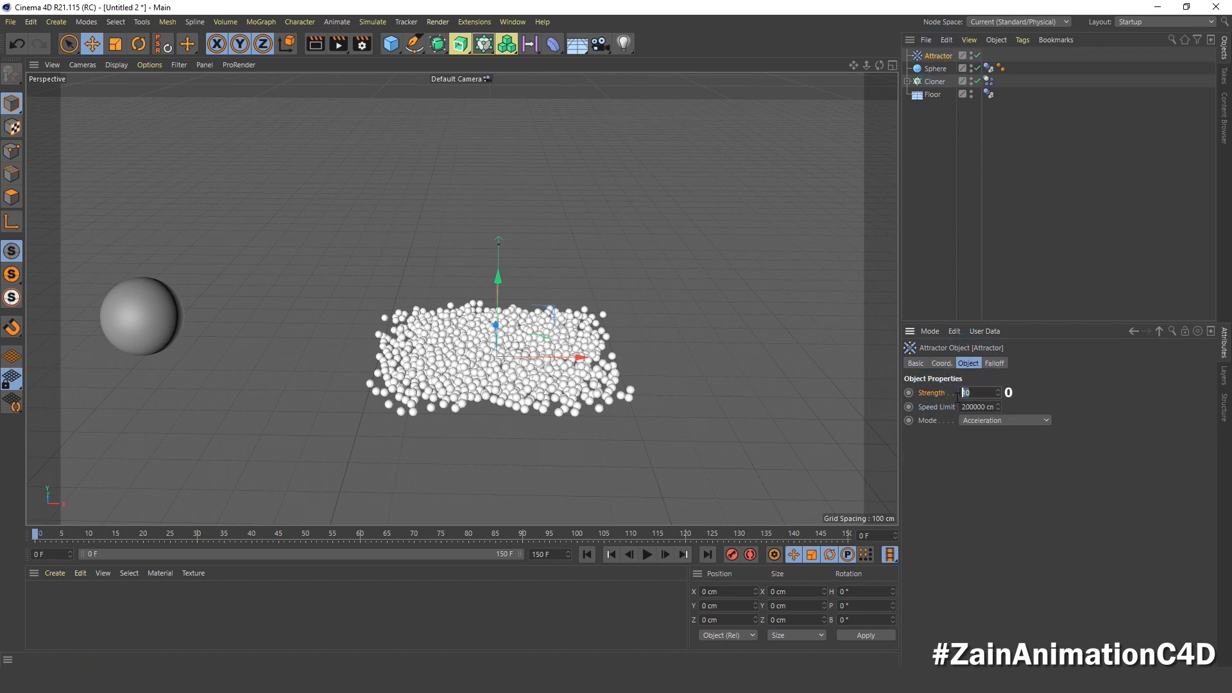
type("0")
left_click(981, 420)
left_click(980, 444)
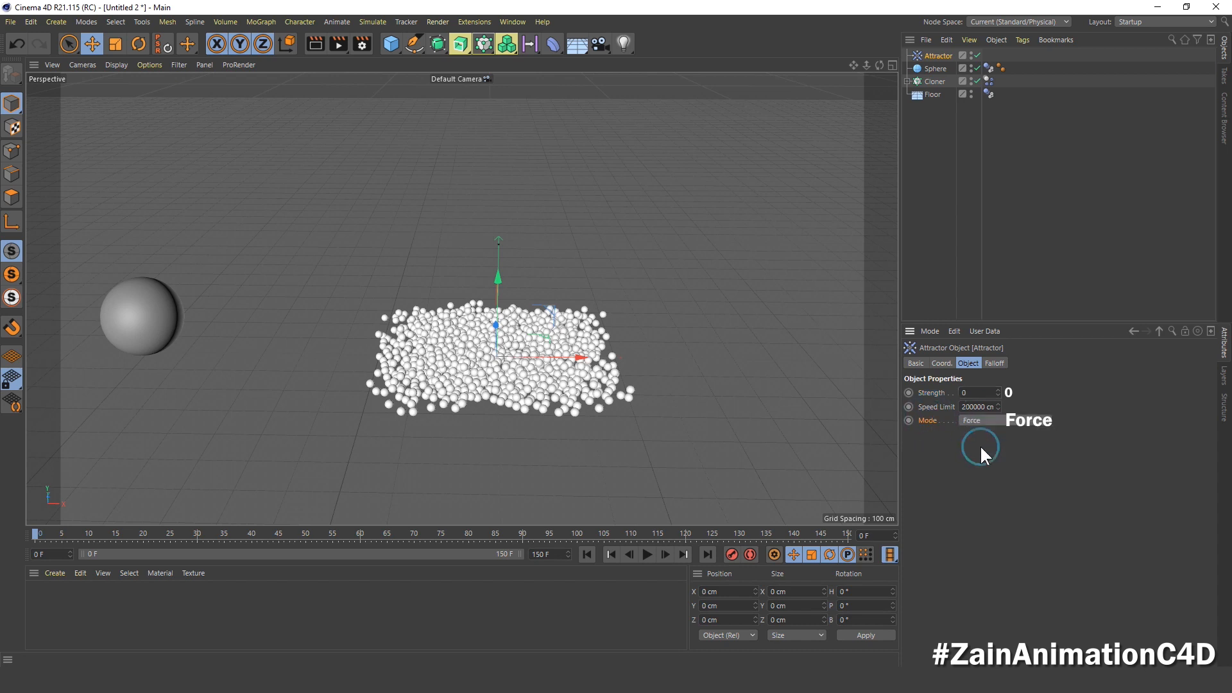
Step: Position the attractor at the large sphere's centre with X -900 cm and Y 100 cm
left_click(942, 363)
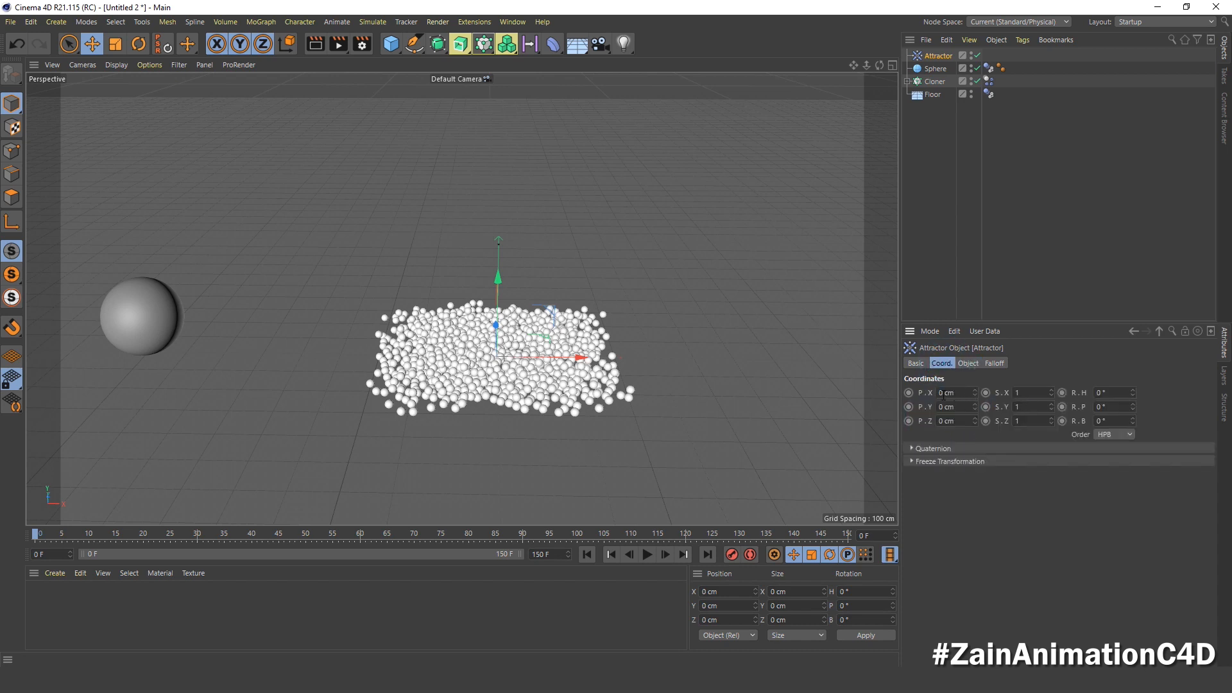
left_click_drag(955, 393, 931, 398)
type("-900")
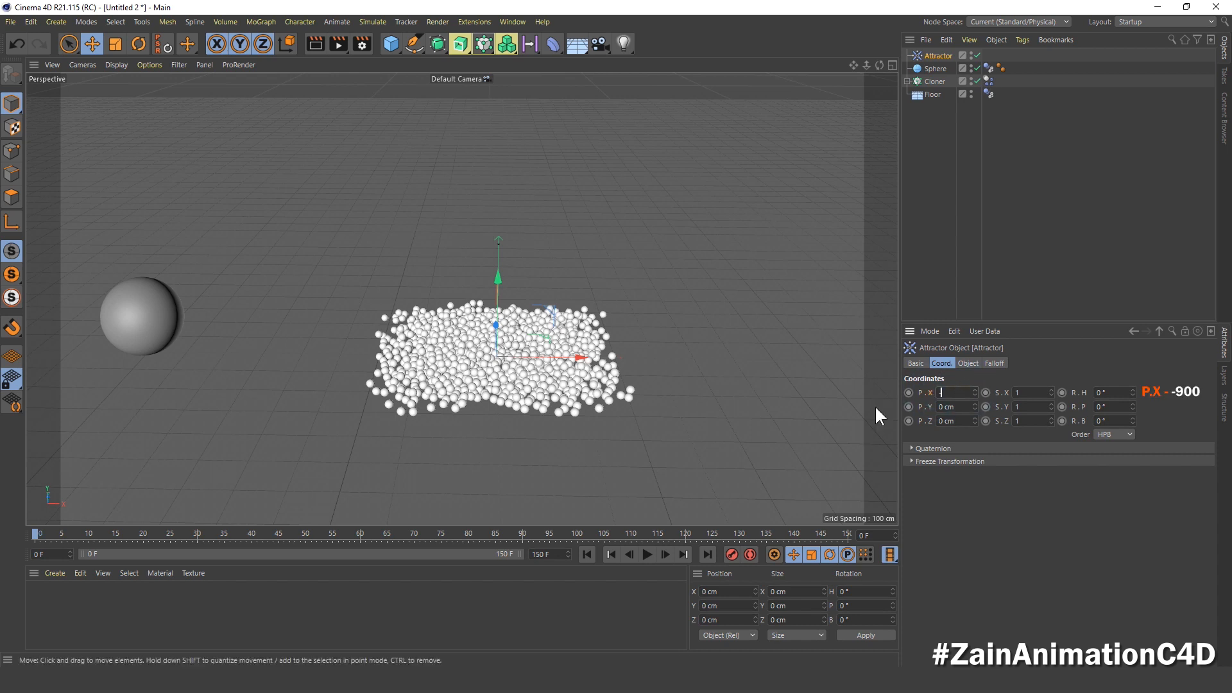
key("Return")
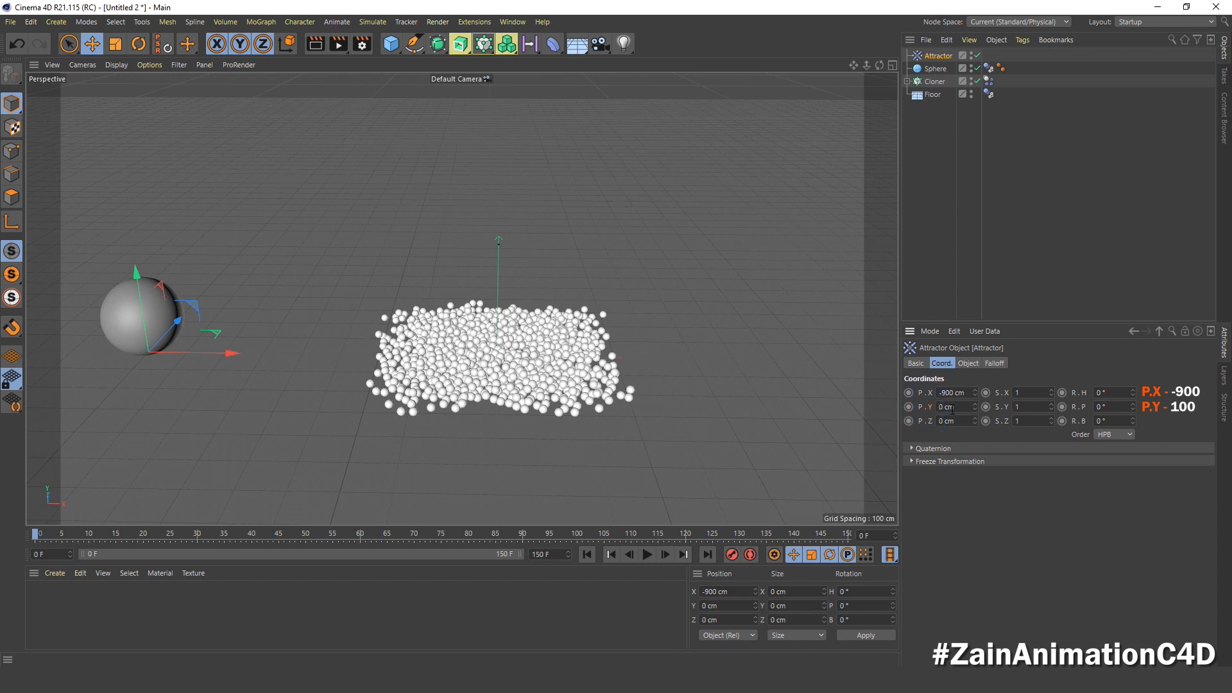
left_click_drag(955, 407, 930, 407)
type("100")
key("Return")
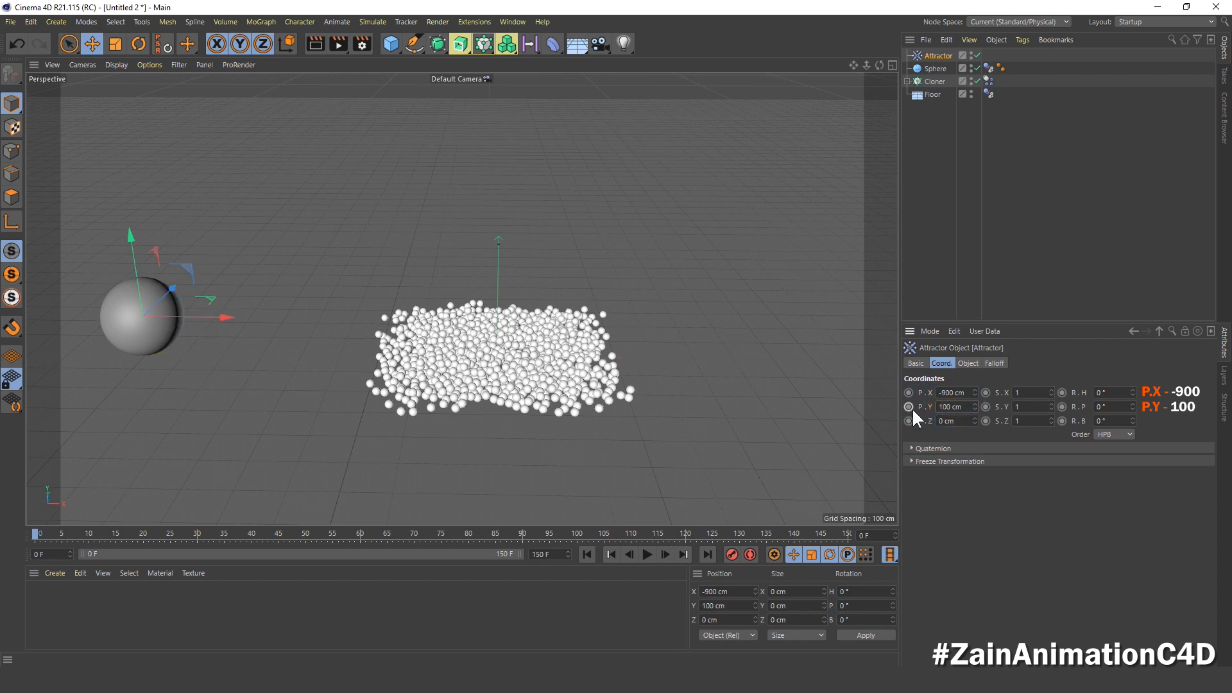
Step: Make the attractor a child of the large sphere and collapse the sphere's hierarchy
left_click(934, 127)
middle_click_drag(552, 226, 598, 262, "alt")
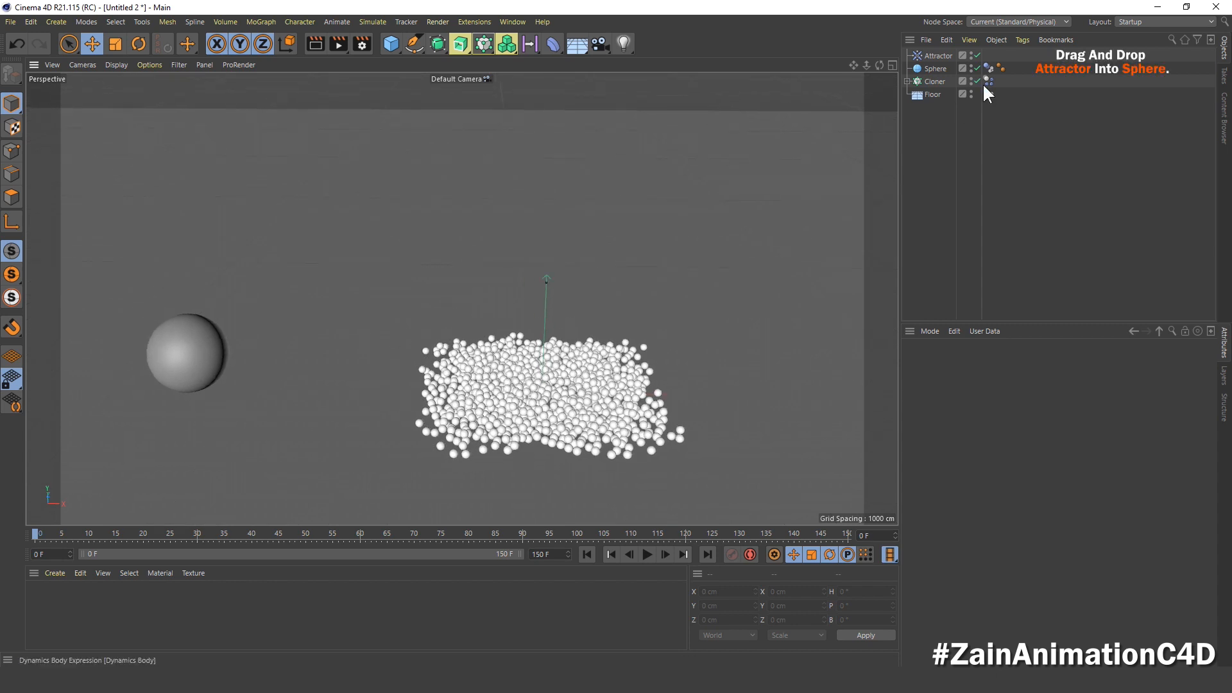
left_click_drag(934, 56, 935, 67)
left_click(934, 55)
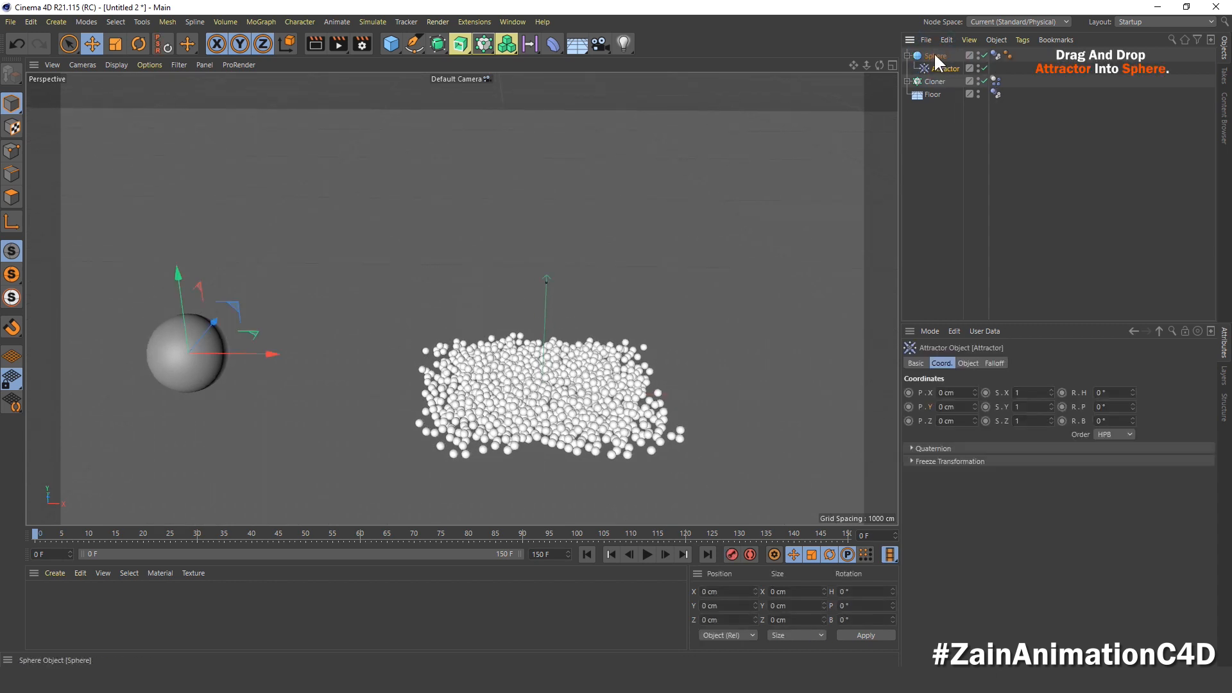
left_click(908, 55)
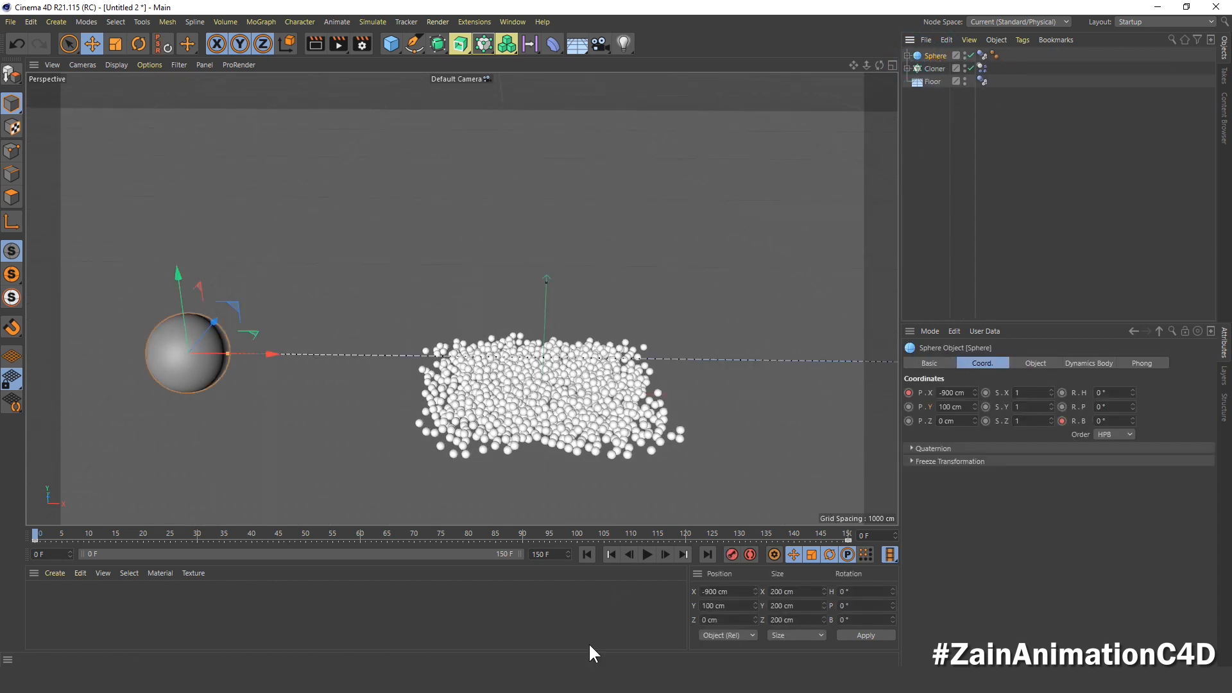
Step: Play the simulation with the attractor parented to the large sphere, and rewind to frame 0
left_click(646, 556)
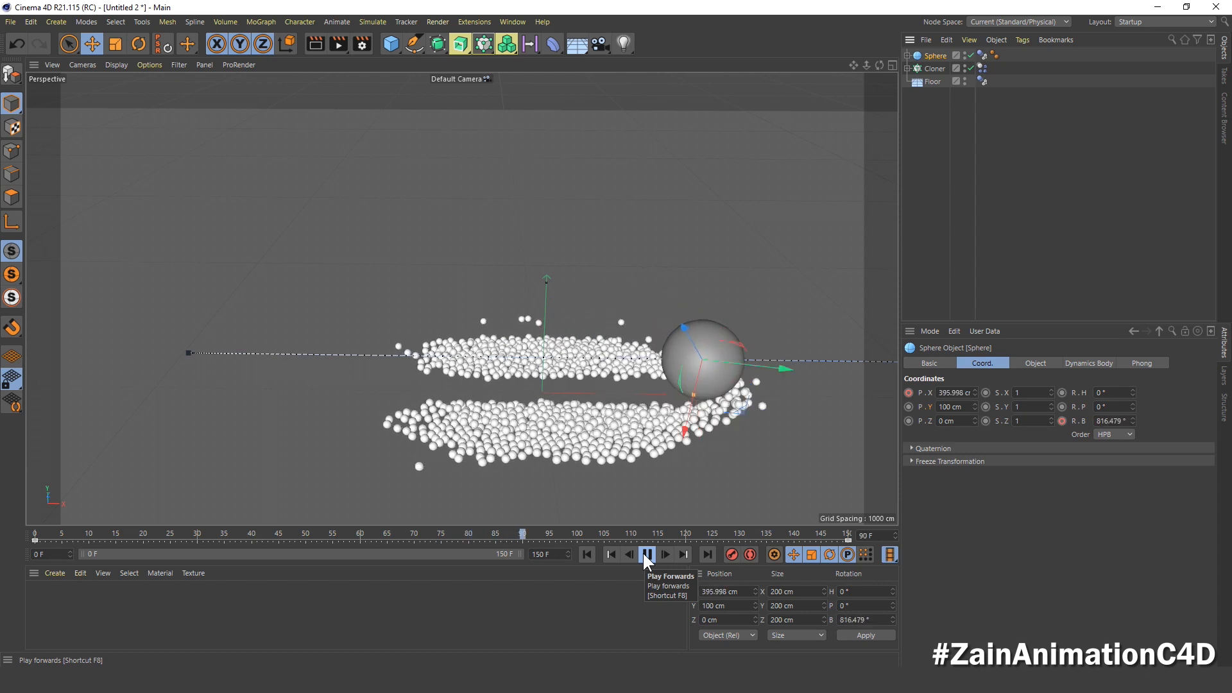
left_click(645, 555)
left_click(588, 554)
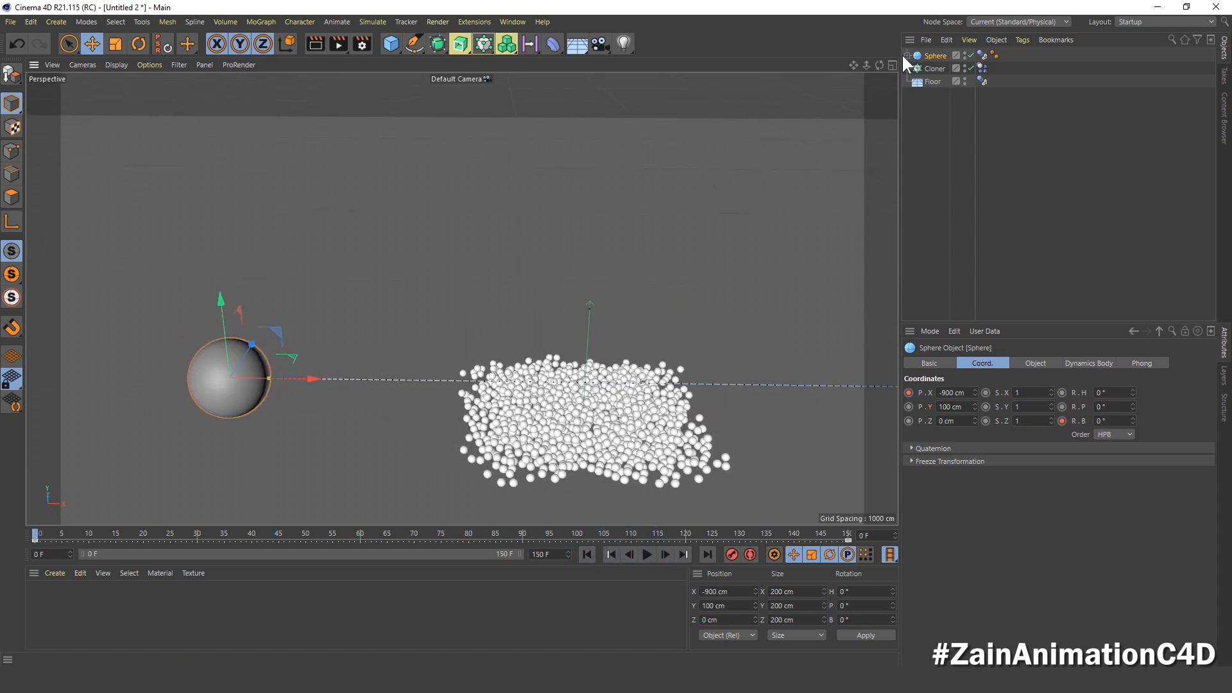
Step: Keyframe the attractor's strength at 0 on frame 30
left_click(908, 56)
left_click(929, 69)
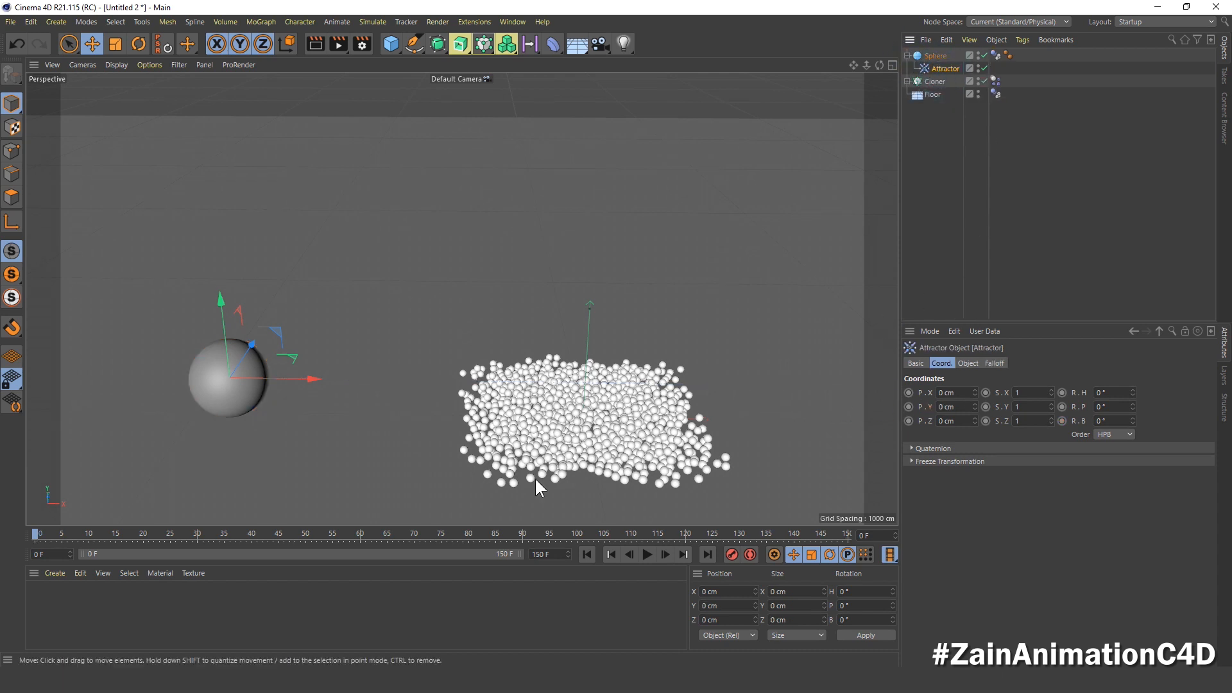
left_click(200, 533)
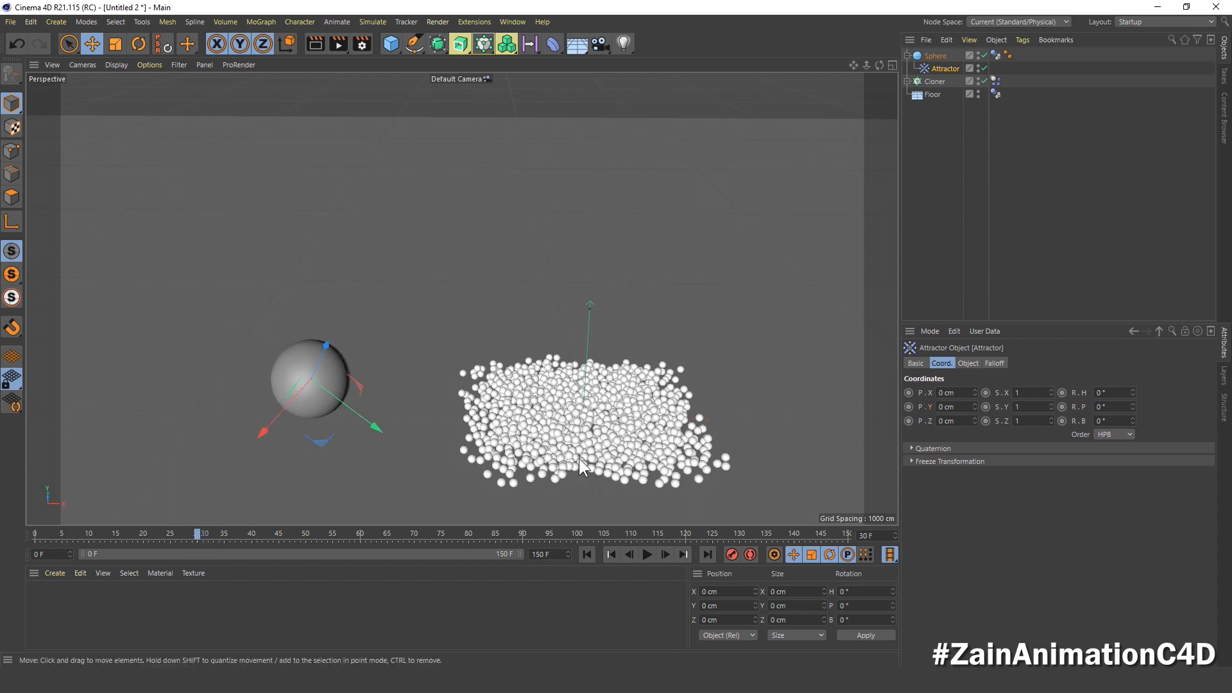
left_click(963, 362)
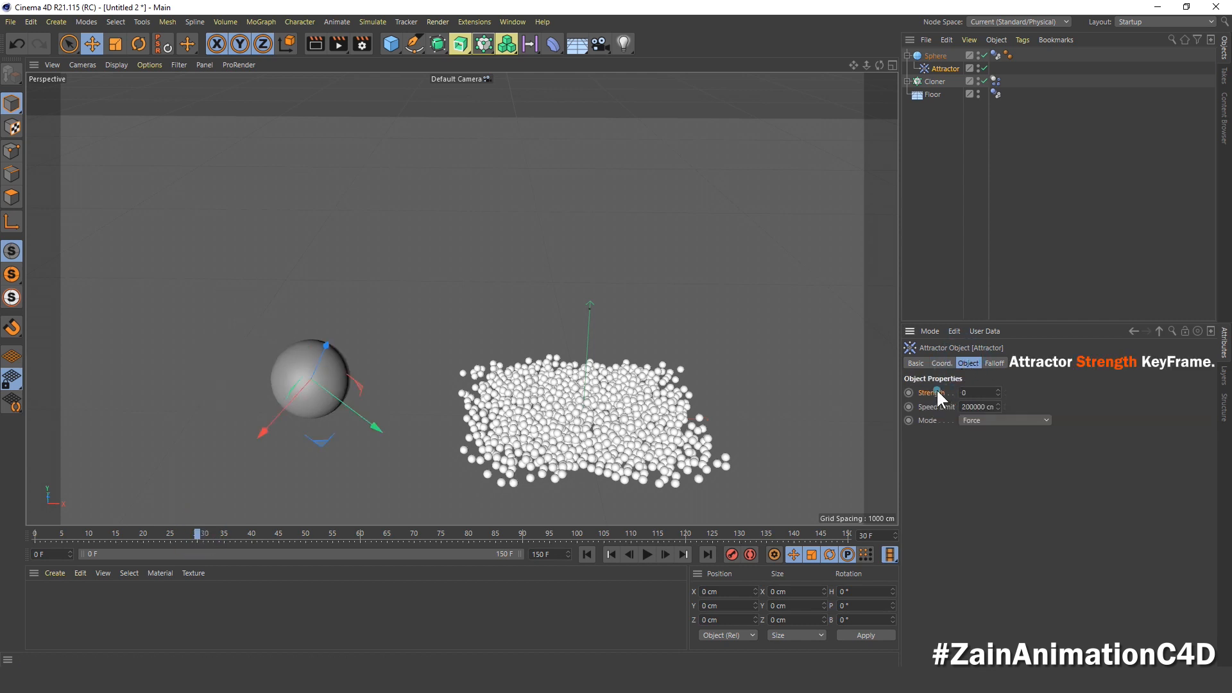
right_click(909, 394)
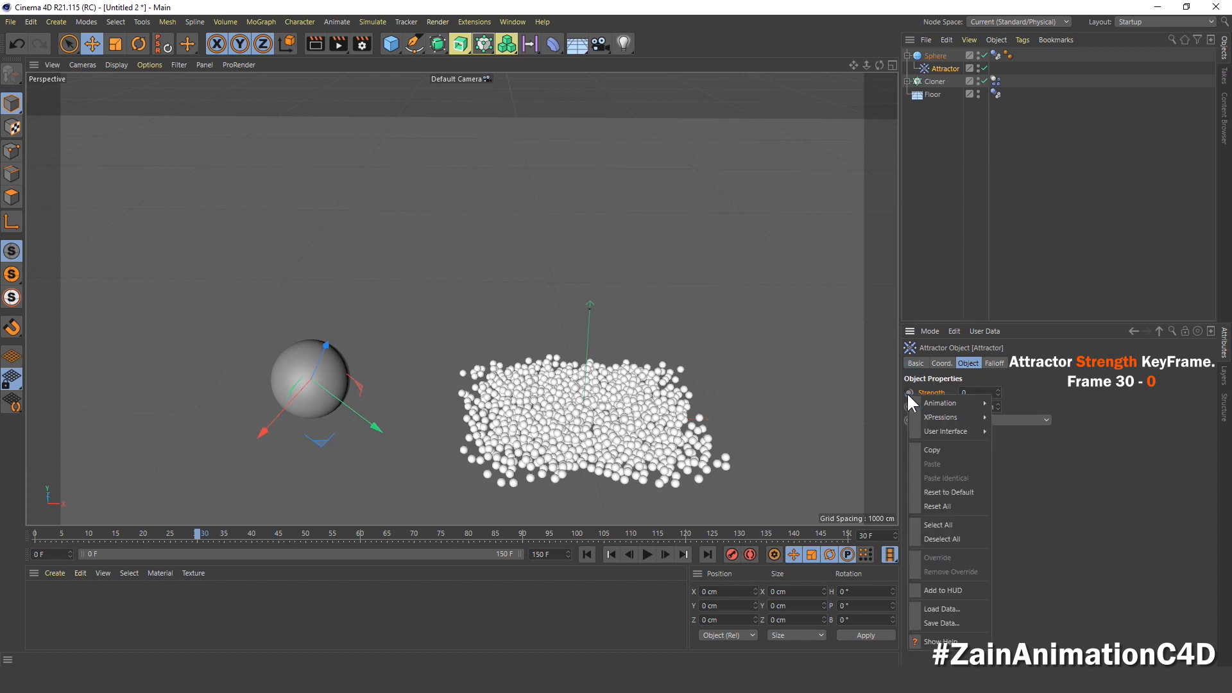
left_click(909, 395)
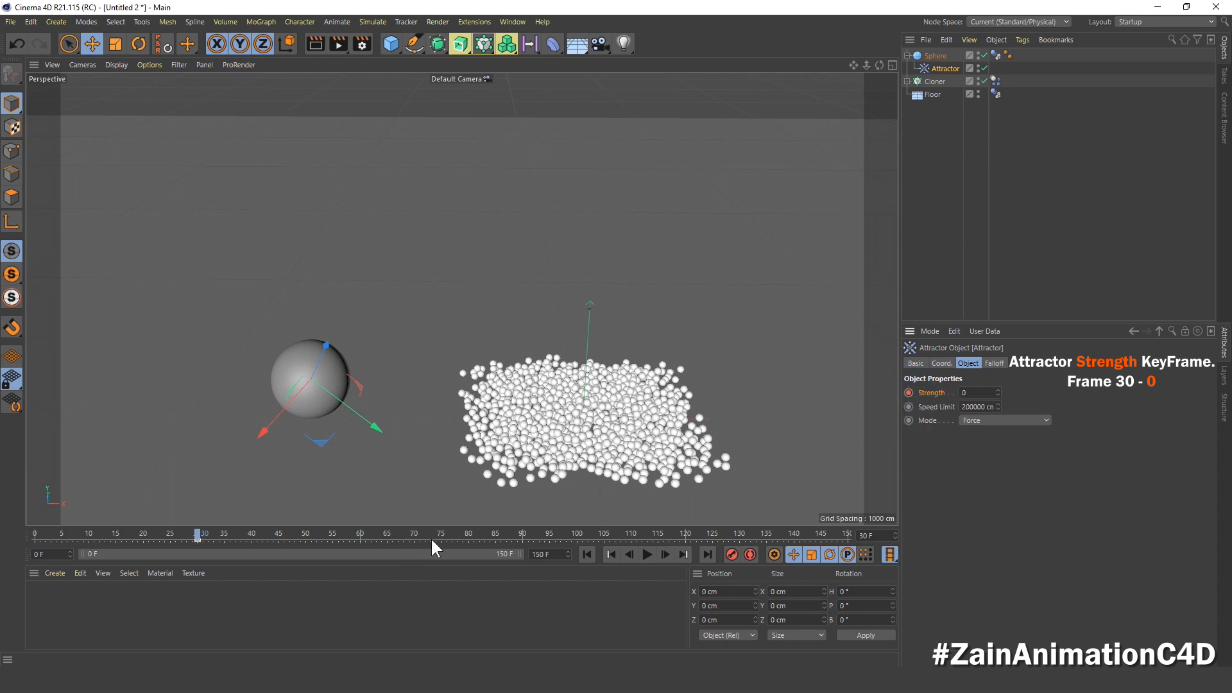
Step: Keyframe the attractor's strength at 50 on frame 80
left_click(468, 533)
left_click(963, 392)
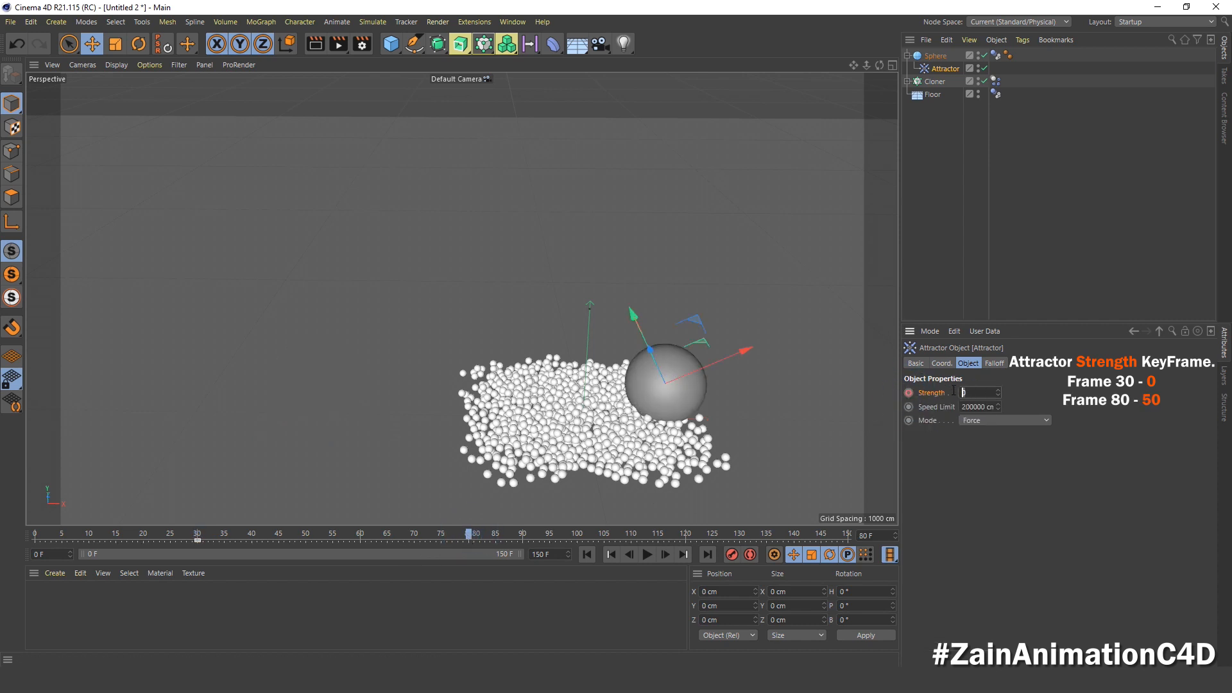
type("50")
Step: Play the simulation from the start with the attractor's strength keyframed, and rewind to frame 0
left_click(587, 554)
left_click(647, 554)
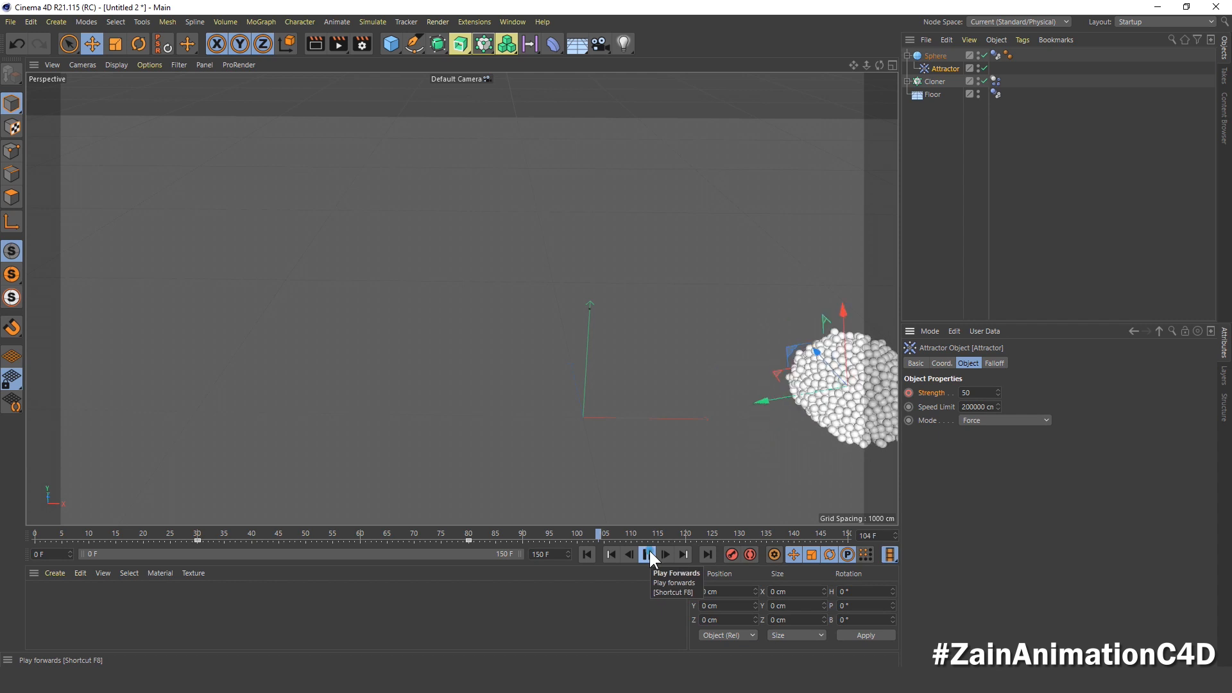
left_click(649, 549)
left_click(587, 550)
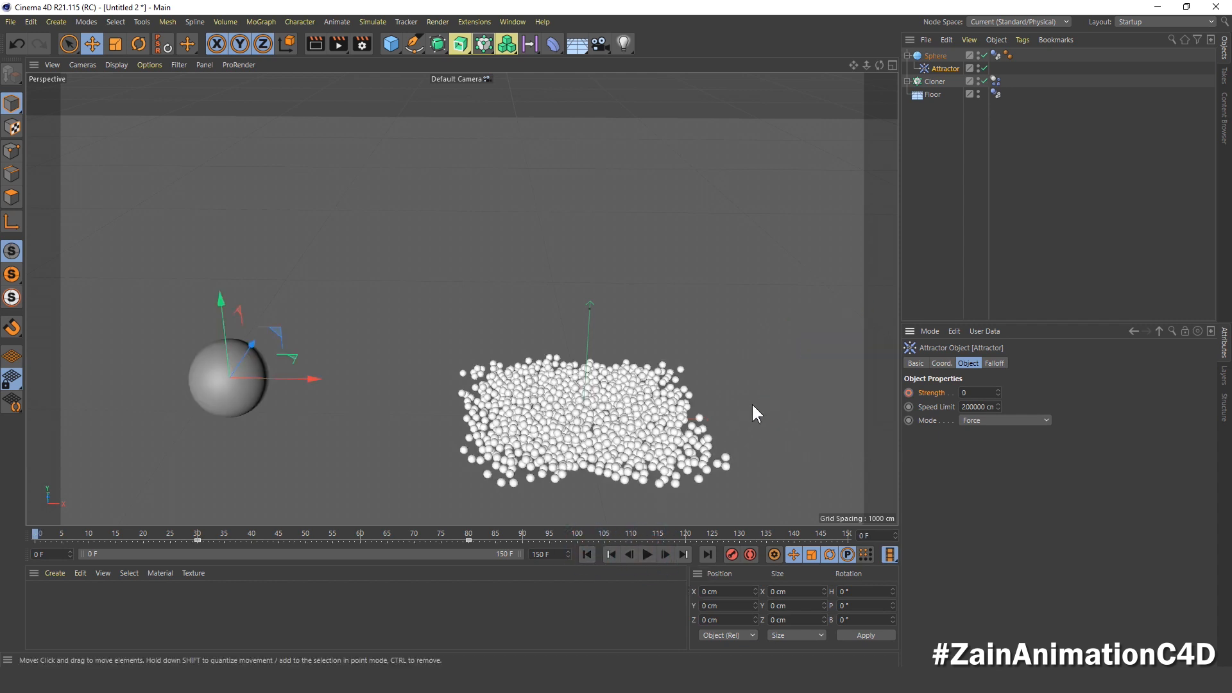
Step: Bake all dynamics from the cache settings of the large sphere's Dynamics Body tag, and scrub the timeline to frame 30
left_click(928, 56)
left_click(907, 56)
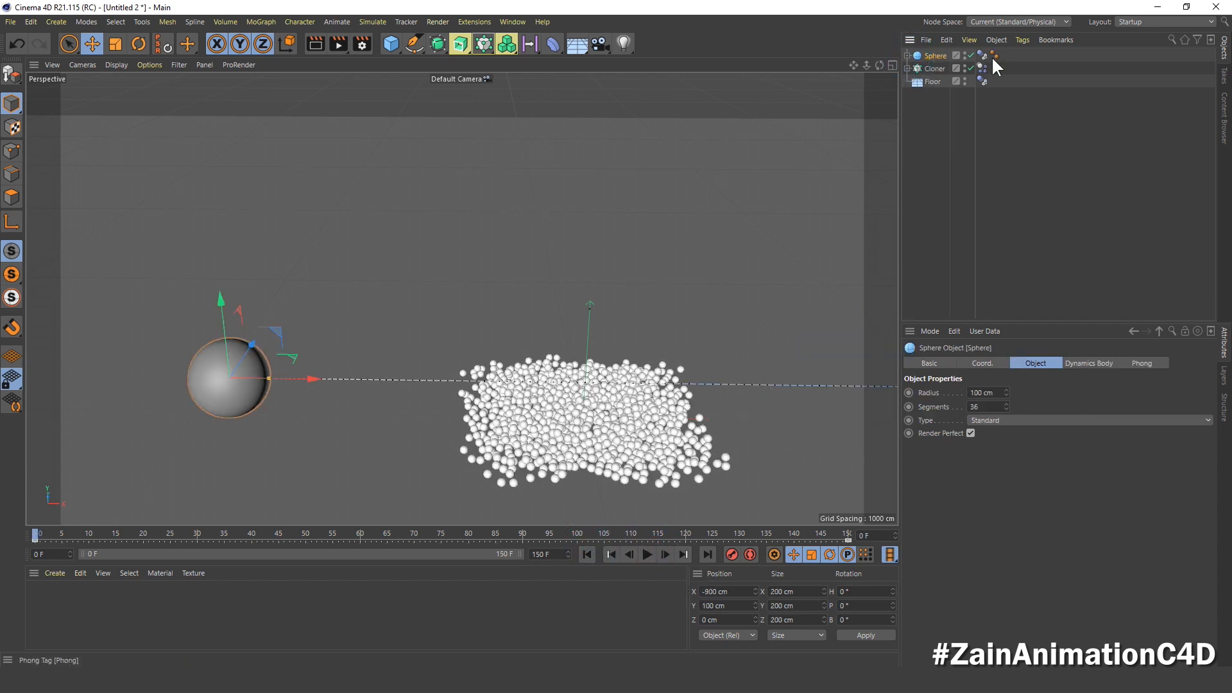
left_click(983, 55)
left_click(1131, 364)
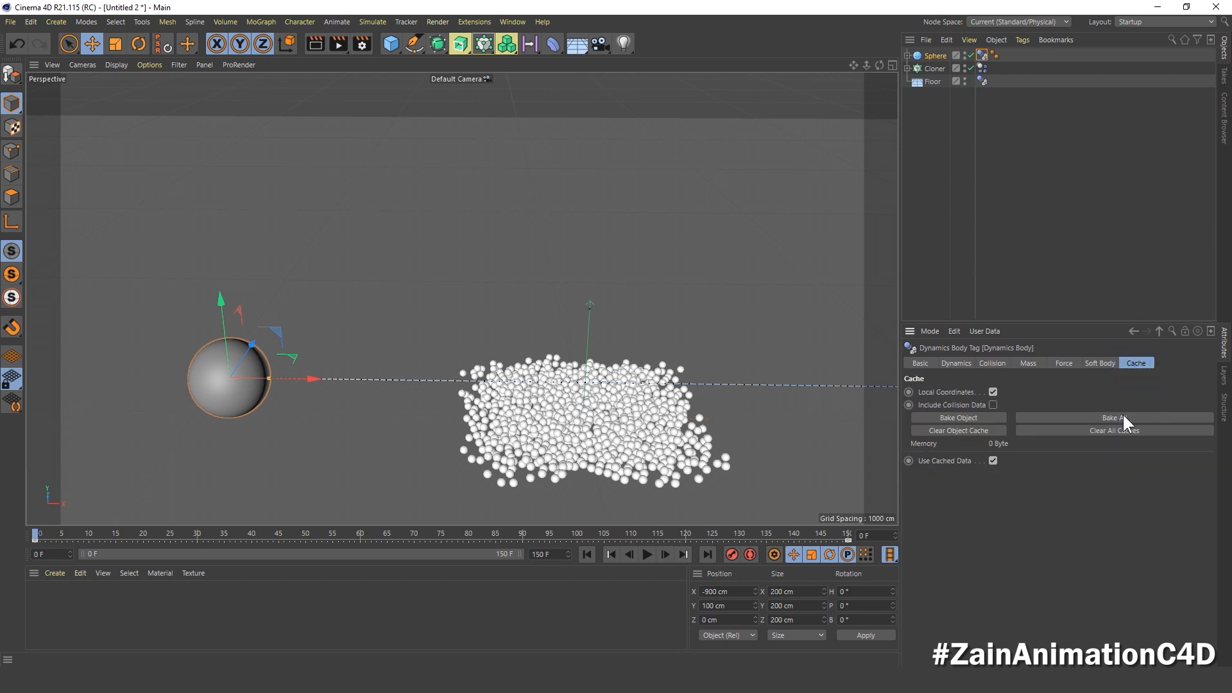
left_click(1123, 416)
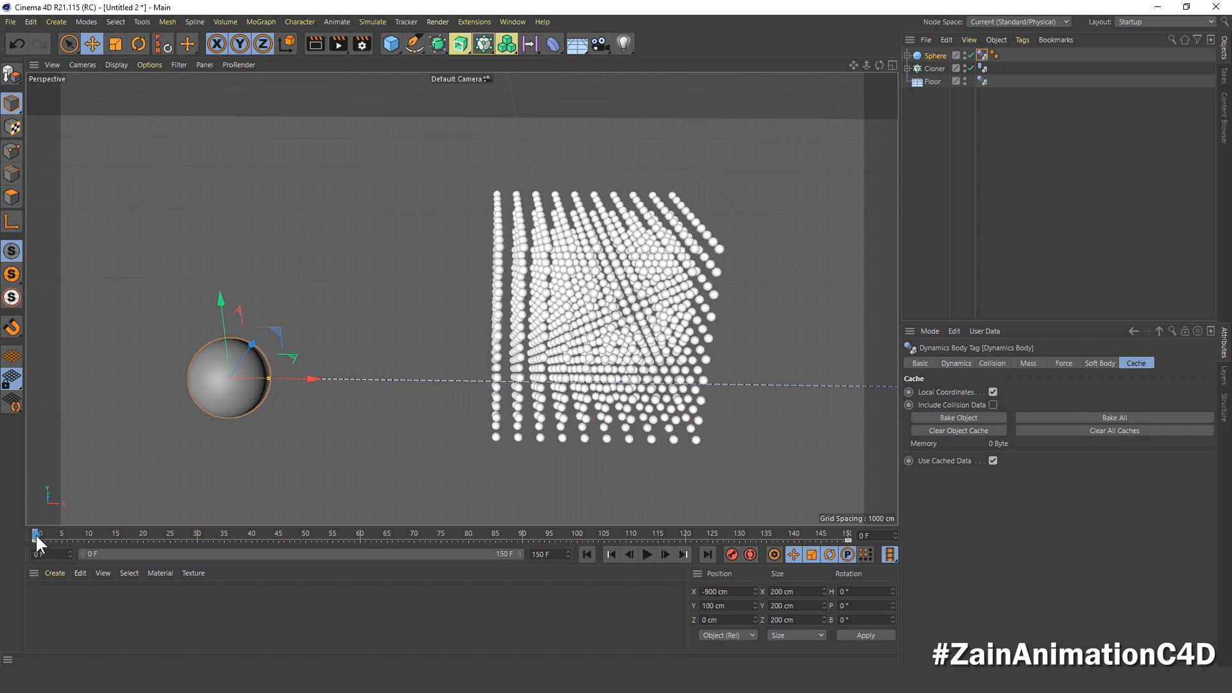
left_click_drag(36, 534, 196, 563)
Step: Create a new material named BG and apply it to the Floor
double_click(88, 611)
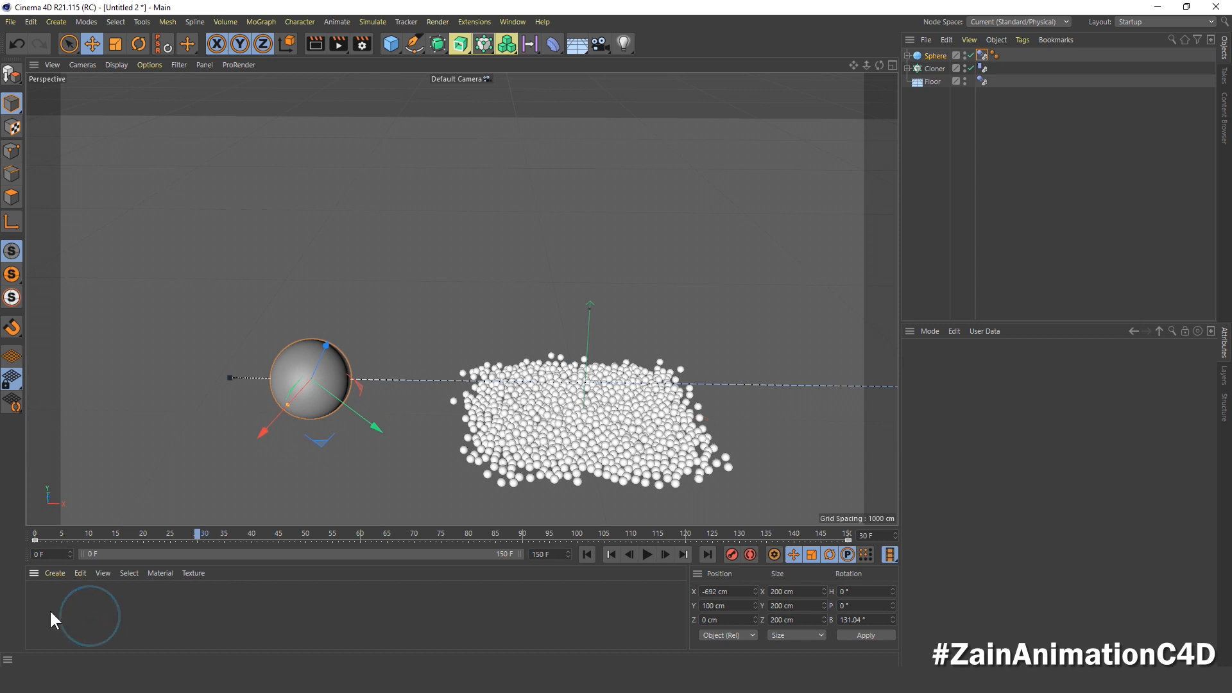
double_click(40, 596)
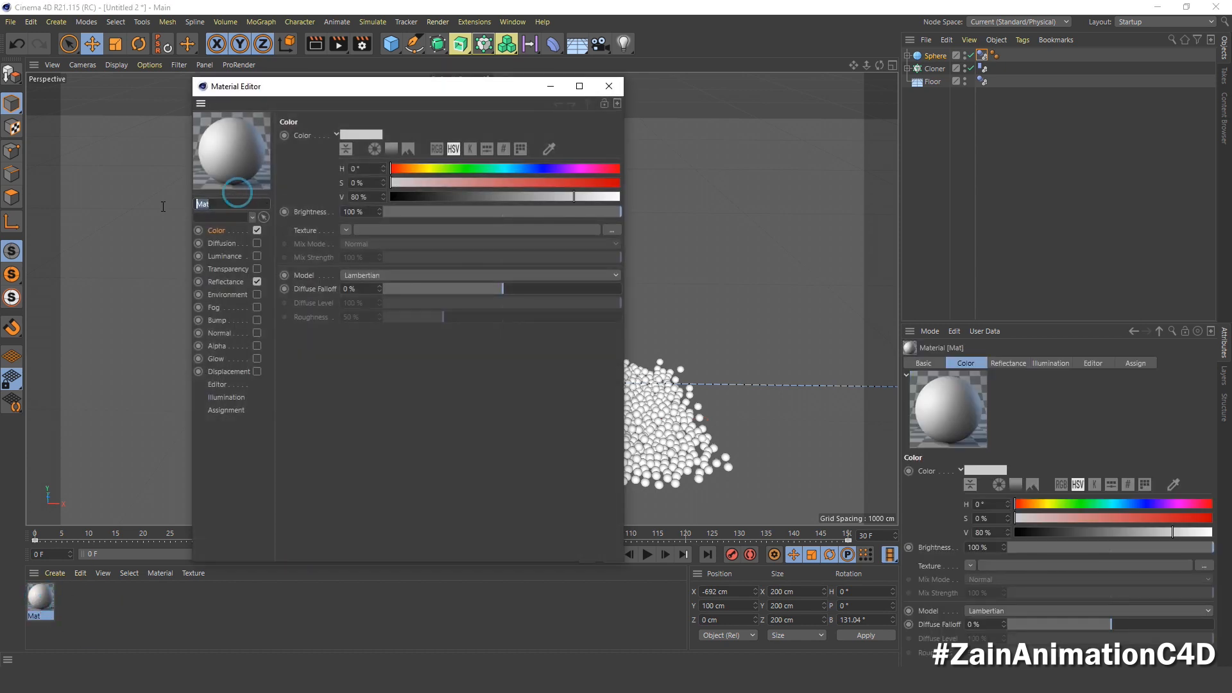
type("BC")
left_click(601, 87)
left_click_drag(42, 598, 928, 81)
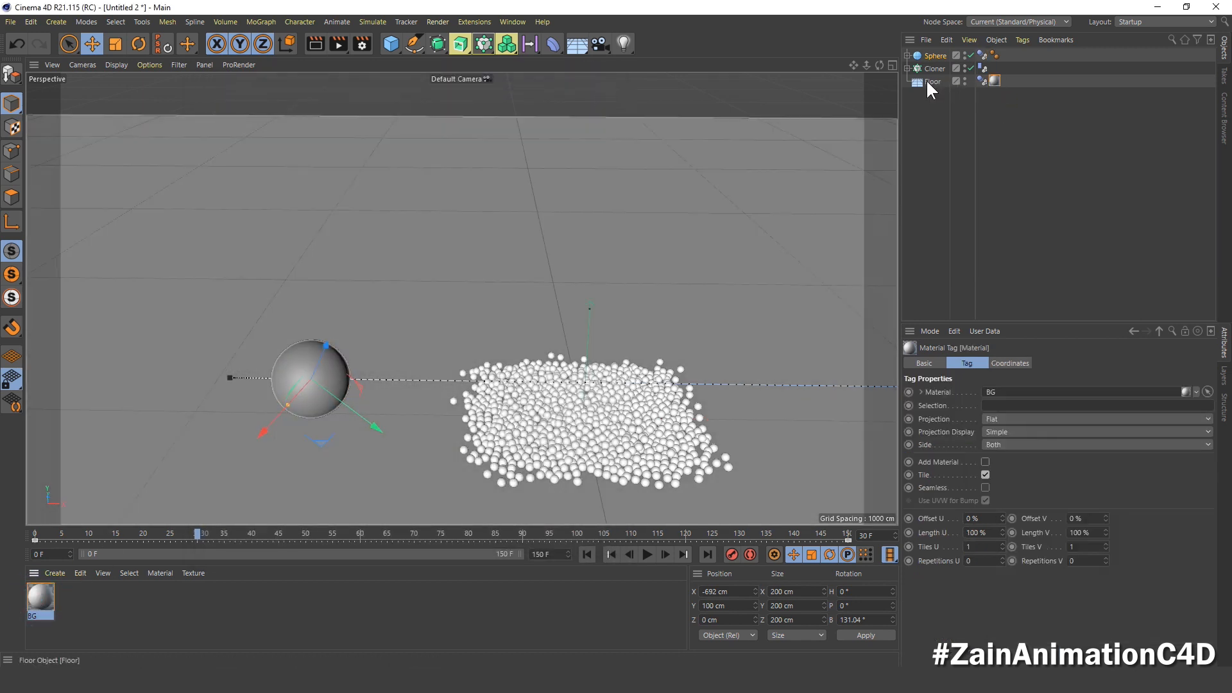
Step: Create a material named Rotate Sphere and load a Checkerboard surface shader as its Color texture
double_click(72, 599)
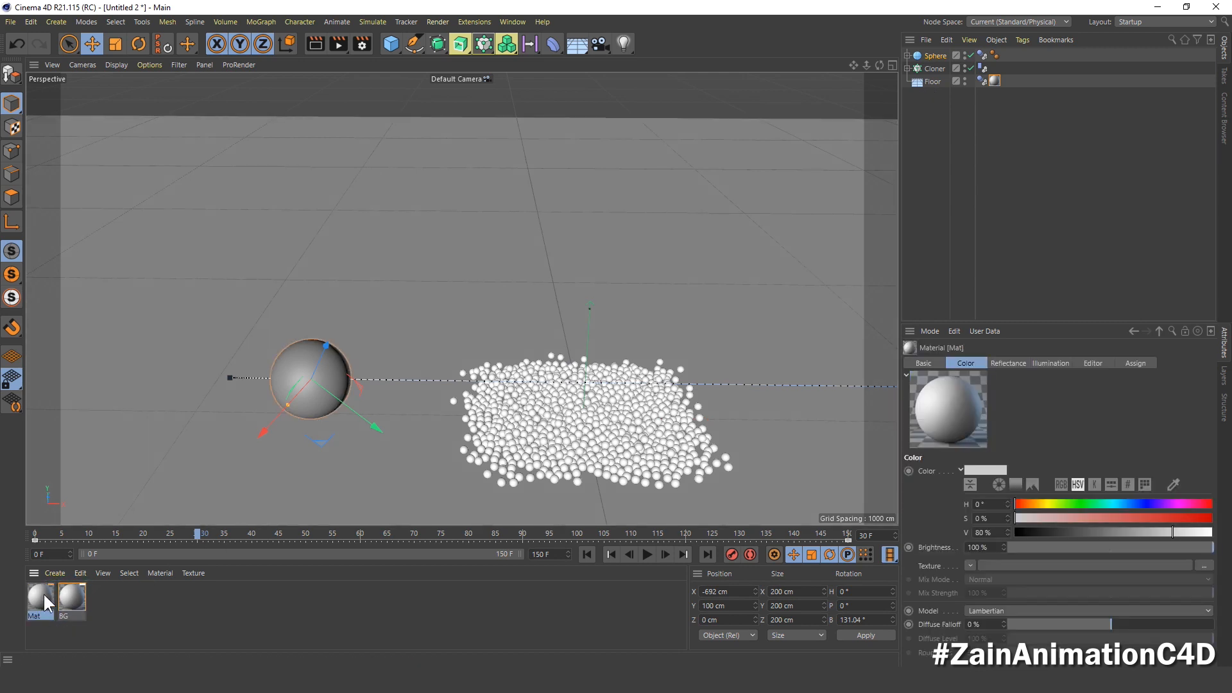
double_click(39, 593)
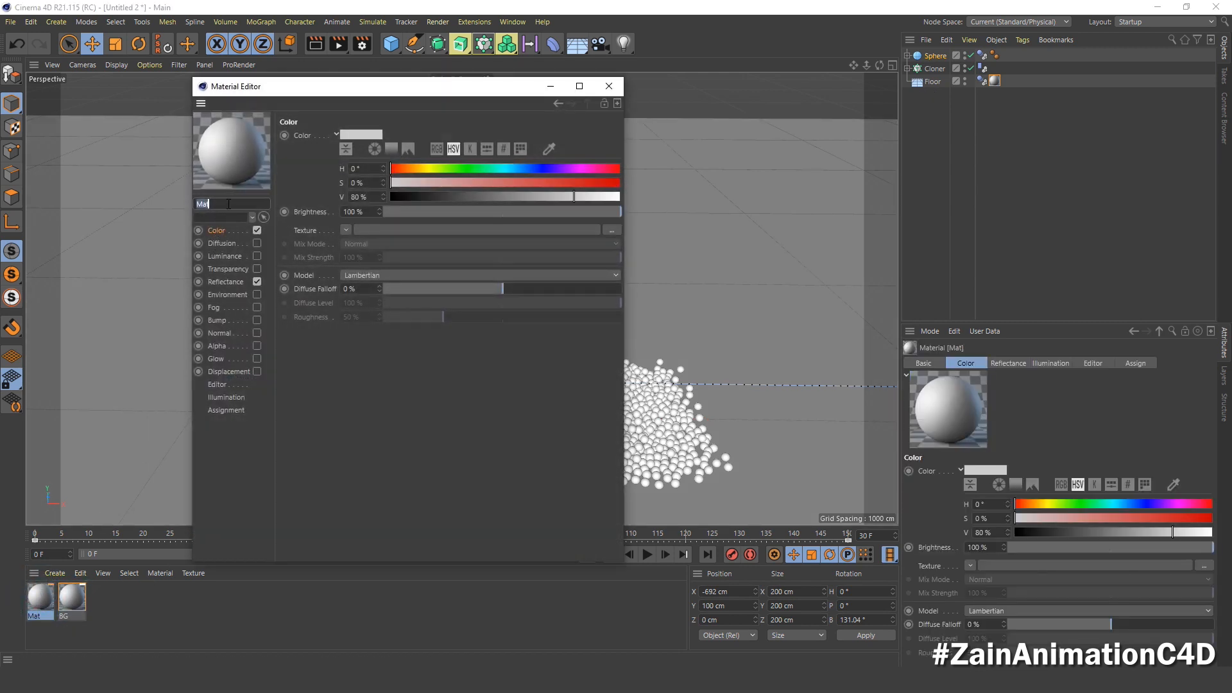
type("Rotate Sphere")
key("Return")
left_click(345, 230)
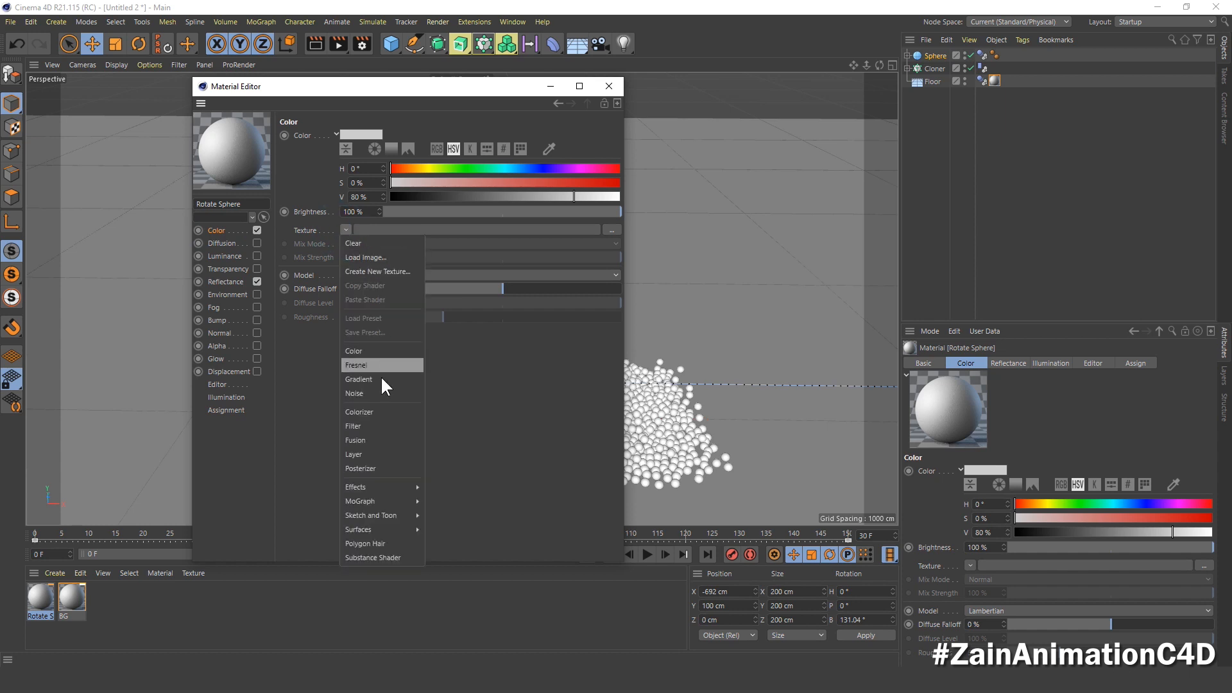
mouse_move(377, 529)
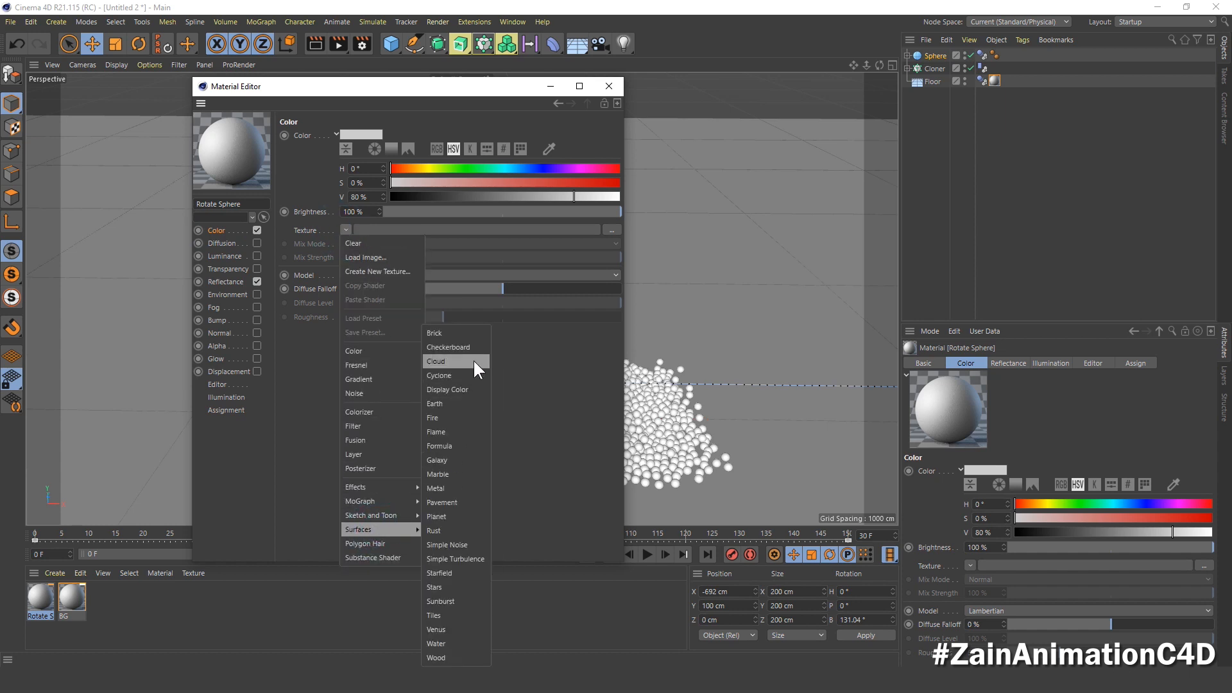
left_click(483, 345)
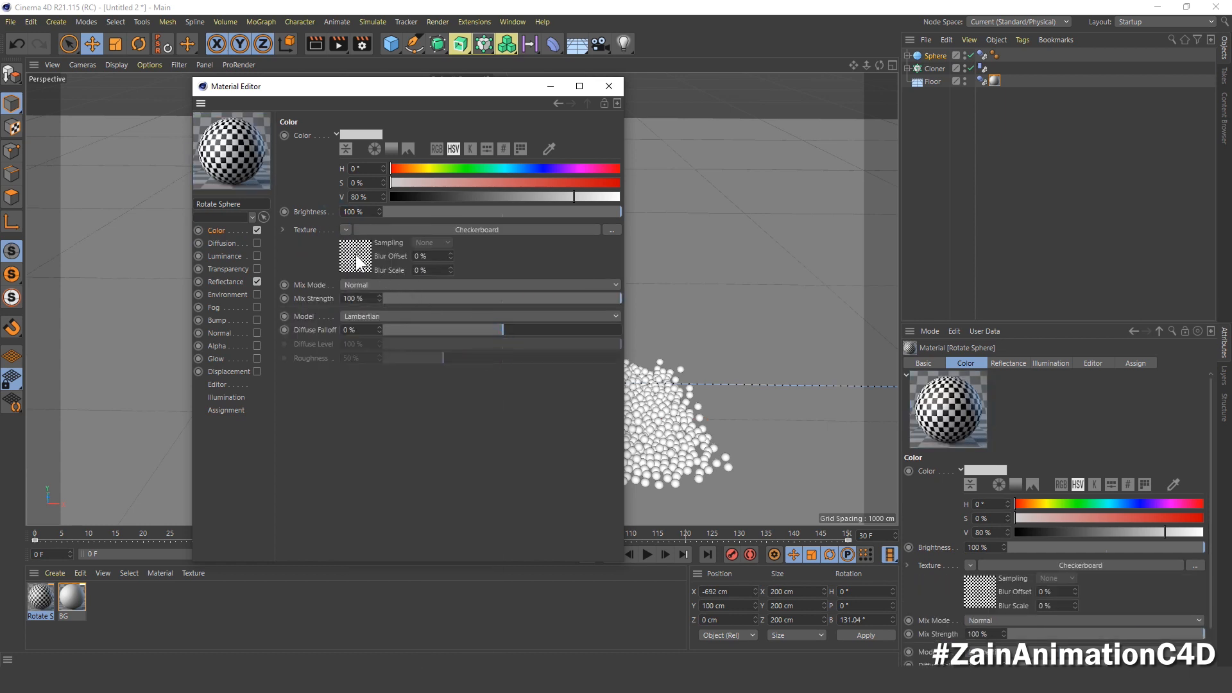
Step: Set the Rotate Sphere material's Checkerboard shader to U Frequency 0 and V Frequency 2.5
left_click(357, 260)
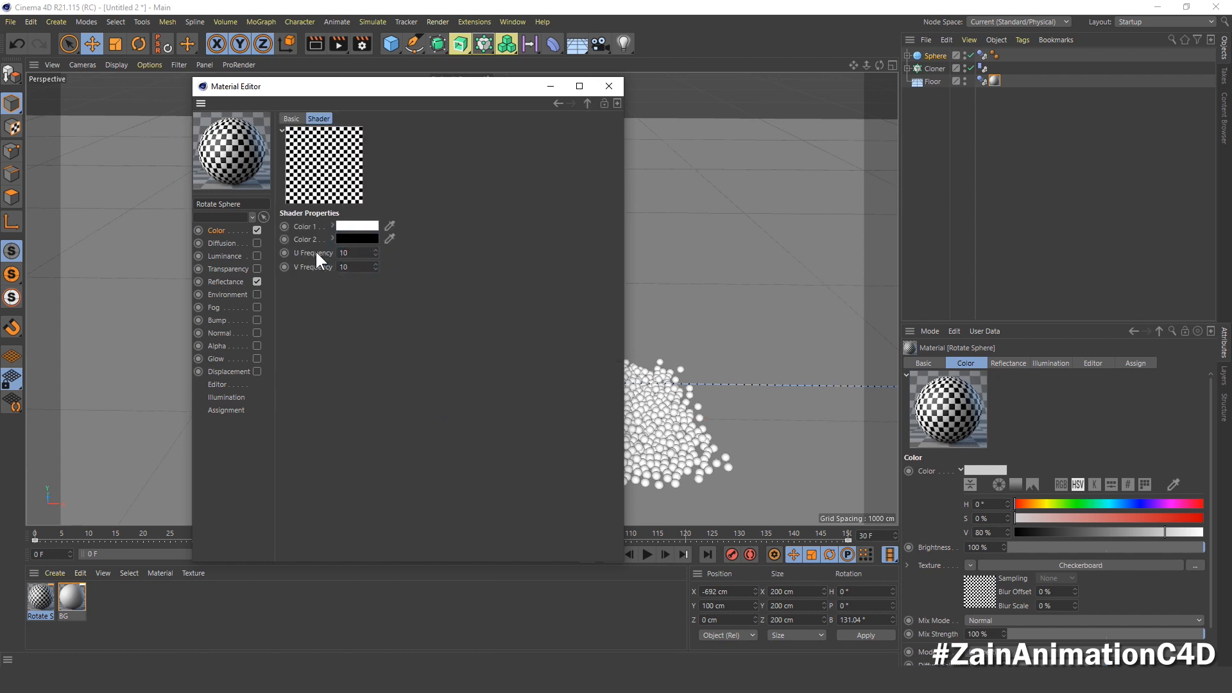
left_click_drag(362, 250, 326, 252)
type("0")
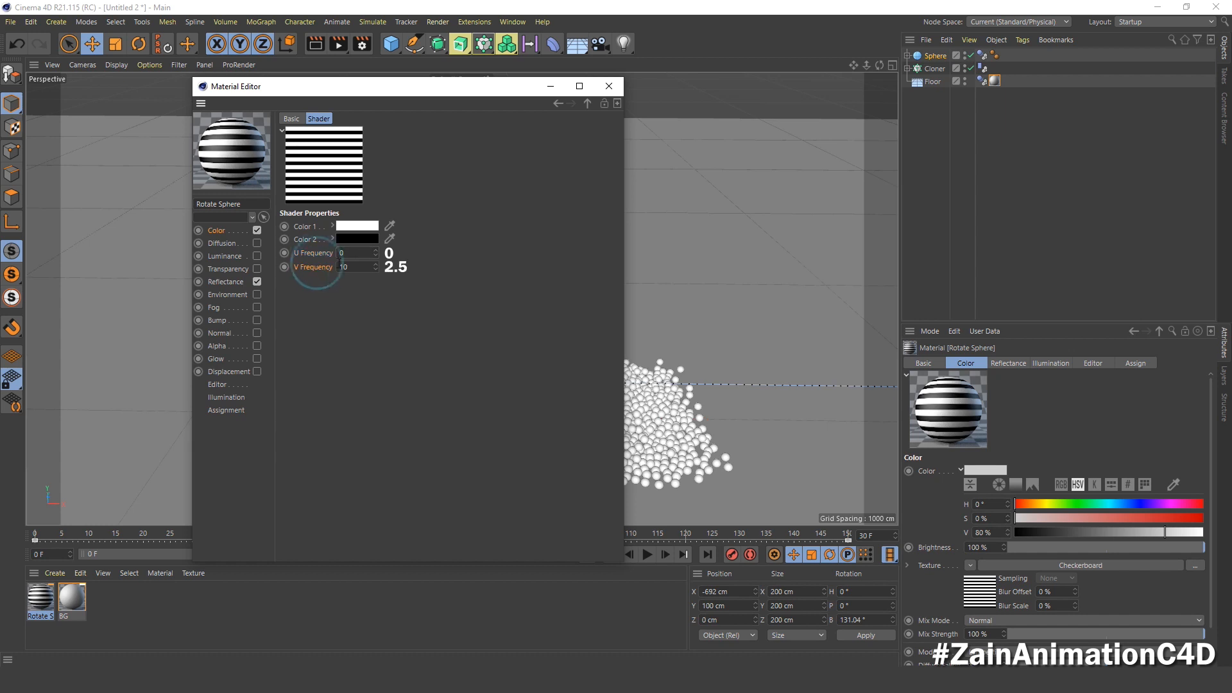
left_click(351, 265)
type("2.5")
key("Return")
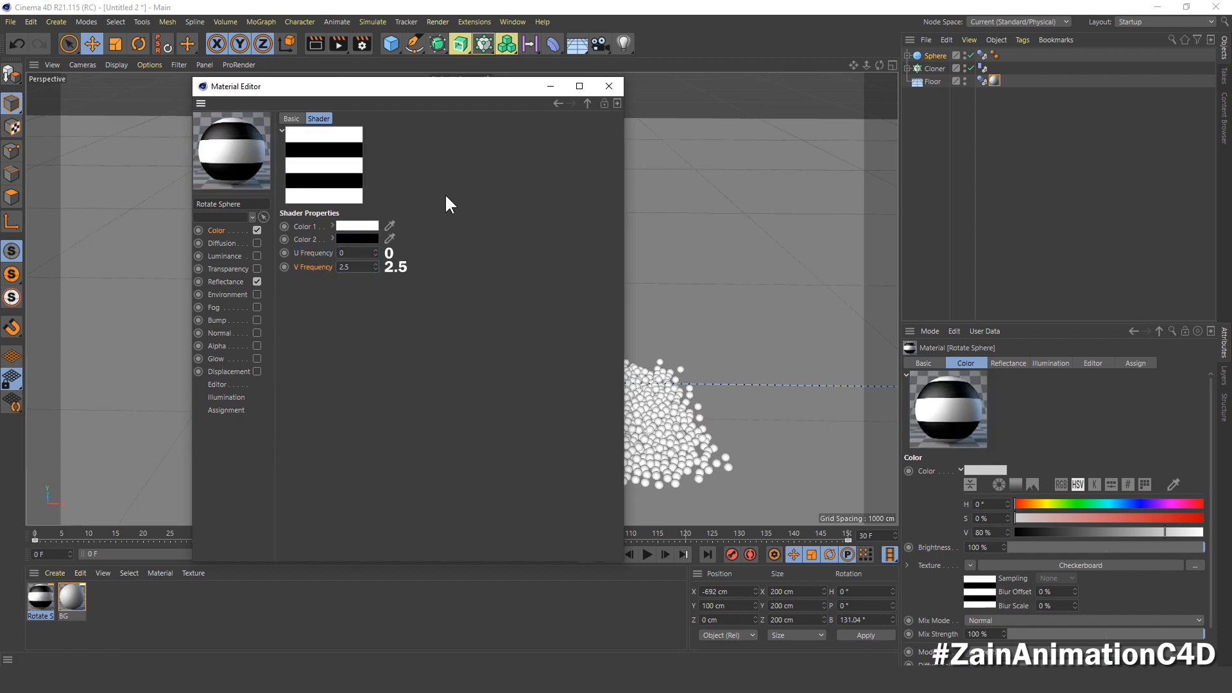
Step: Disable the Rotate Sphere material's Color channel, enable Luminance, and reuse the Checkerboard texture with its striped frequencies there
left_click(217, 230)
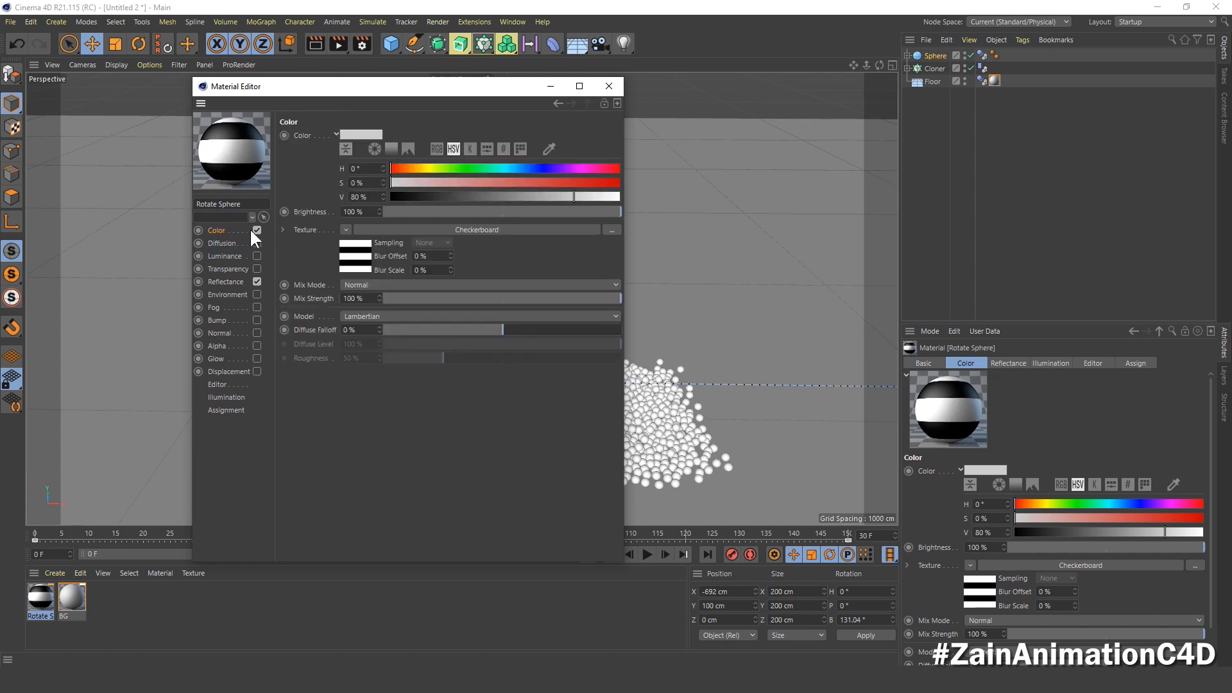
left_click(257, 230)
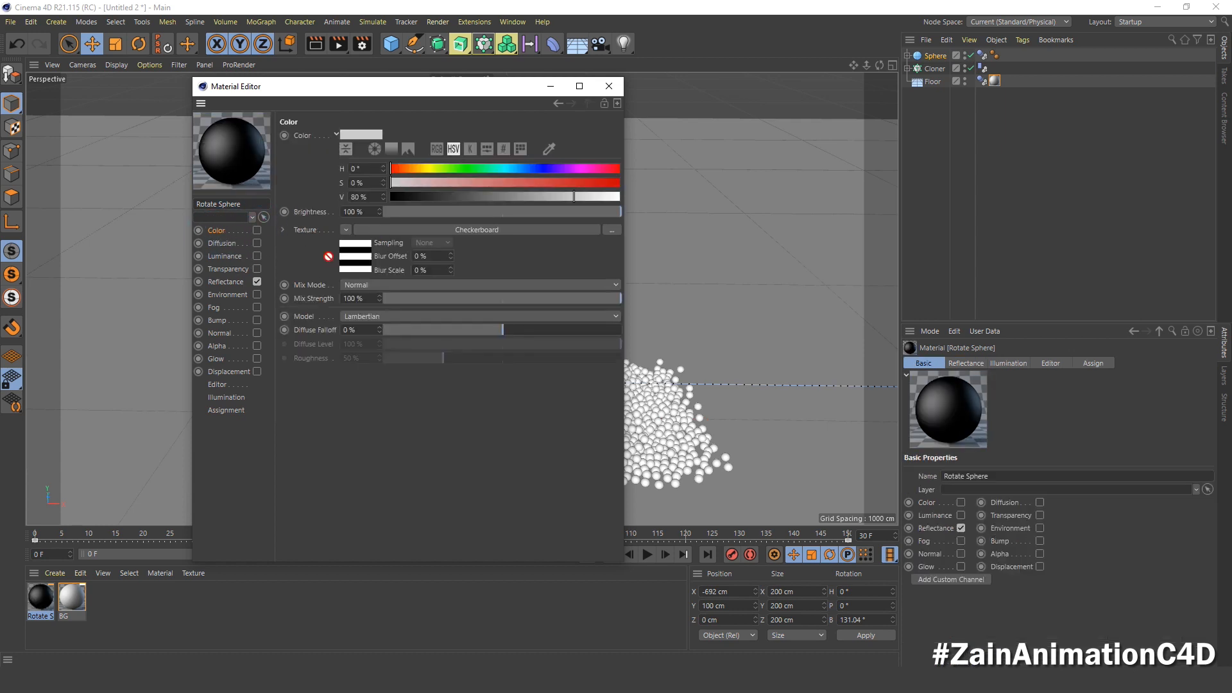
left_click(226, 257)
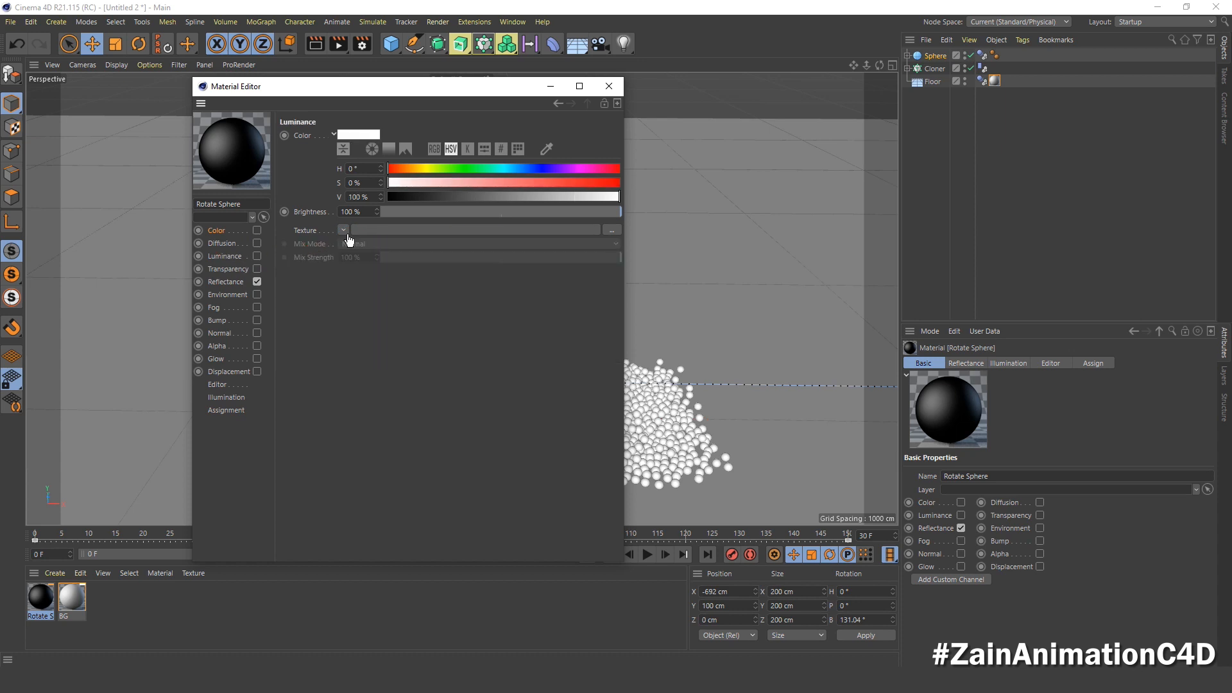
left_click_drag(348, 236, 348, 235)
left_click(257, 254)
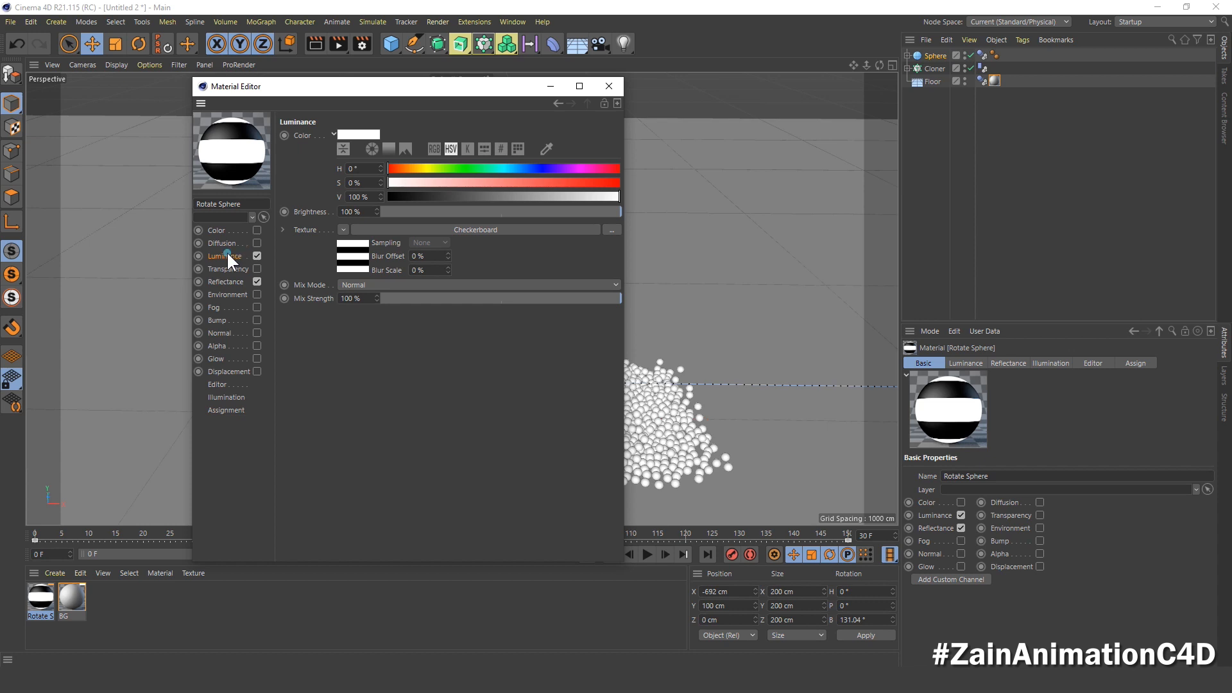
left_click(352, 257)
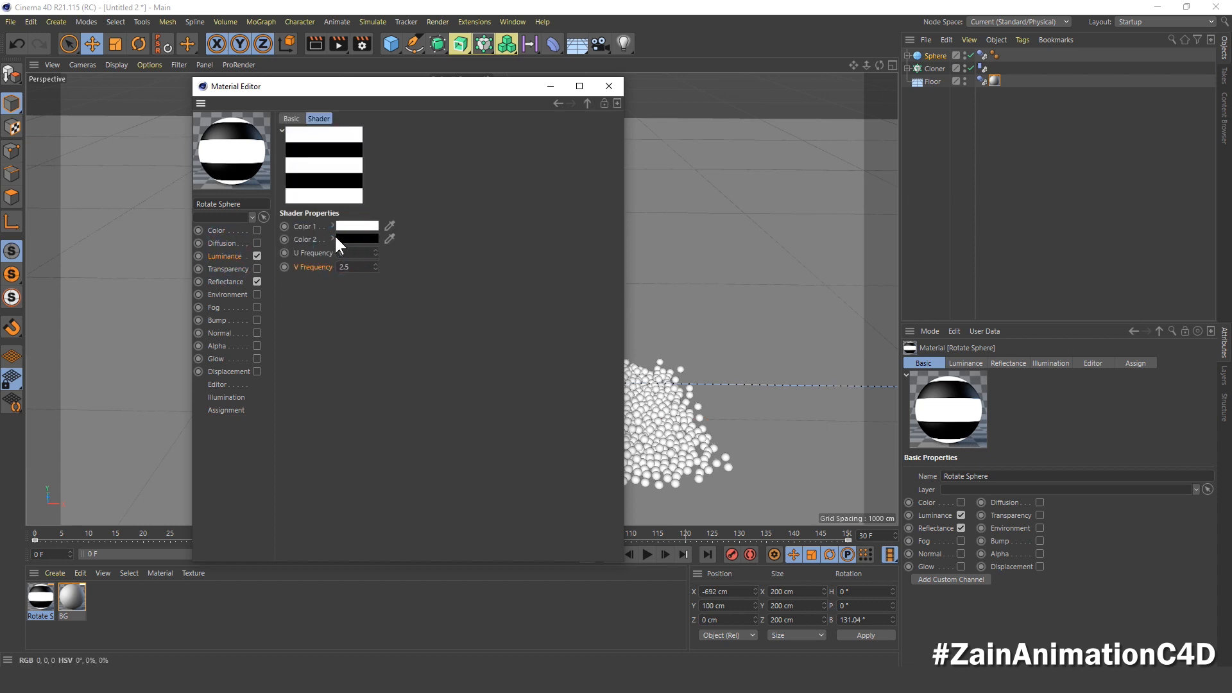
left_click(352, 253)
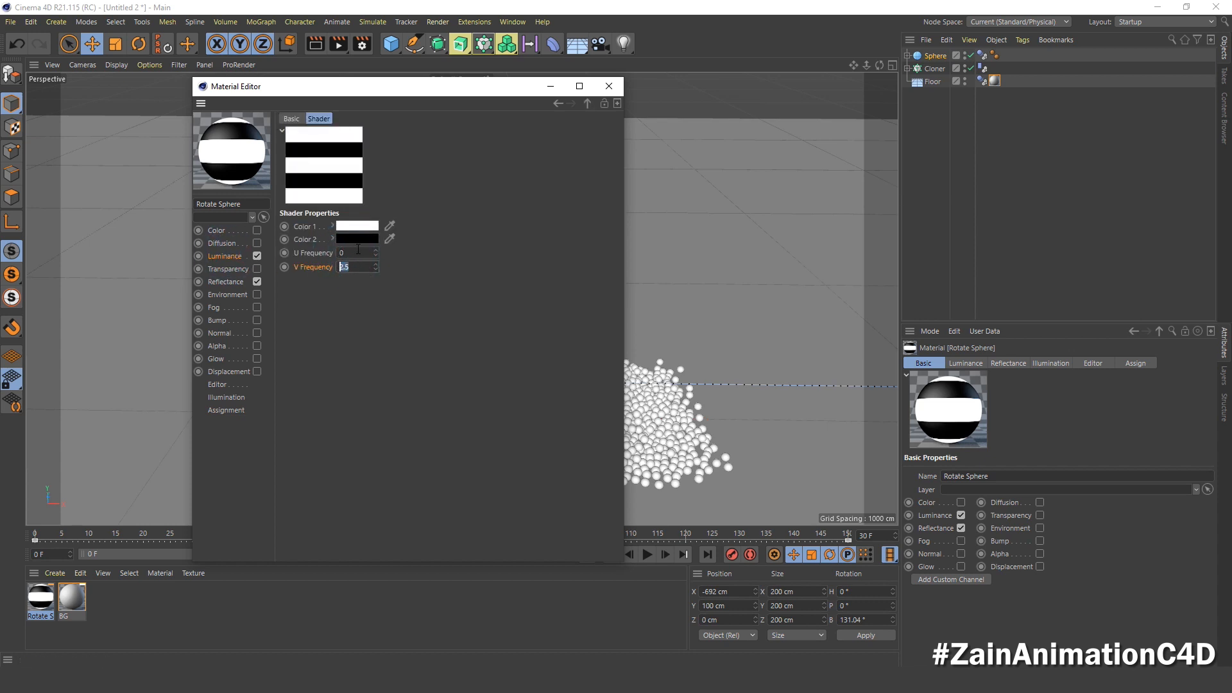
left_click(226, 256)
Step: Enable Glow on the Rotate Sphere material with Inner Strength 100% and Outer Strength 100%, and close the material editor
left_click(217, 359)
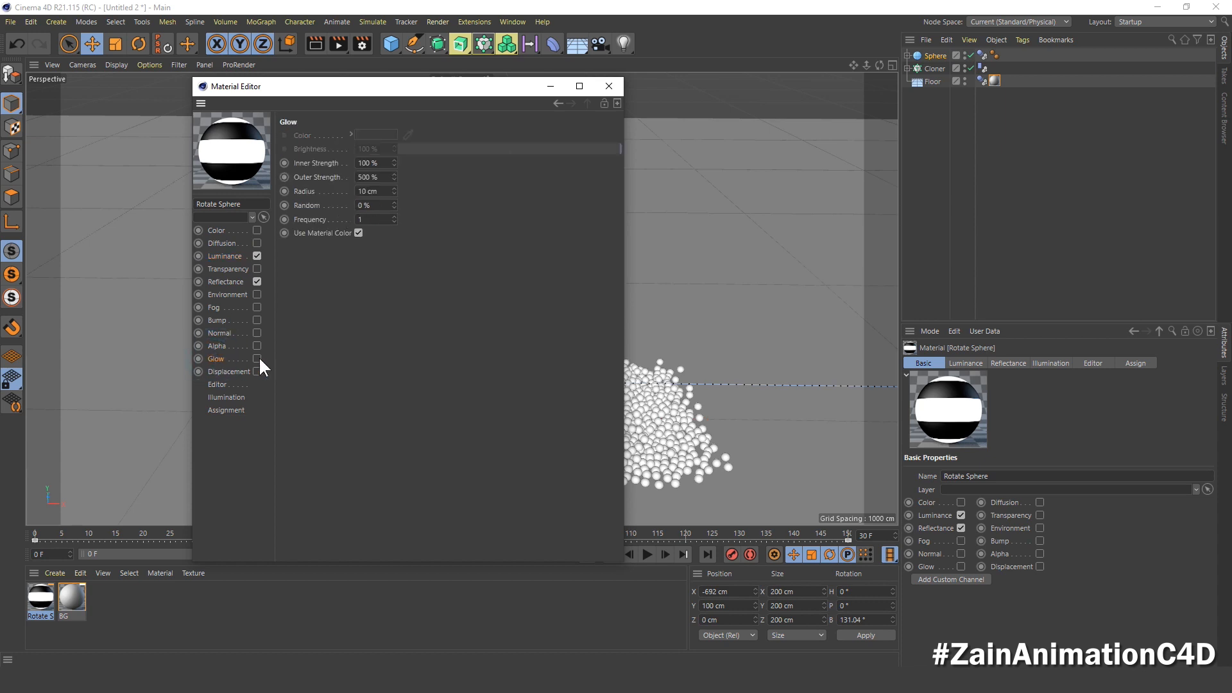
left_click(258, 359)
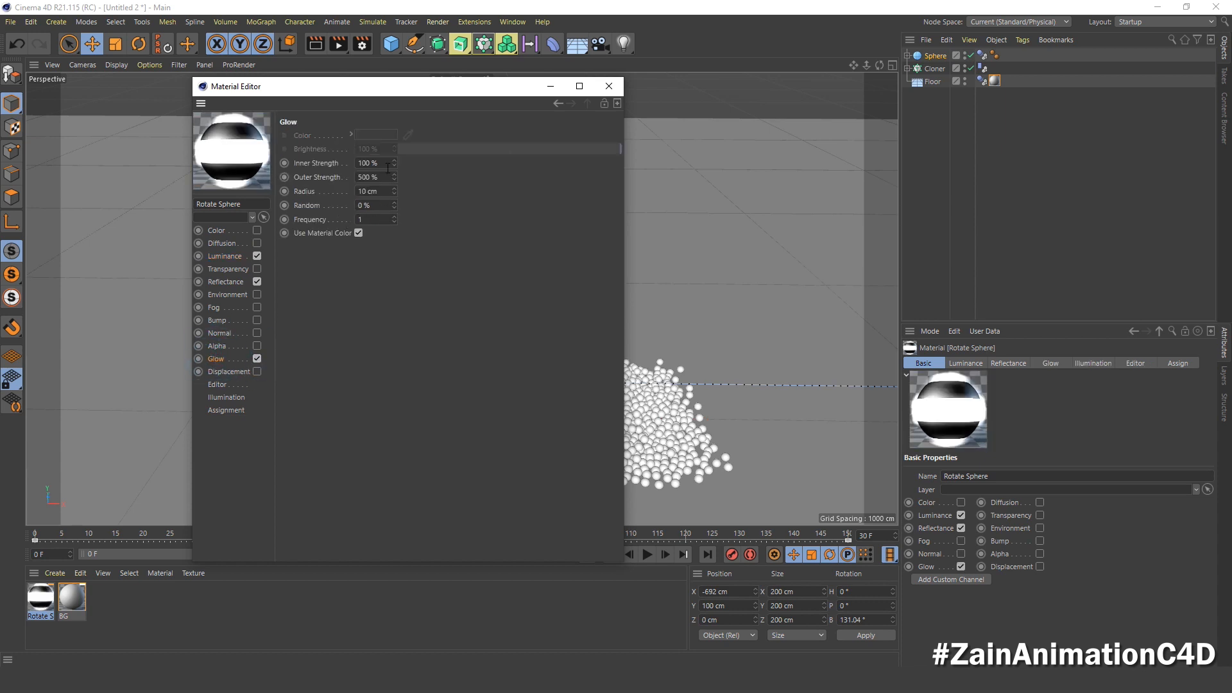
left_click_drag(384, 161, 323, 167)
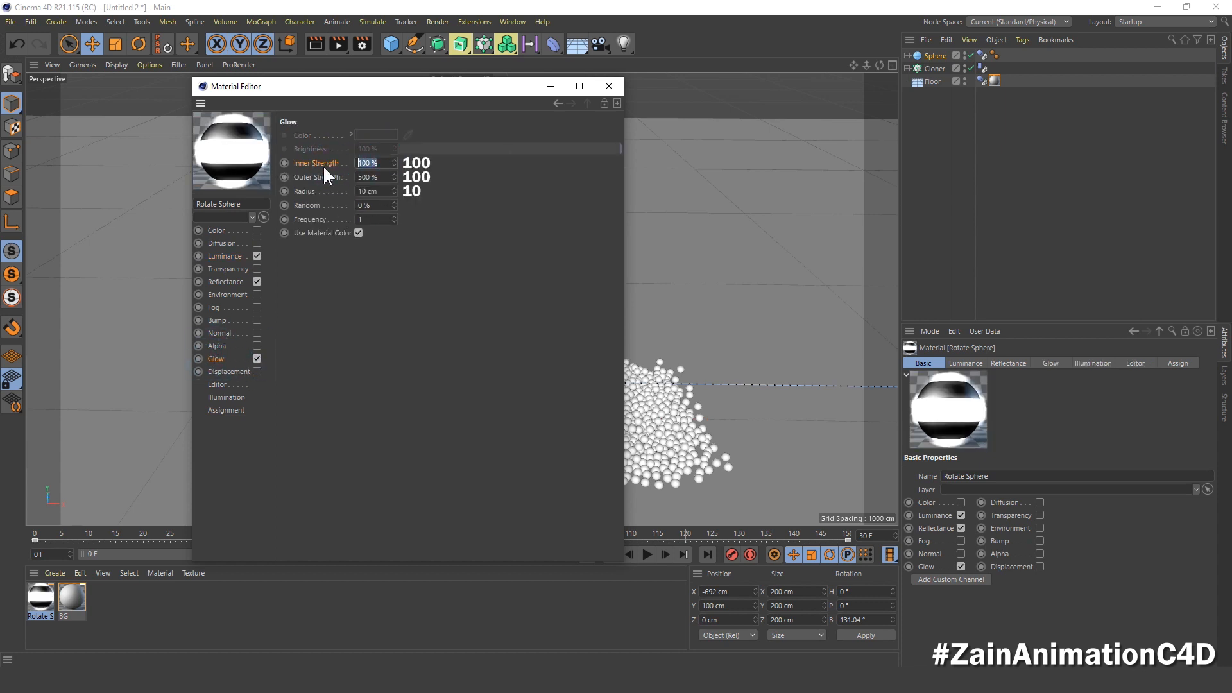
type("100")
left_click_drag(381, 178, 343, 183)
type("100")
key("Return")
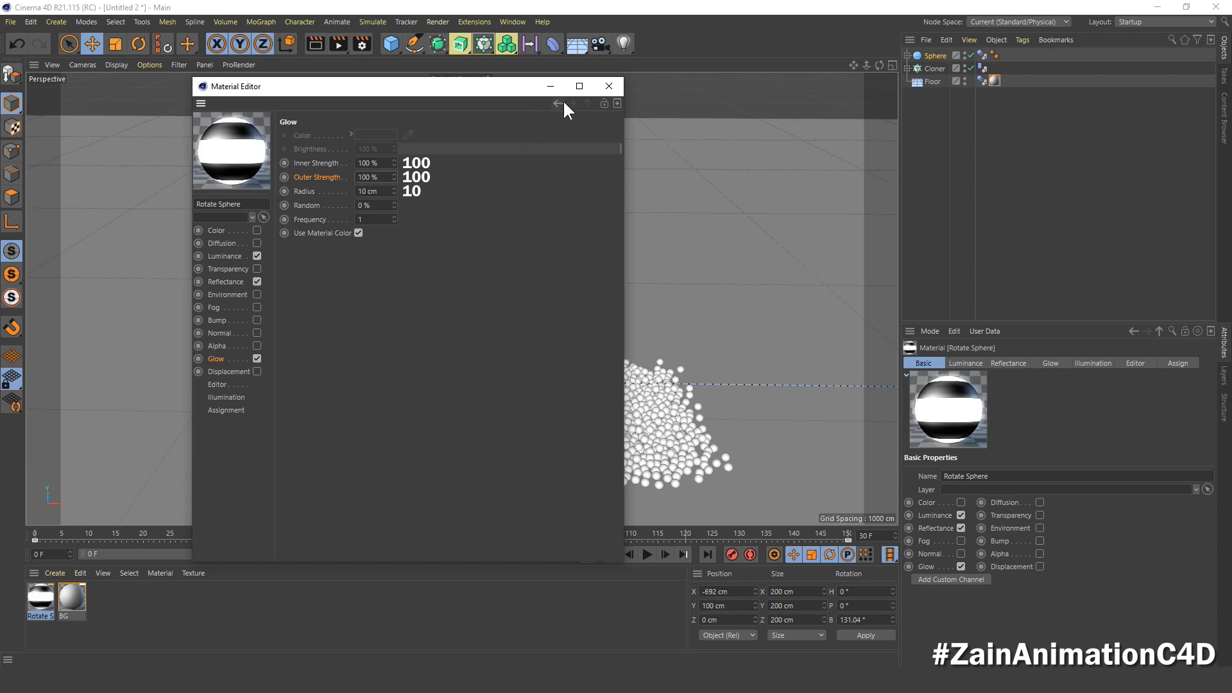
left_click(608, 87)
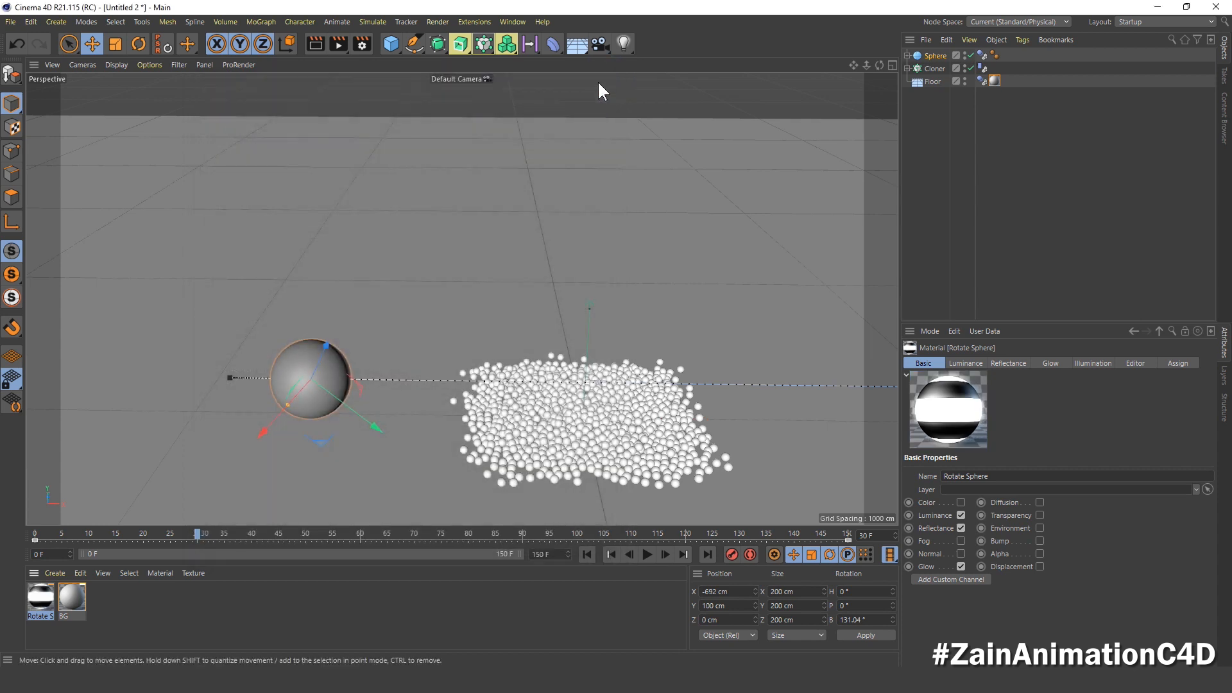
Step: Apply the Rotate Sphere material to the large sphere and return the timeline to frame 0
left_click_drag(126, 528, 923, 54)
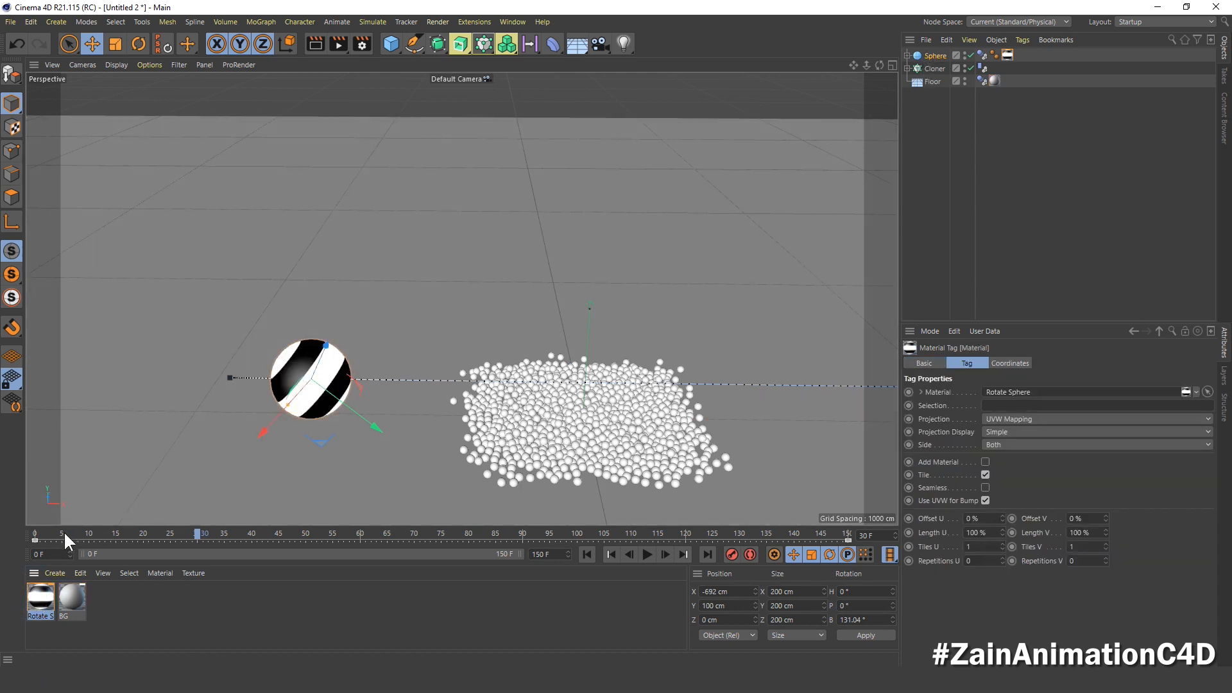
left_click(37, 533)
left_click_drag(78, 533, 2, 582)
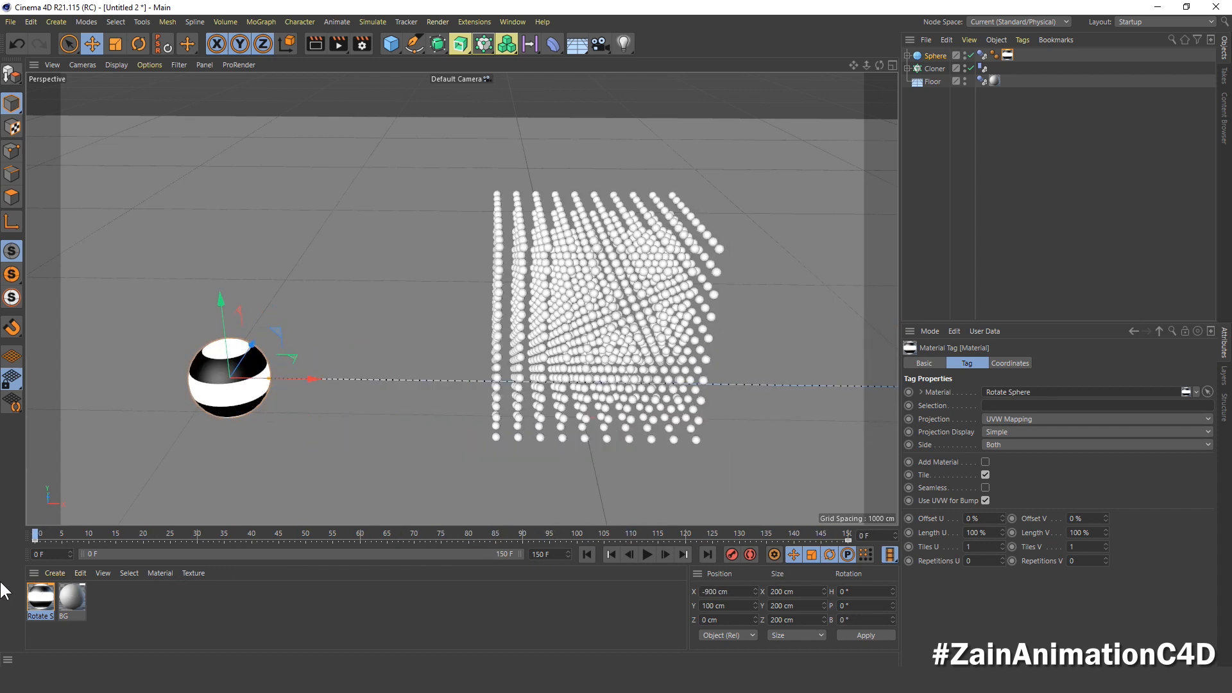
Step: Create a new material named Cloner Sphere
double_click(116, 610)
double_click(41, 597)
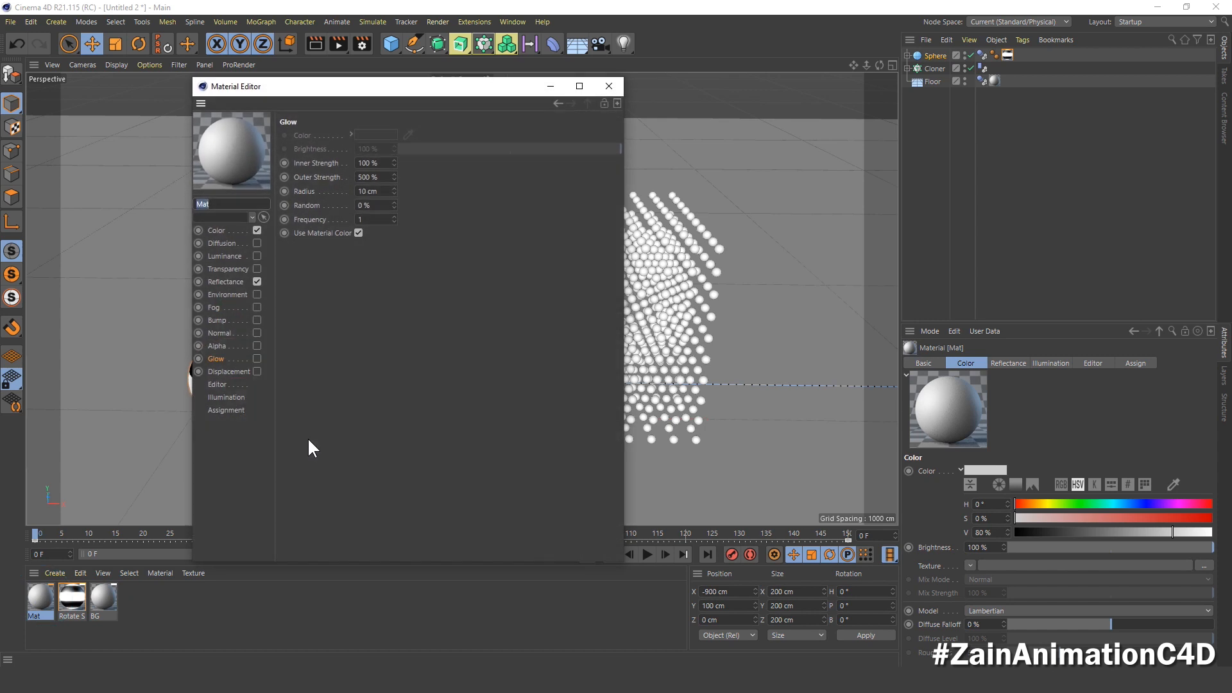
type("Cloner Sphere")
key("Return")
Step: Replace the Cloner Sphere material's Color channel with Luminance, using a Checkerboard surface shader as the Luminance texture
left_click(222, 230)
left_click(257, 230)
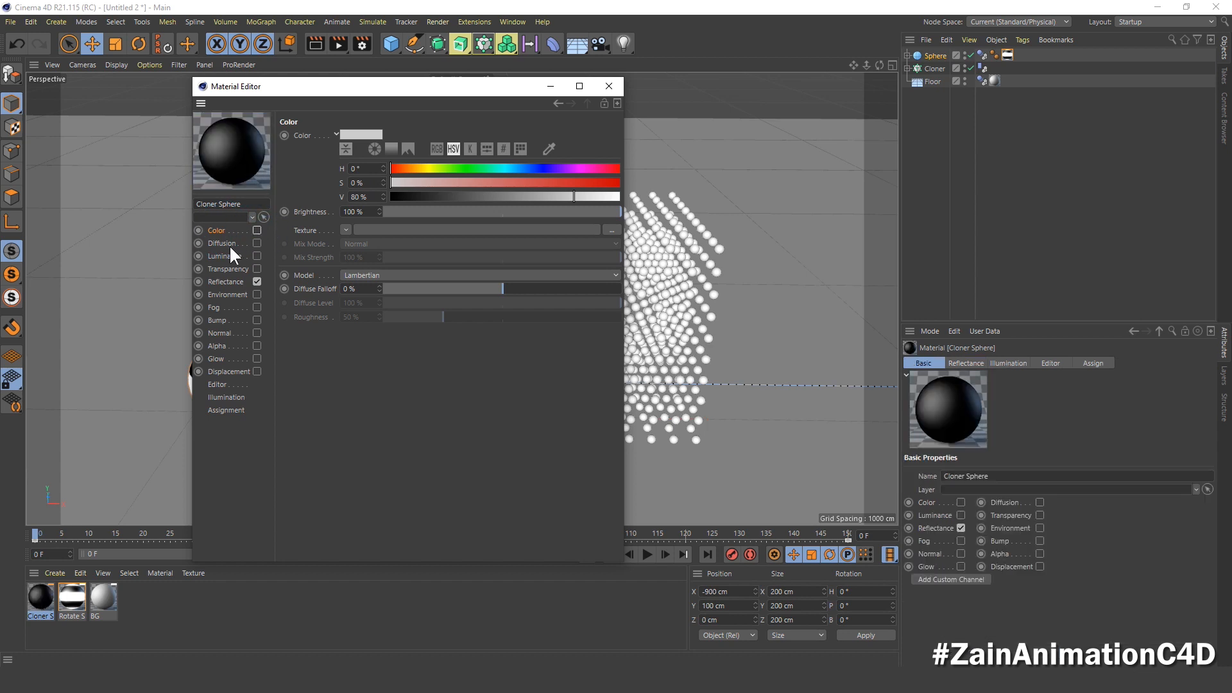
left_click(226, 255)
left_click(257, 255)
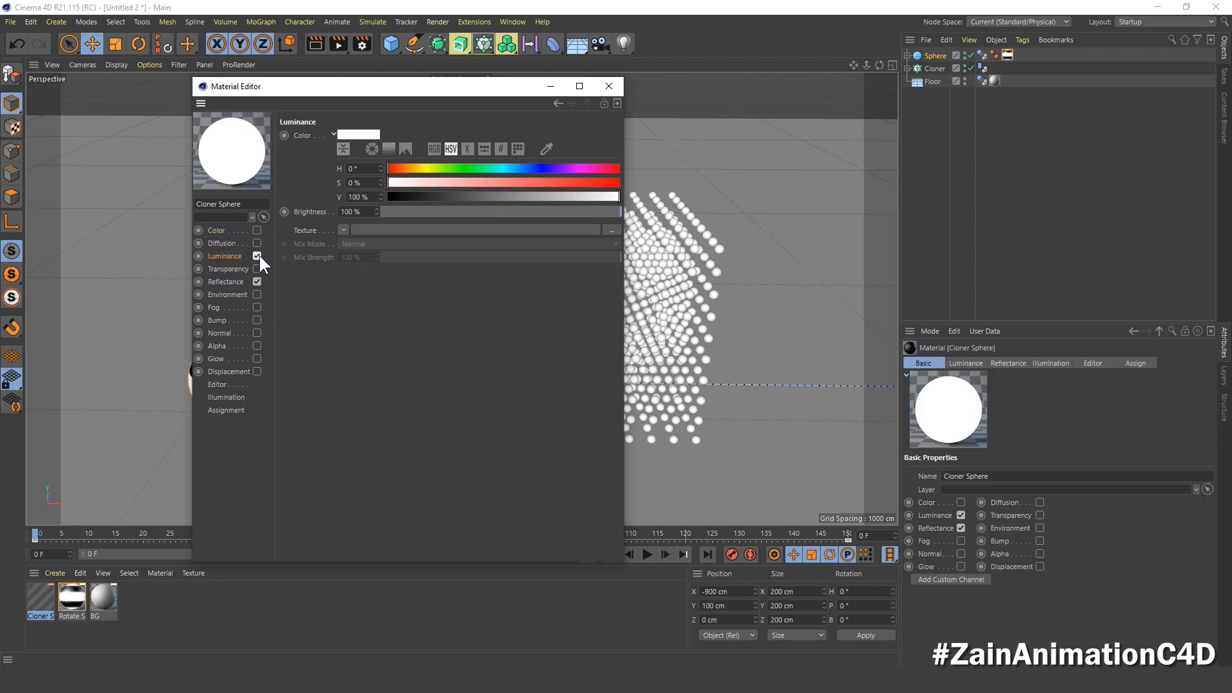
left_click(343, 231)
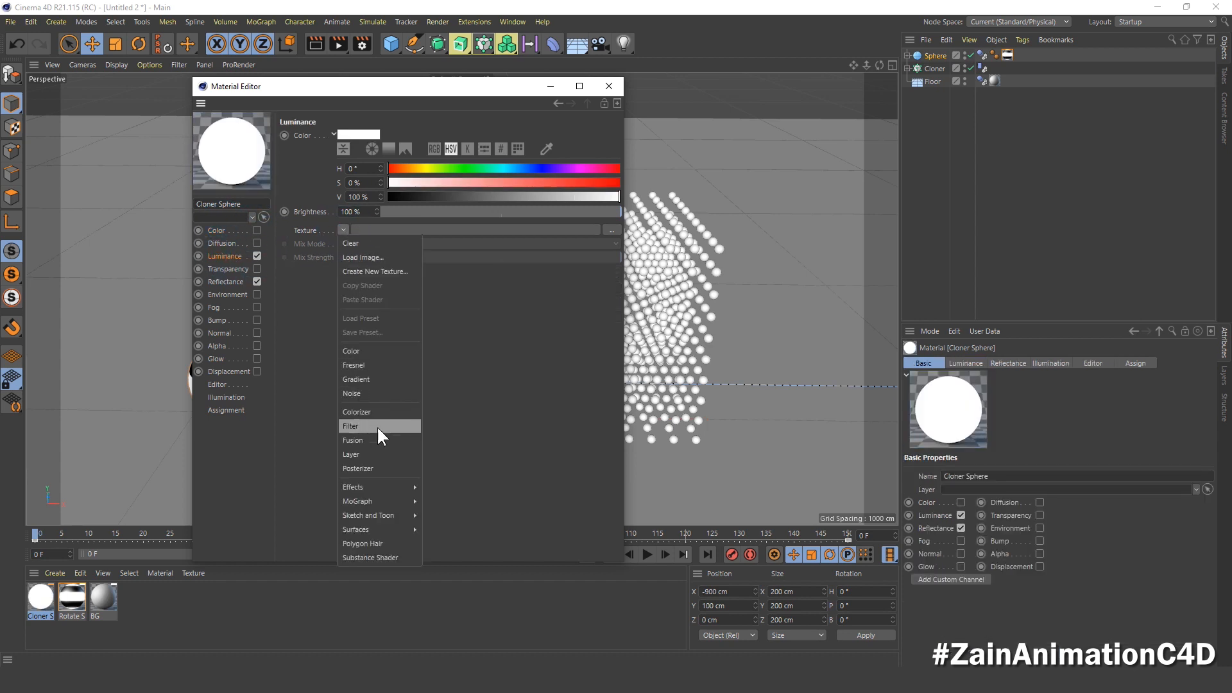
mouse_move(397, 530)
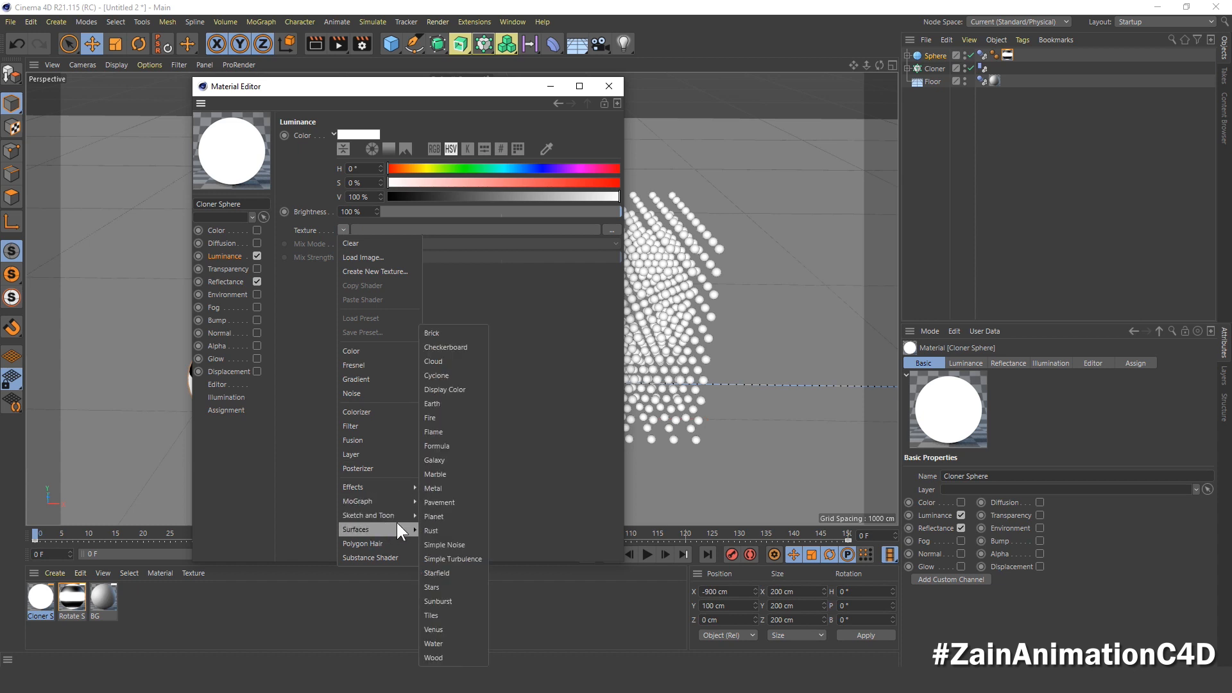
left_click(459, 351)
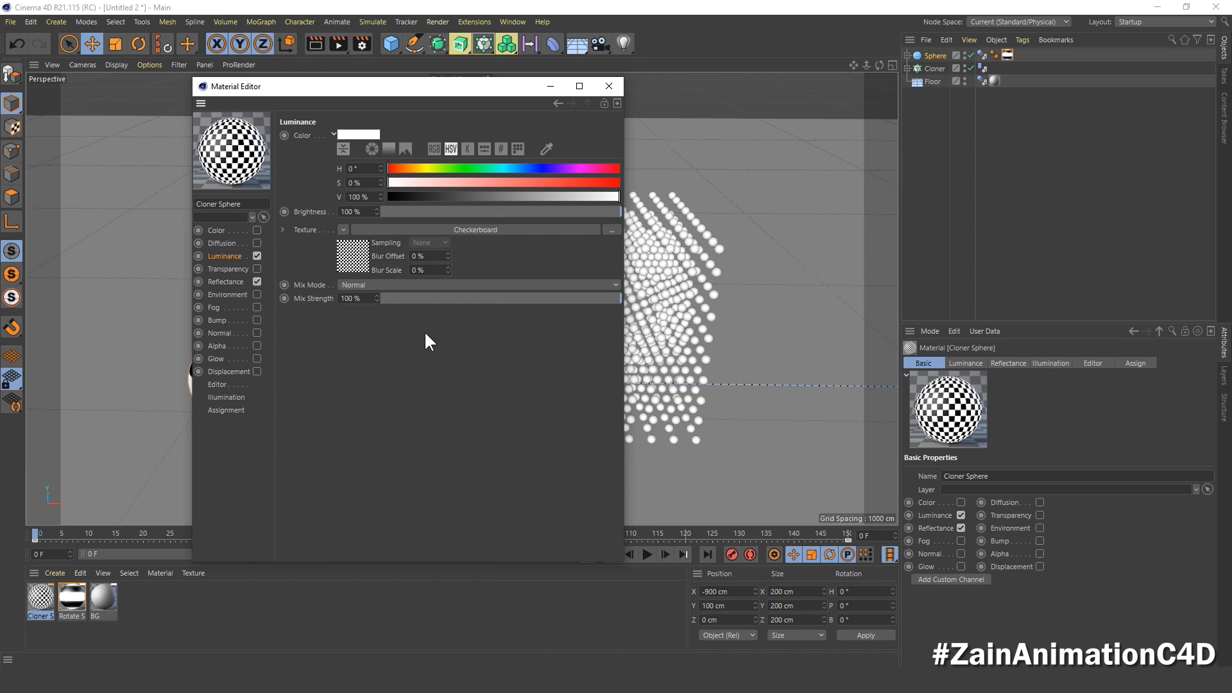
Step: Set the Checkerboard shader's U Frequency and V Frequency to 0 in the Cloner Sphere material
left_click(349, 253)
left_click_drag(351, 253, 308, 272)
type("0")
key("Return")
type("0")
key("Return")
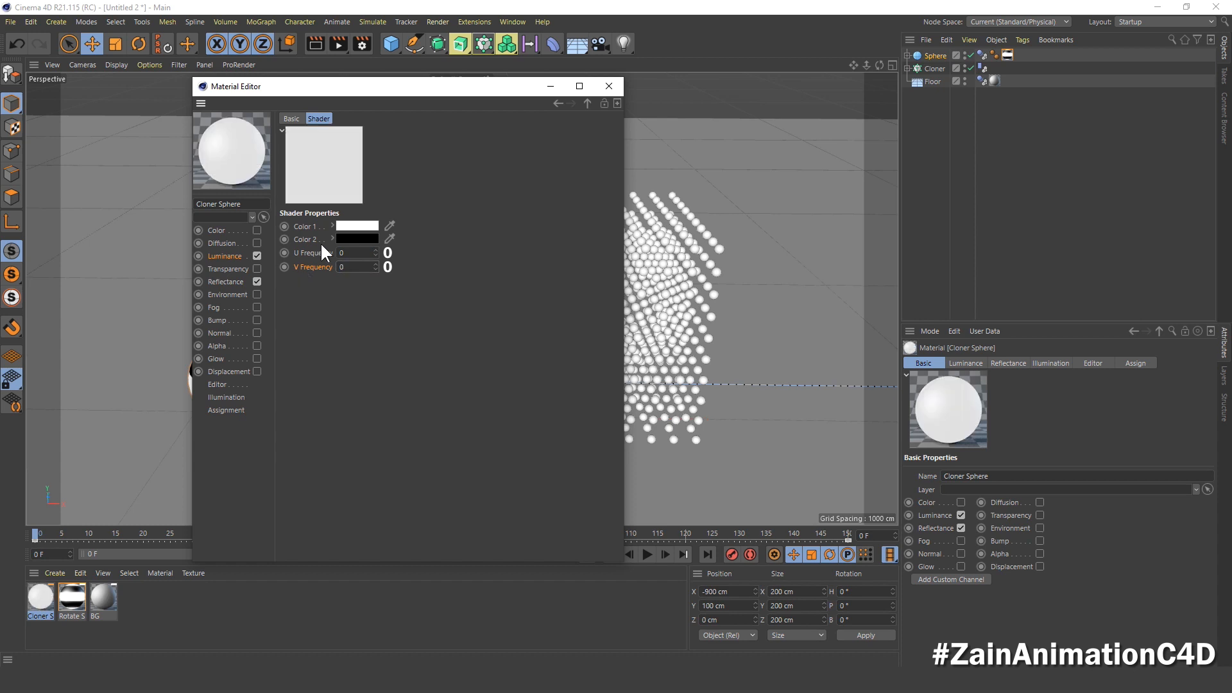
Step: Go to frame 30 and record a V Frequency keyframe at 0 for the Cloner Sphere's Checkerboard shader
left_click_drag(362, 92, 863, 82)
left_click_drag(522, 273, 348, 379, "alt")
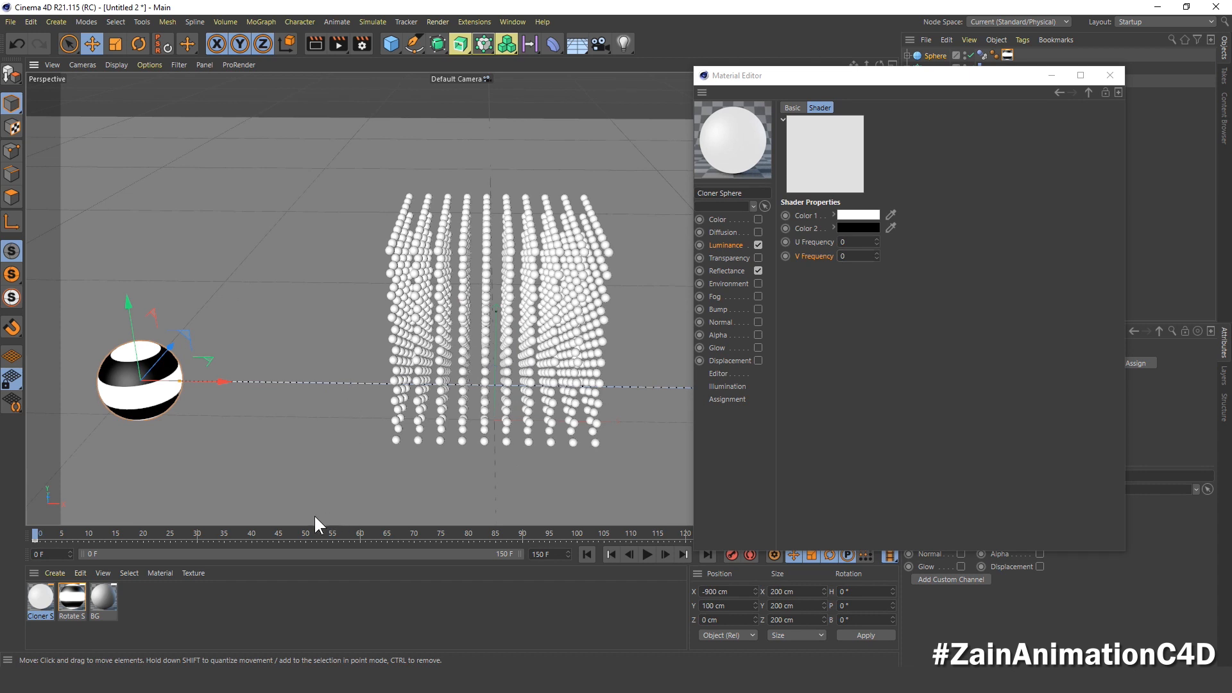
left_click(191, 532)
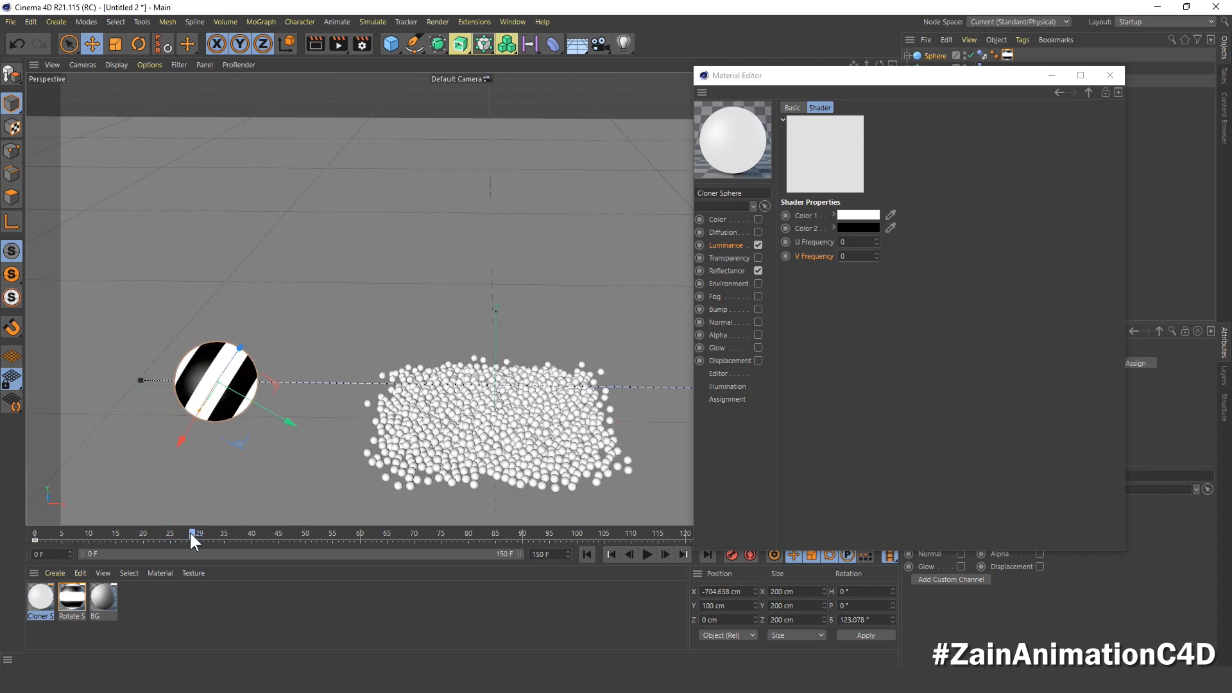
left_click(195, 533)
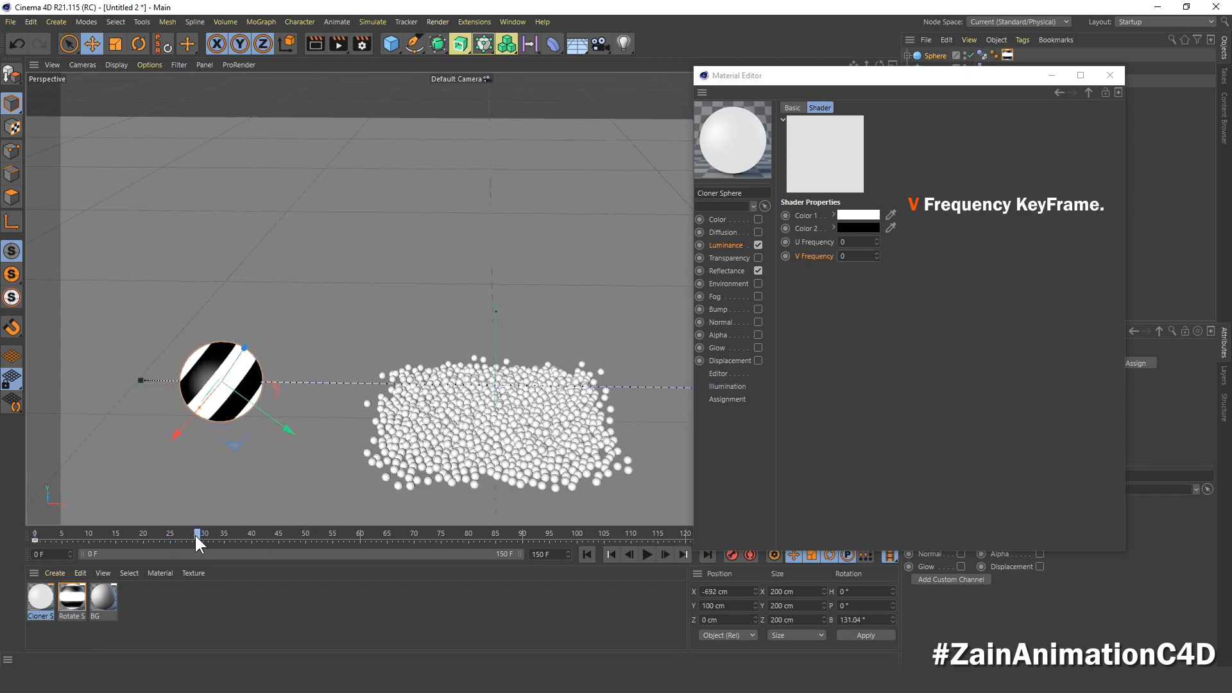
left_click(808, 253)
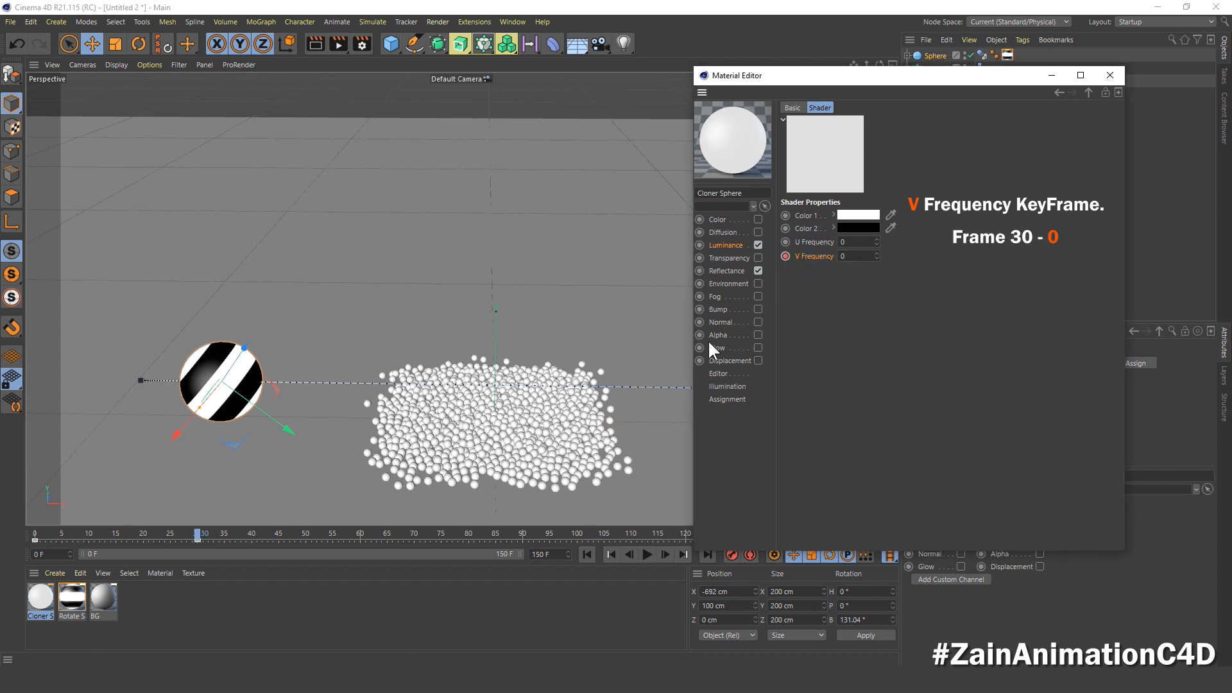
Step: Set the Checkerboard's V Frequency to 2.5 at frame 80, keyframe it, and scrub back through the animation
left_click(468, 535)
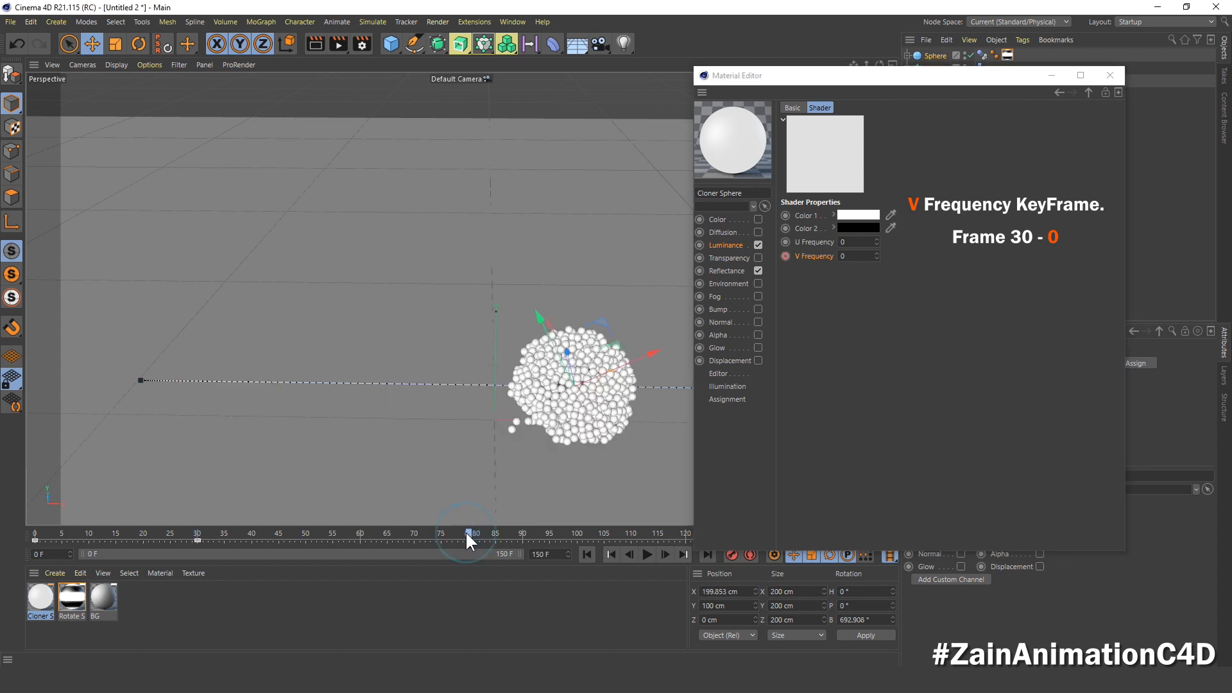
left_click(860, 256)
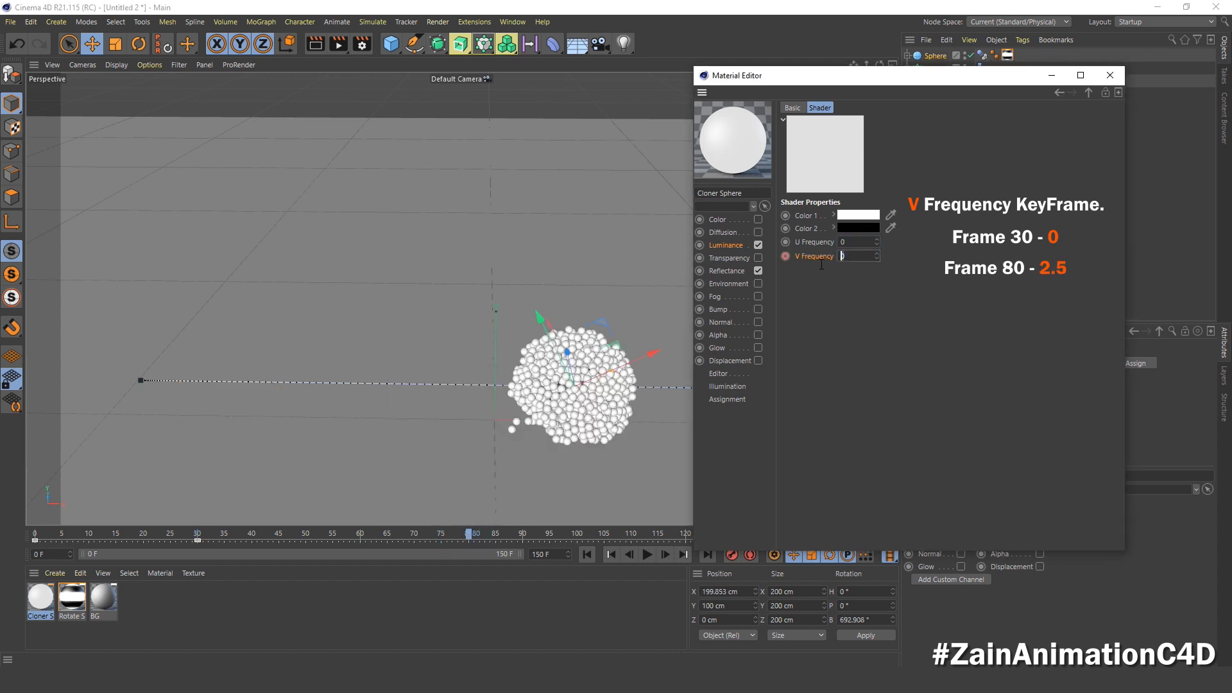
type("2.5")
key("Return")
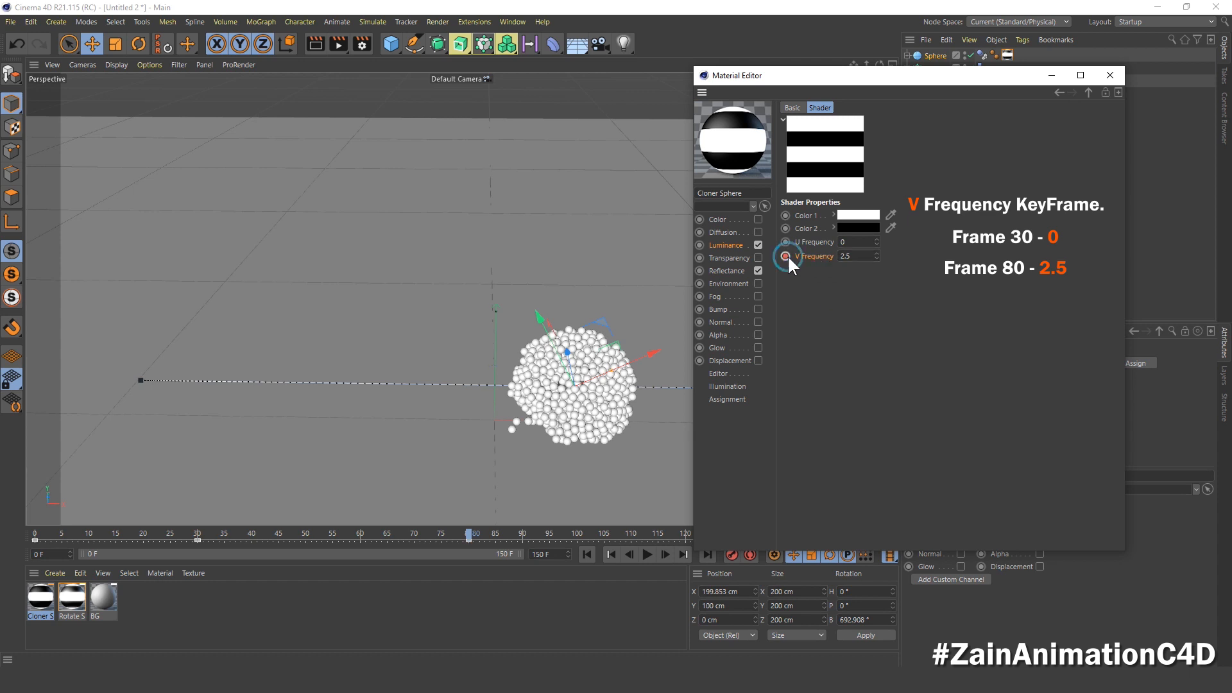
left_click_drag(467, 532, 303, 542)
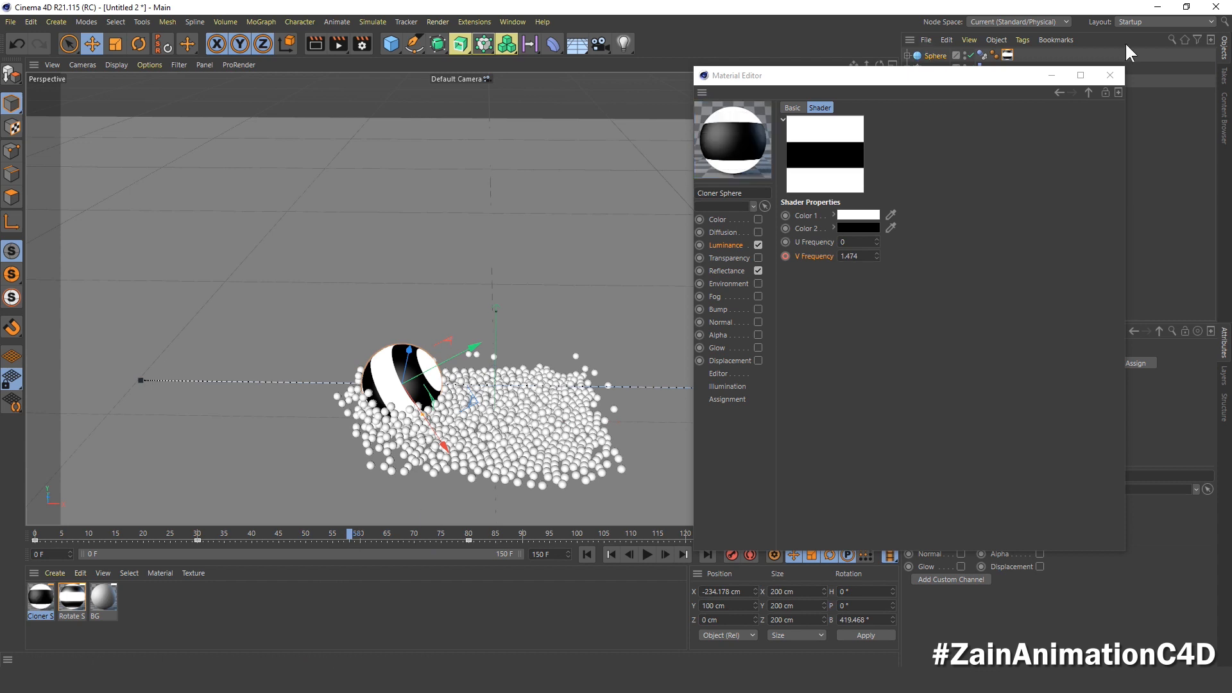
Step: Apply the Cloner Sphere material to the Cloner object and preview it between frames 30 and 80
left_click_drag(952, 76, 933, 198)
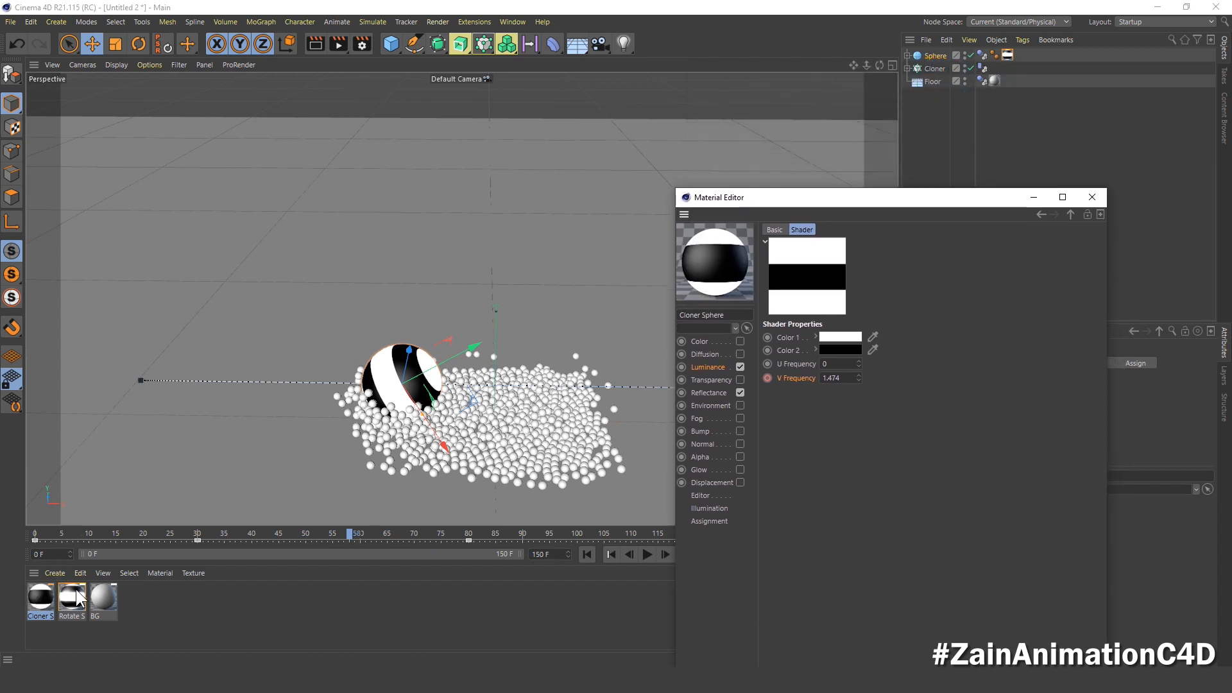
left_click(41, 599)
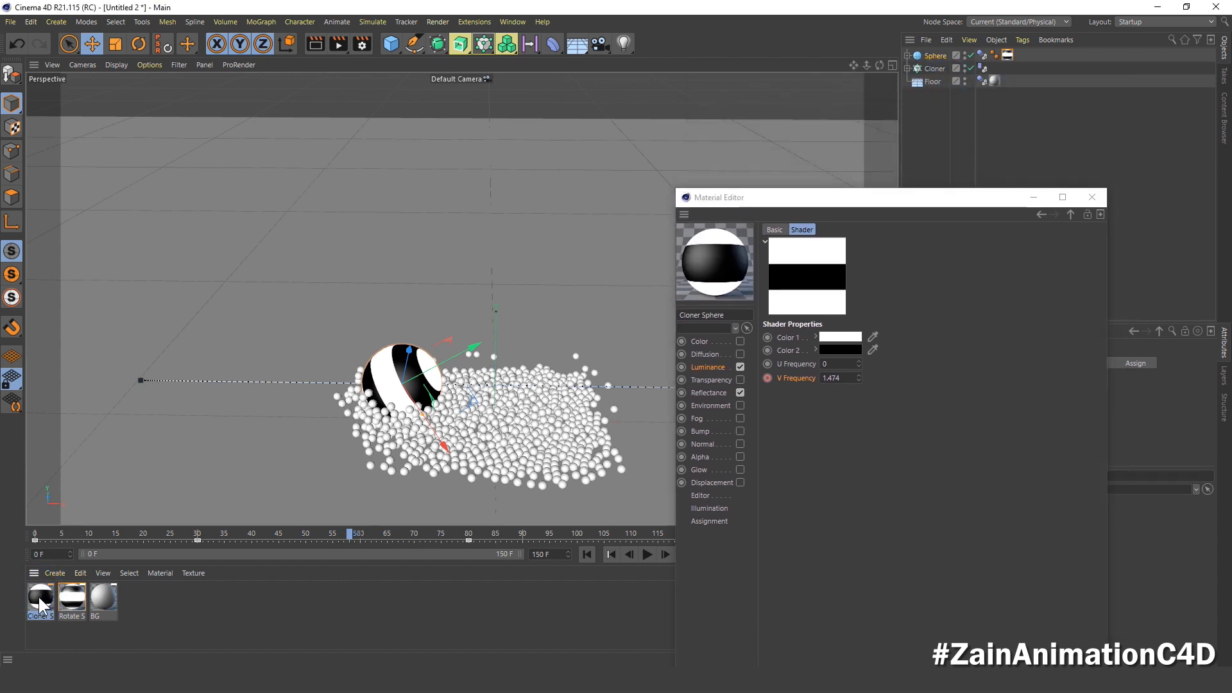
left_click_drag(40, 598, 936, 69)
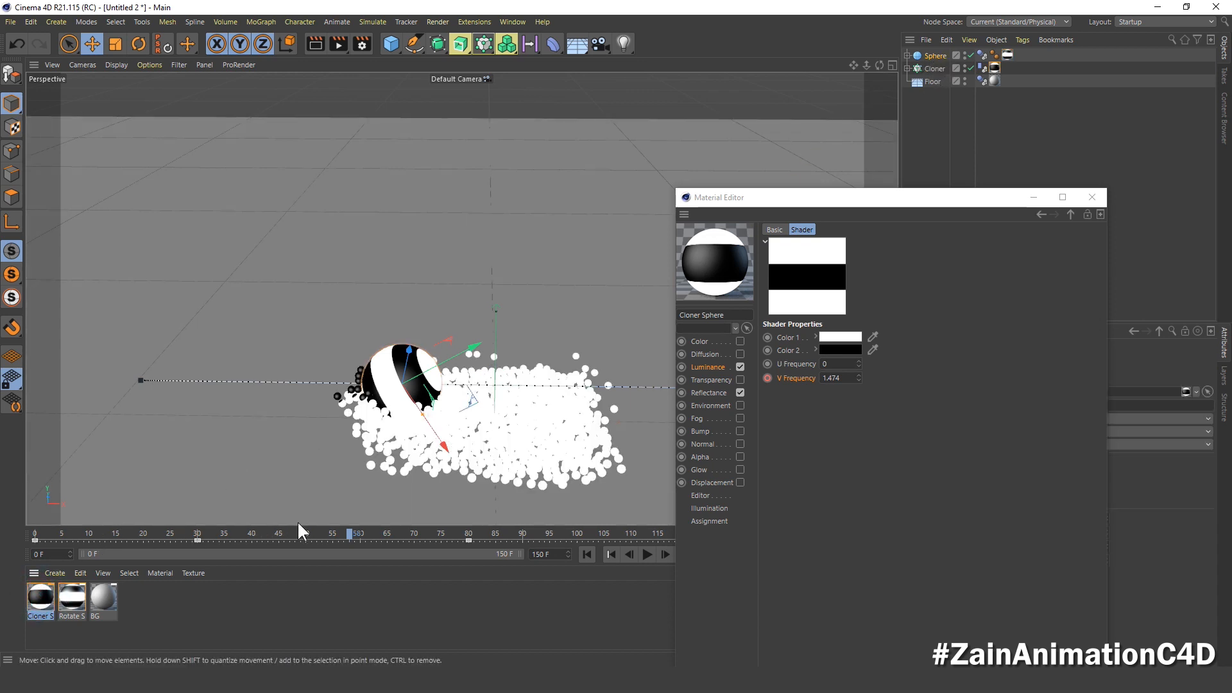
left_click_drag(192, 537, 457, 546)
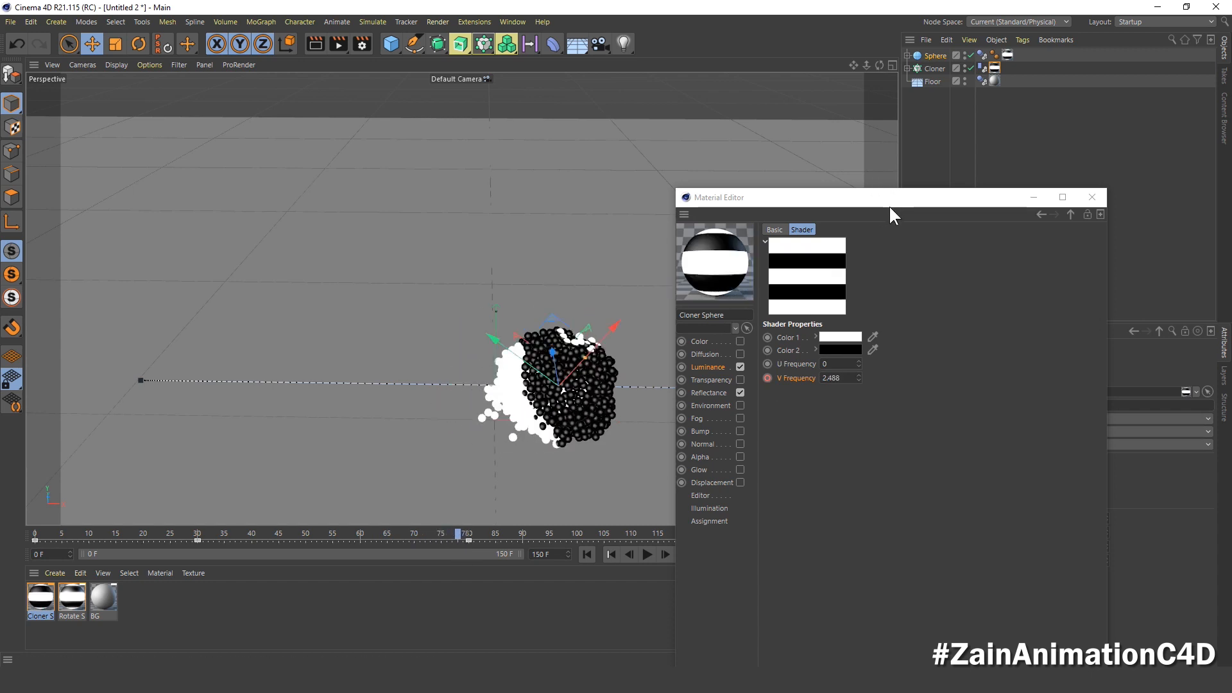
Step: Transfer the Cloner Sphere material tag from the Cloner to its child Sphere and preview the animated stripes on the clones
left_click_drag(889, 205, 704, 236)
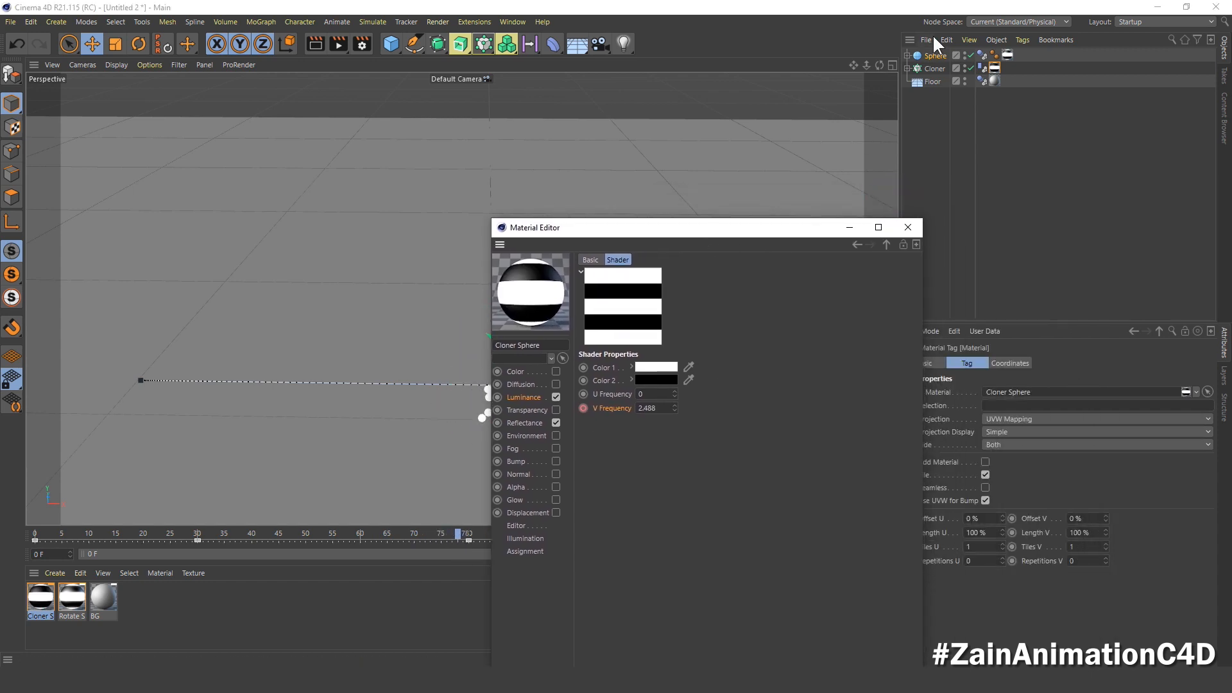
left_click(905, 67)
mouse_move(802, 228)
left_mouse_down()
mouse_move(1012, 258)
mouse_move(1063, 233)
left_mouse_up()
left_click_drag(999, 65, 989, 81)
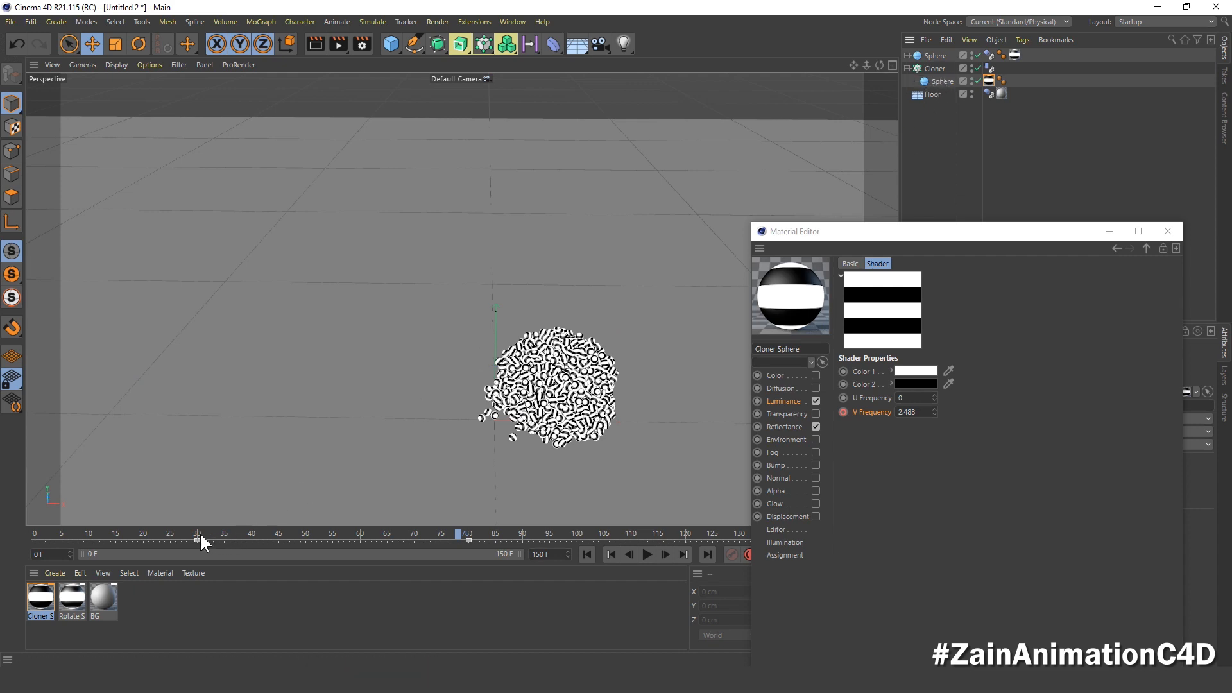
left_click_drag(201, 536, 463, 559)
scroll(578, 407, "up", 5)
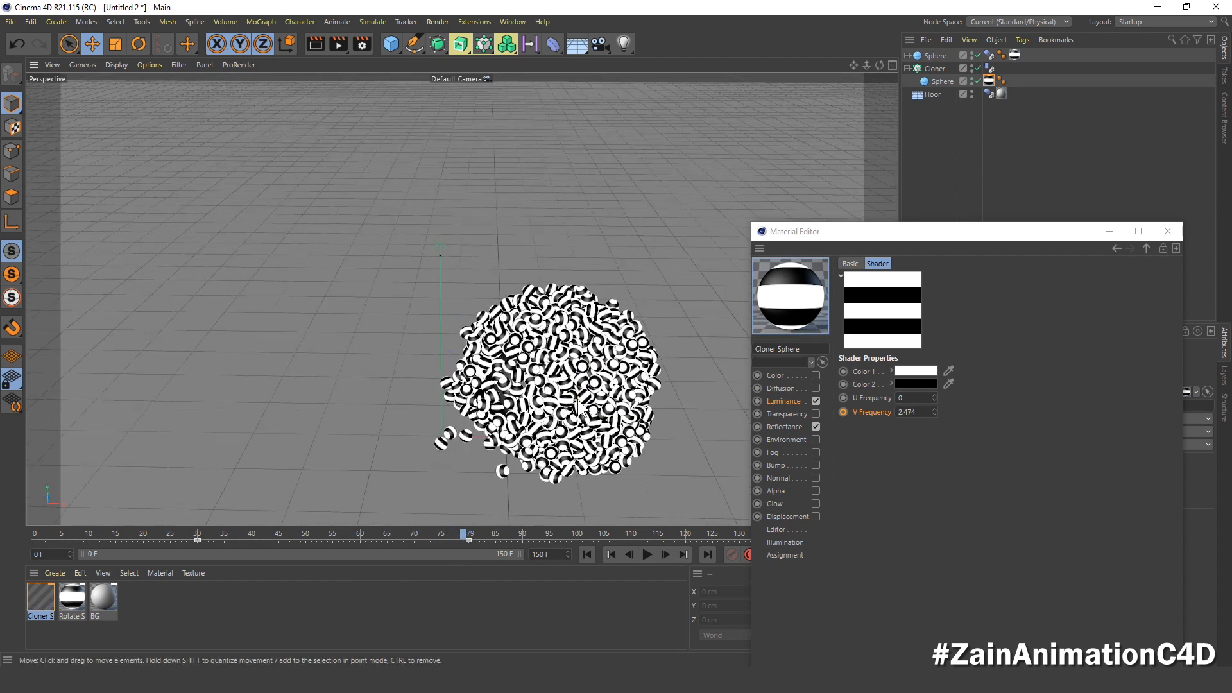
scroll(578, 407, "up", 3)
left_click(192, 538)
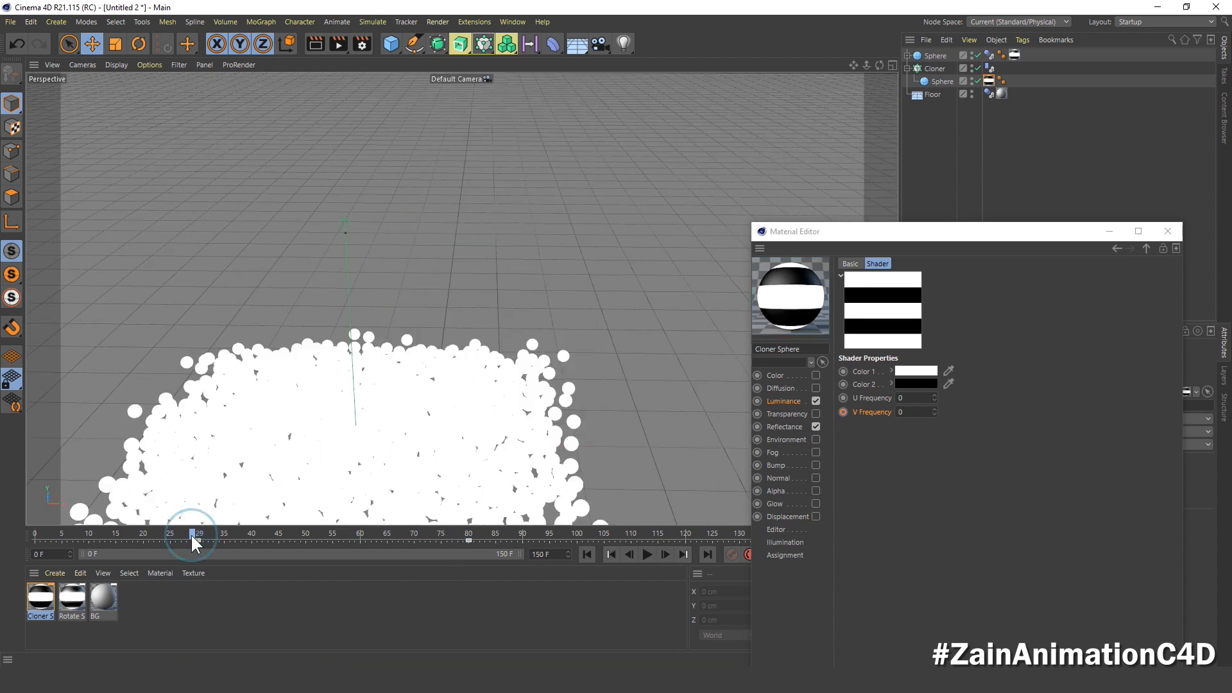
left_click_drag(192, 538, 564, 552)
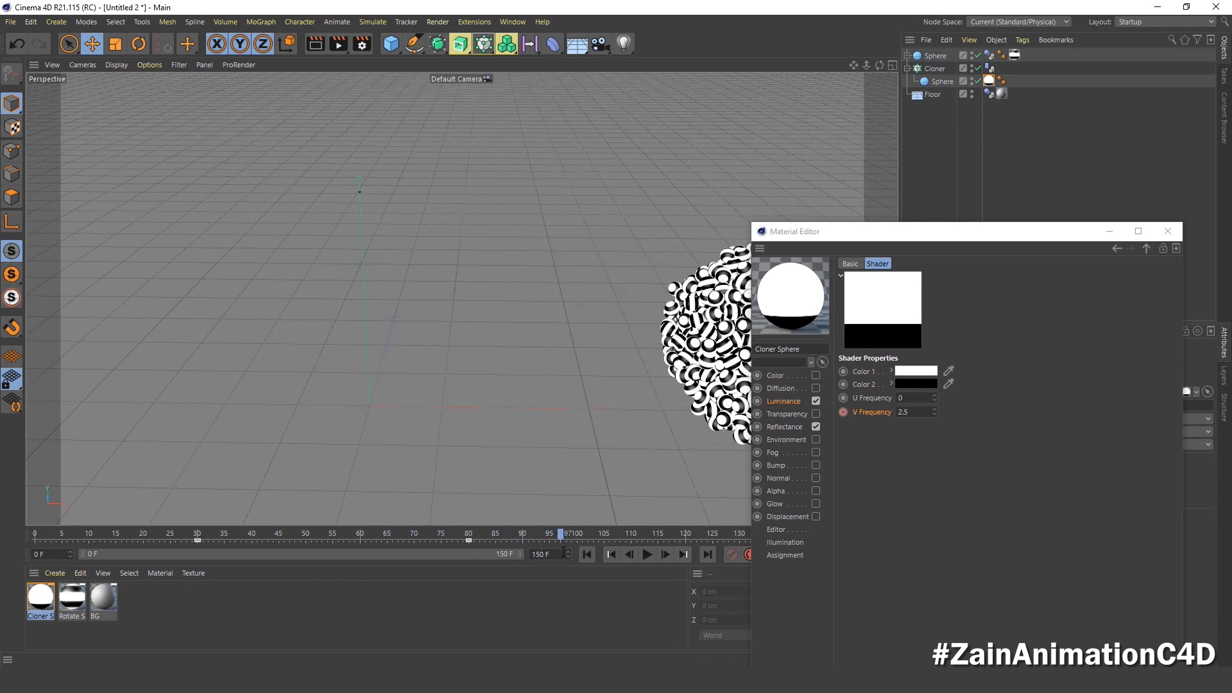
left_click_drag(846, 232, 735, 165)
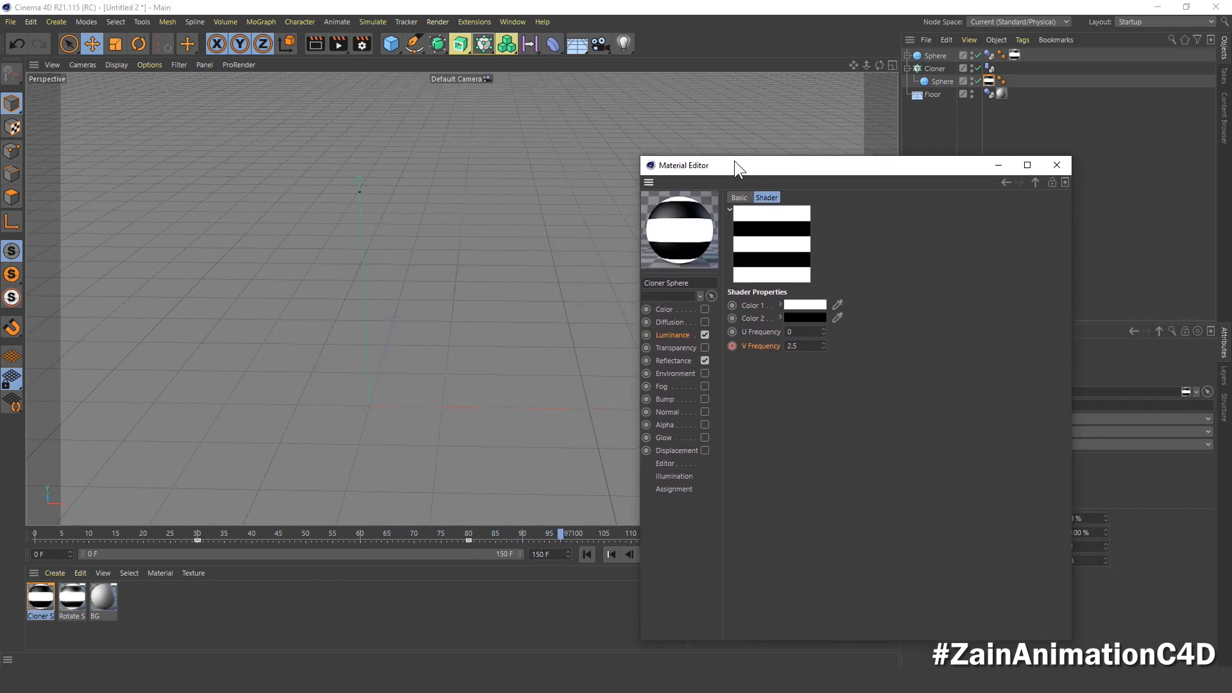
left_click(908, 66)
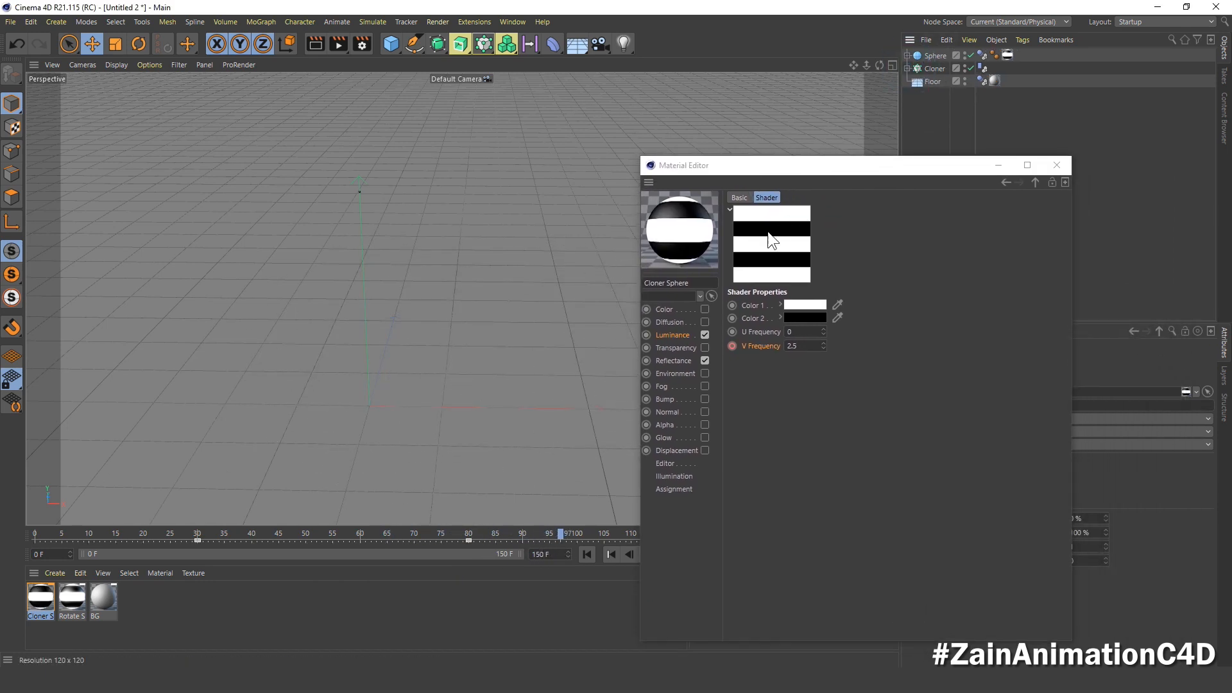
Step: Set the Mix Mode of the Cloner Sphere material's Luminance channel to Multiply
left_click(674, 335)
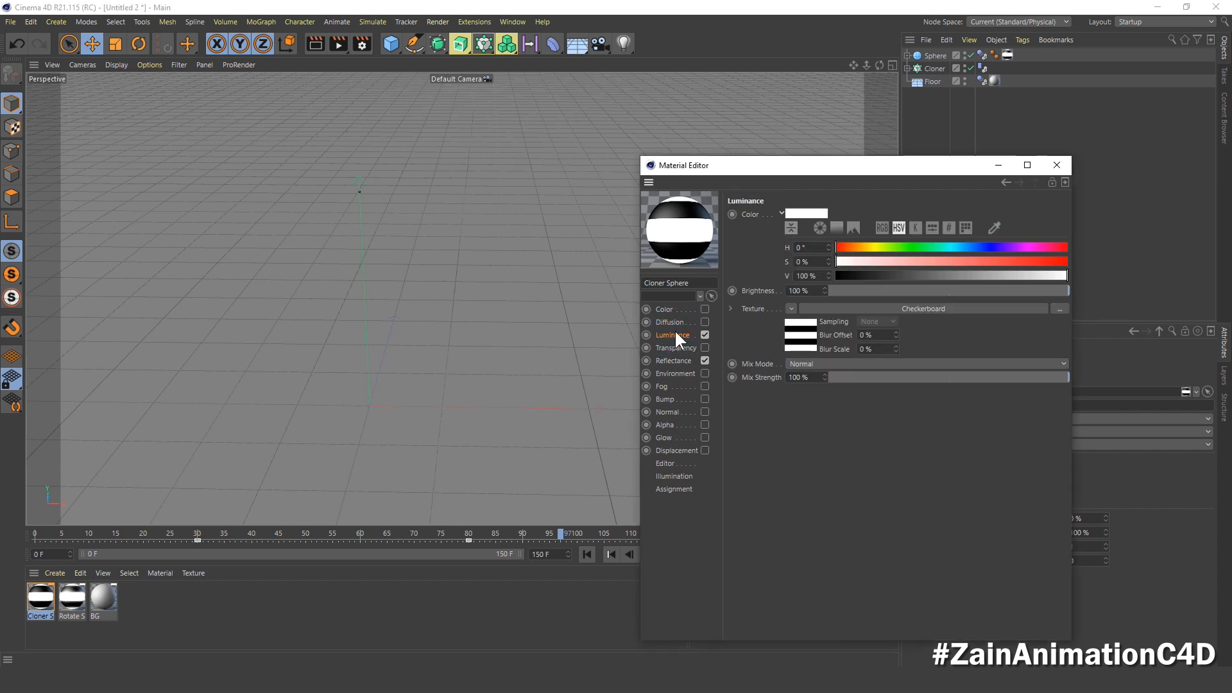
left_click(803, 363)
left_click(812, 415)
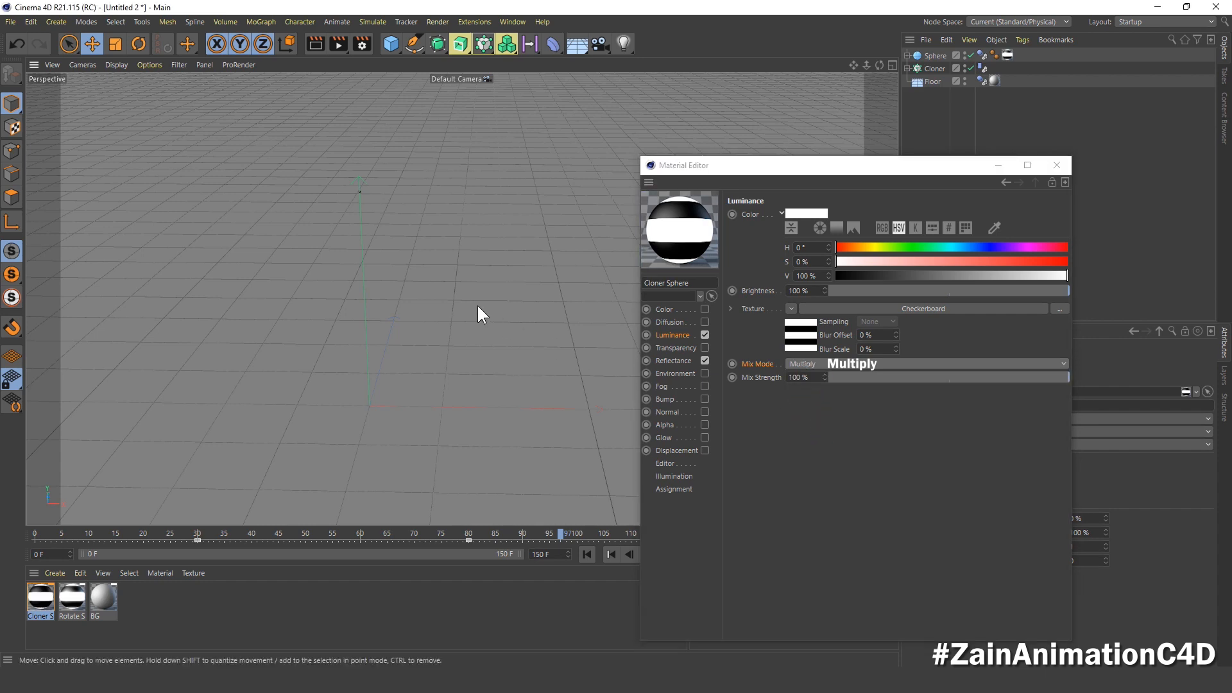
Step: Set the Luminance Mix Strength to 0% at frame 30 and record a keyframe for it
scroll(476, 303, "down", 3)
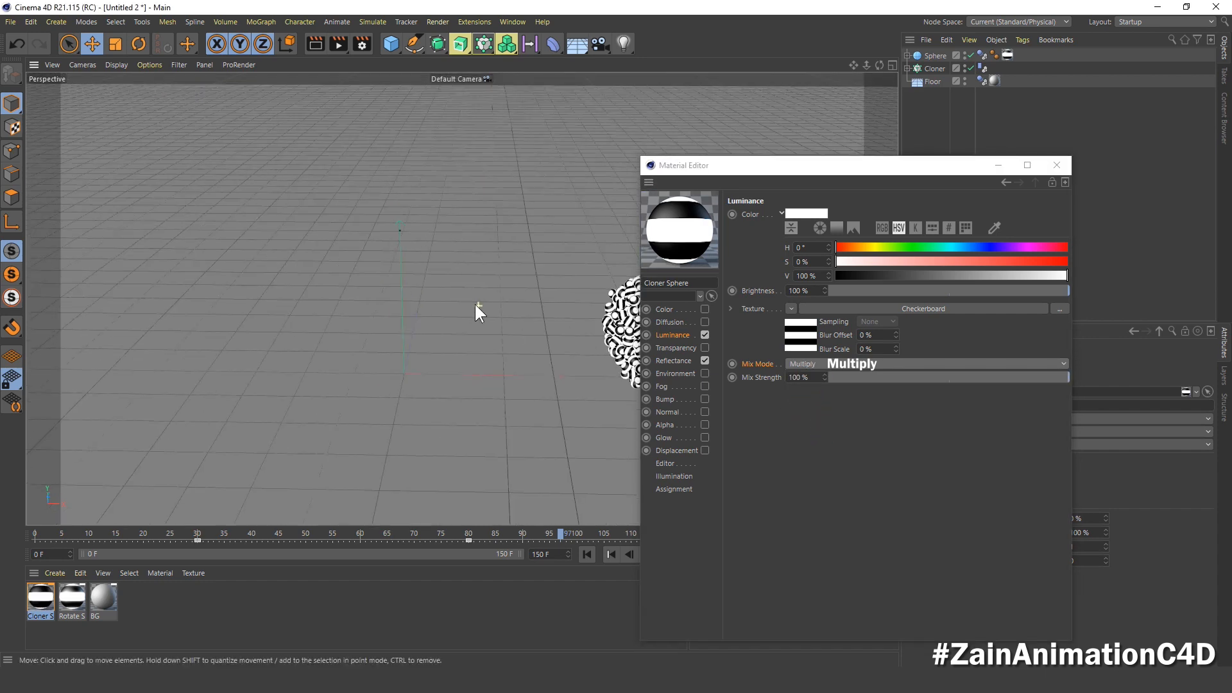
left_click(196, 534)
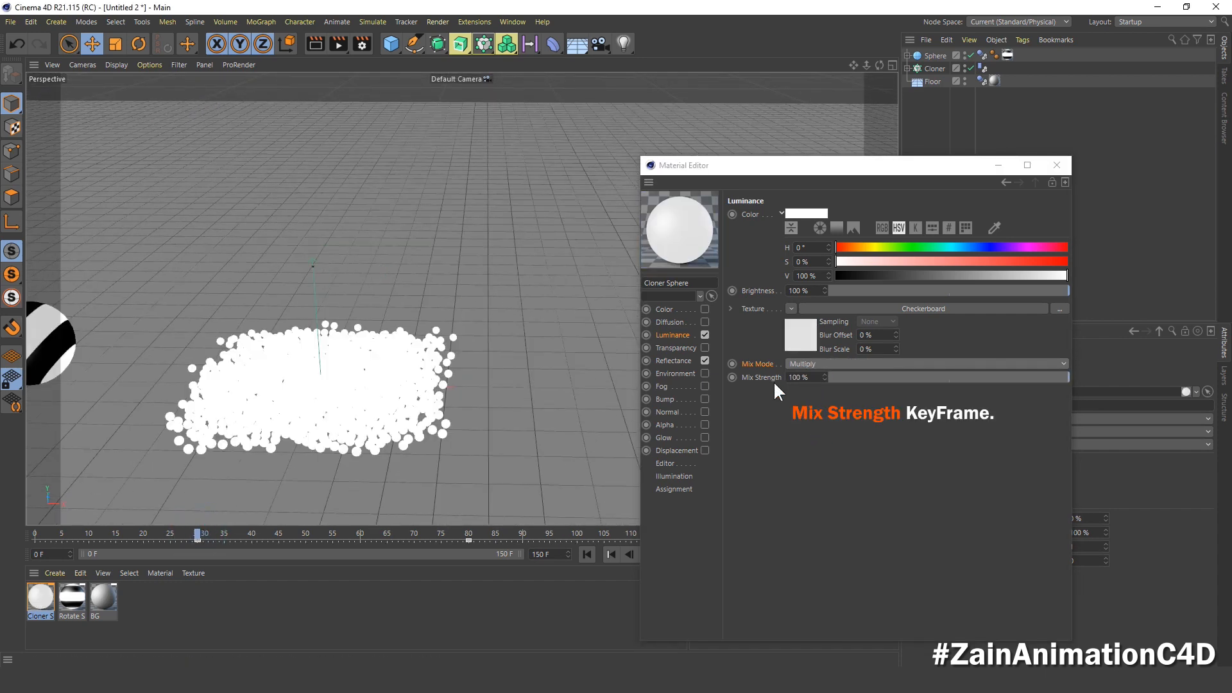
left_click(806, 377)
type("0")
key("Return")
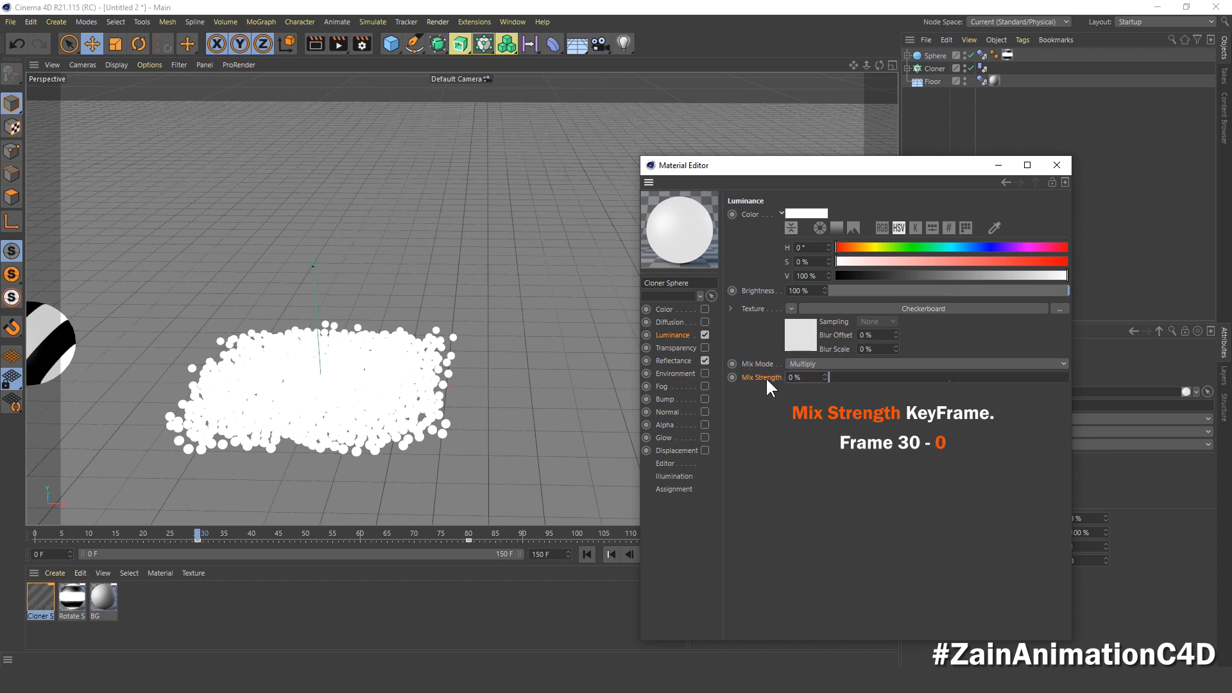
left_click(732, 377)
Step: Keyframe the Luminance Mix Strength at 100% on frame 80 and scrub back to frame 30
left_click(468, 539)
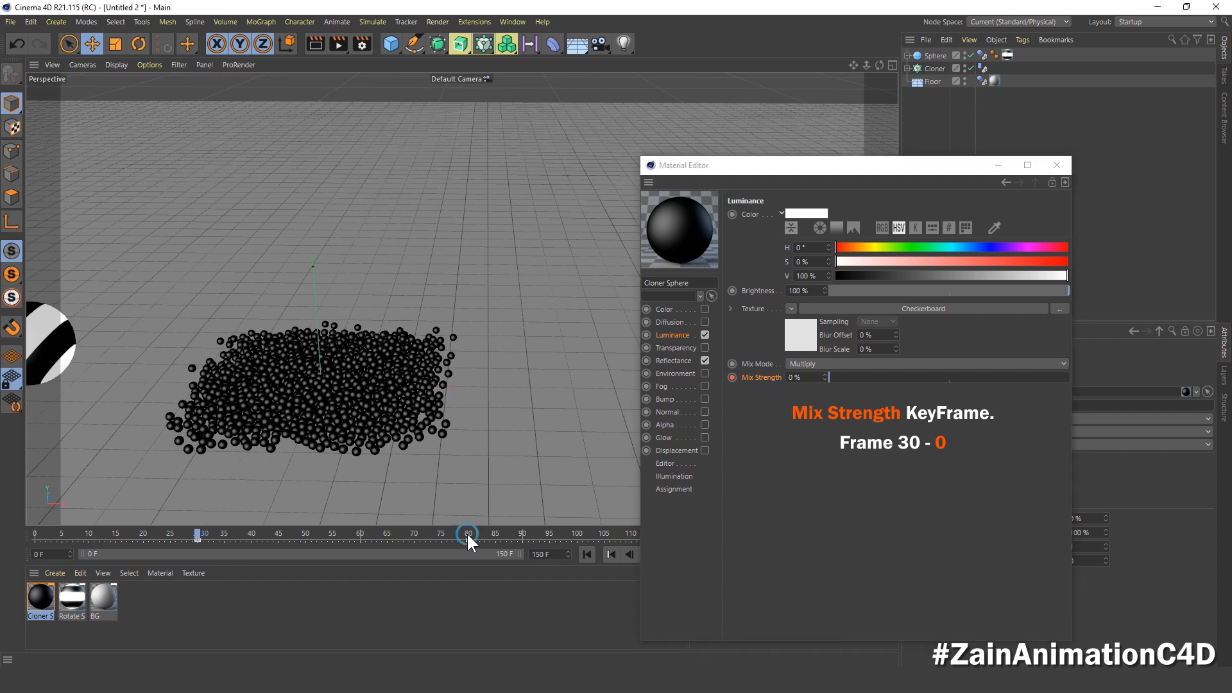
left_click(808, 378)
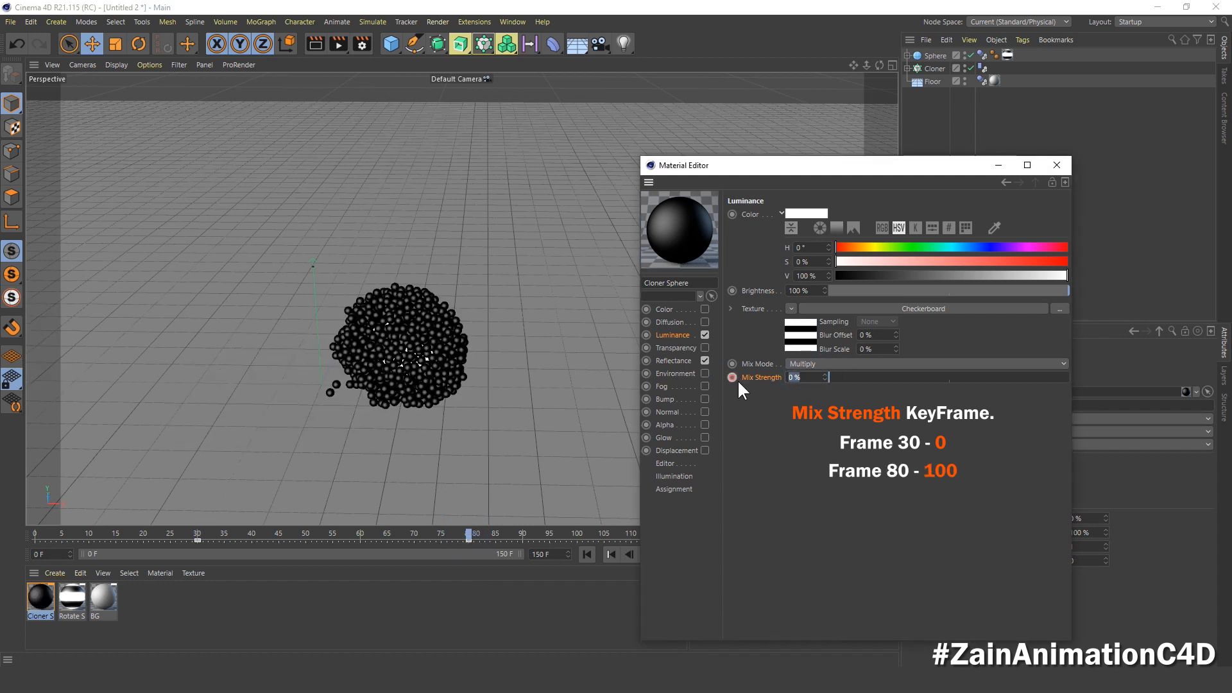
type("100")
key("Return")
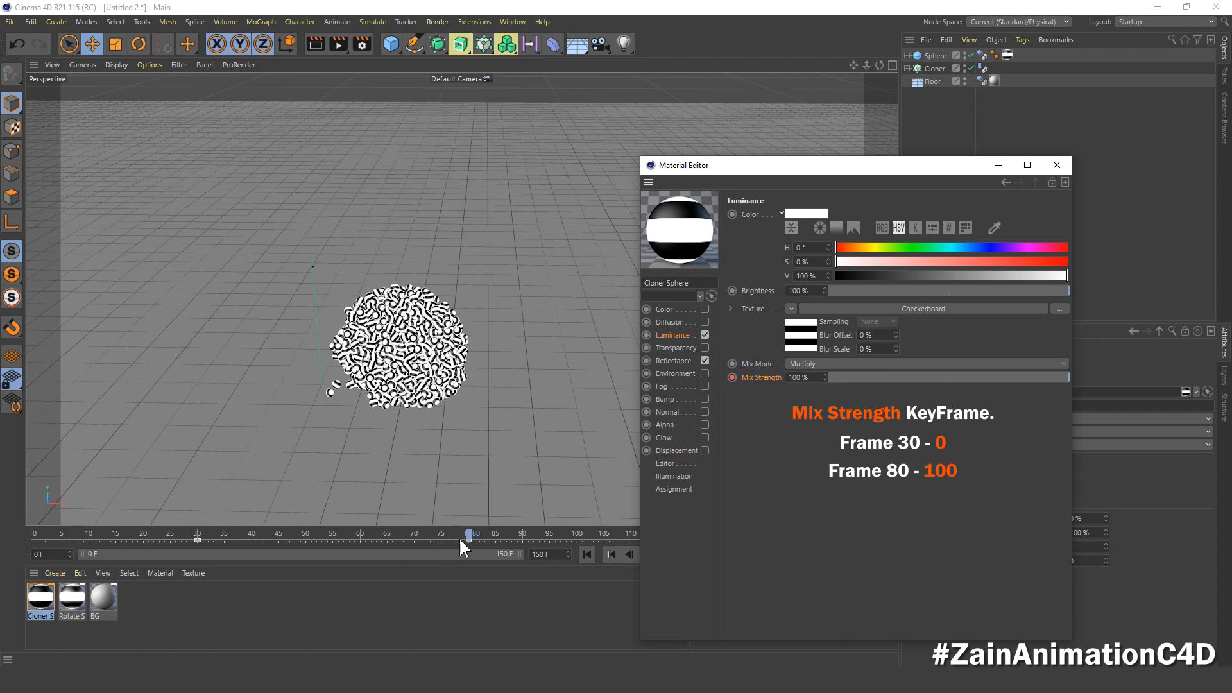
left_click_drag(468, 531, 195, 565)
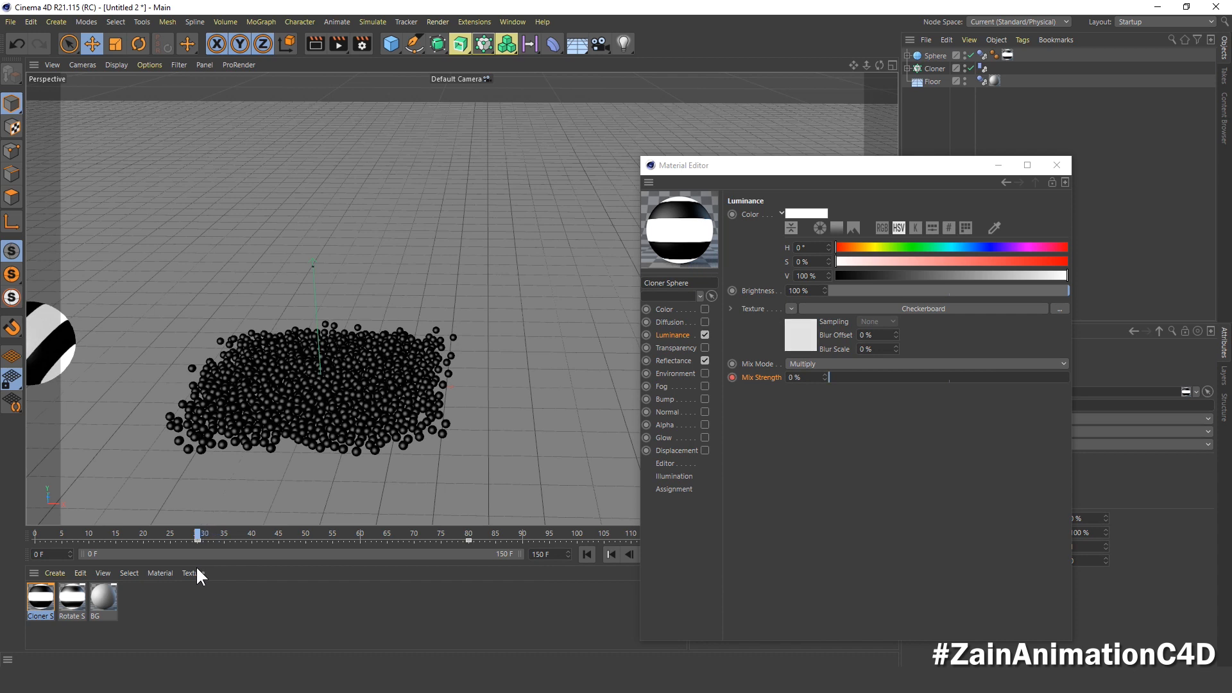
Step: Enable Glow on the Cloner Sphere material with Outer Strength 50% and Radius 5 cm, and close the material editor
left_click(665, 438)
left_click(704, 437)
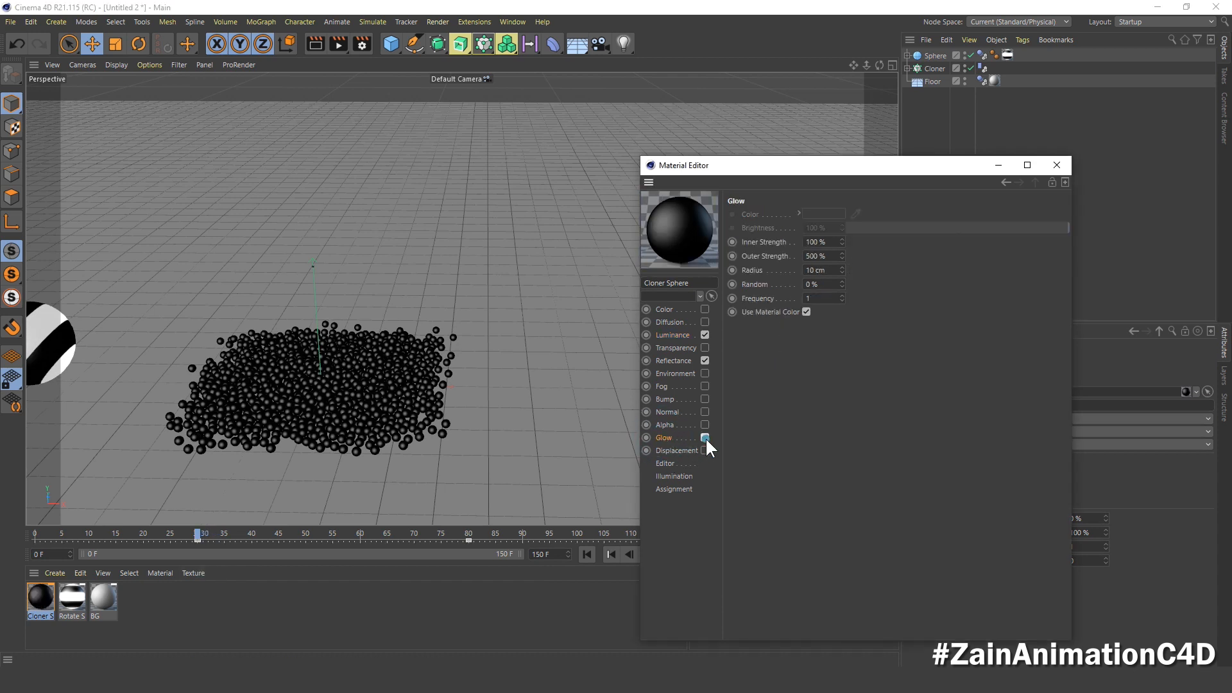
left_click(776, 242)
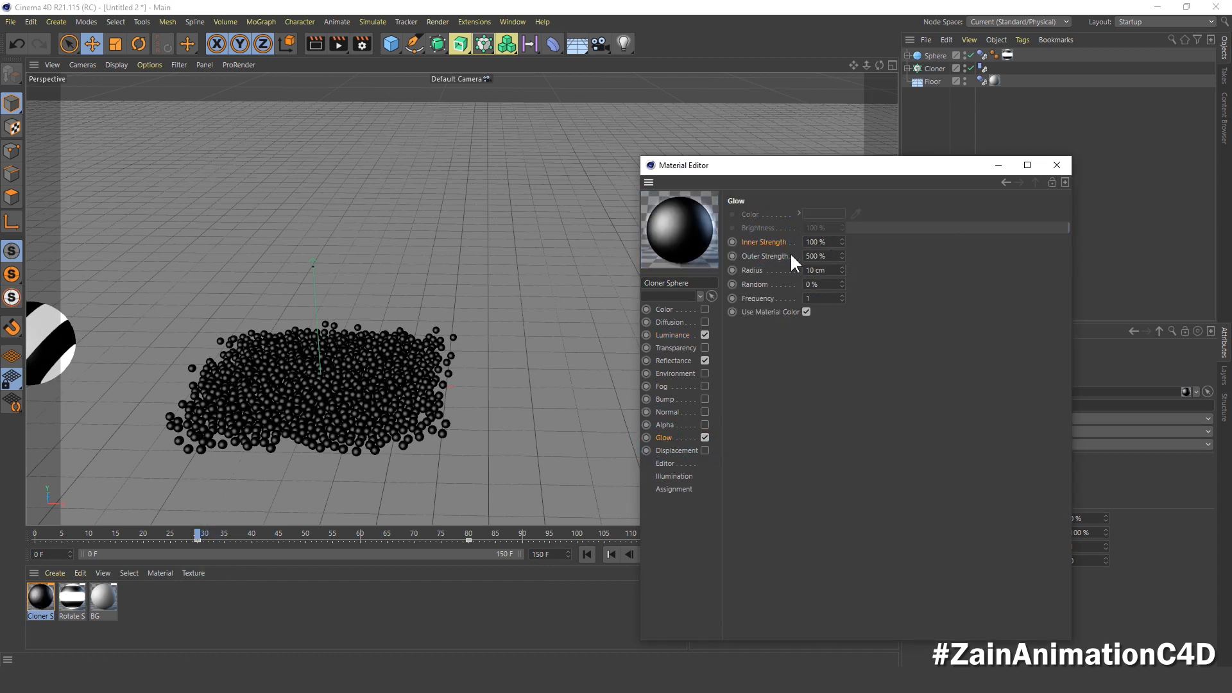
left_click_drag(830, 253, 778, 263)
type("10")
type("50")
key("Return")
left_click_drag(834, 270, 763, 271)
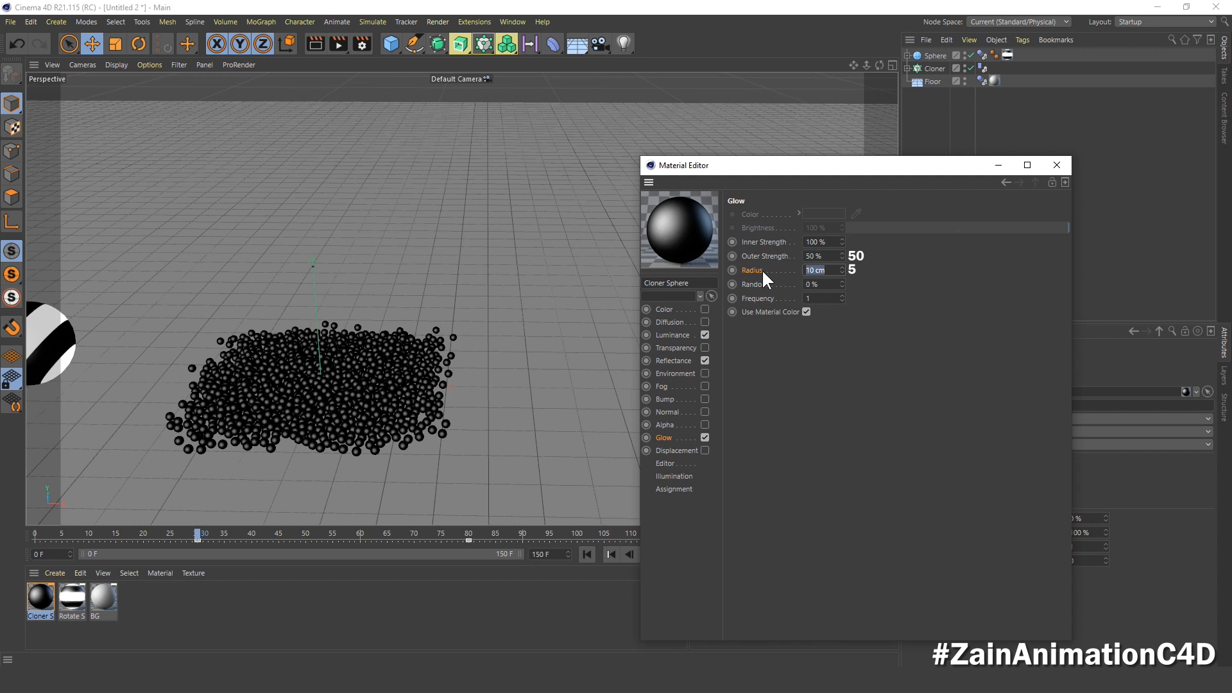
type("5")
key("Return")
left_click(1056, 166)
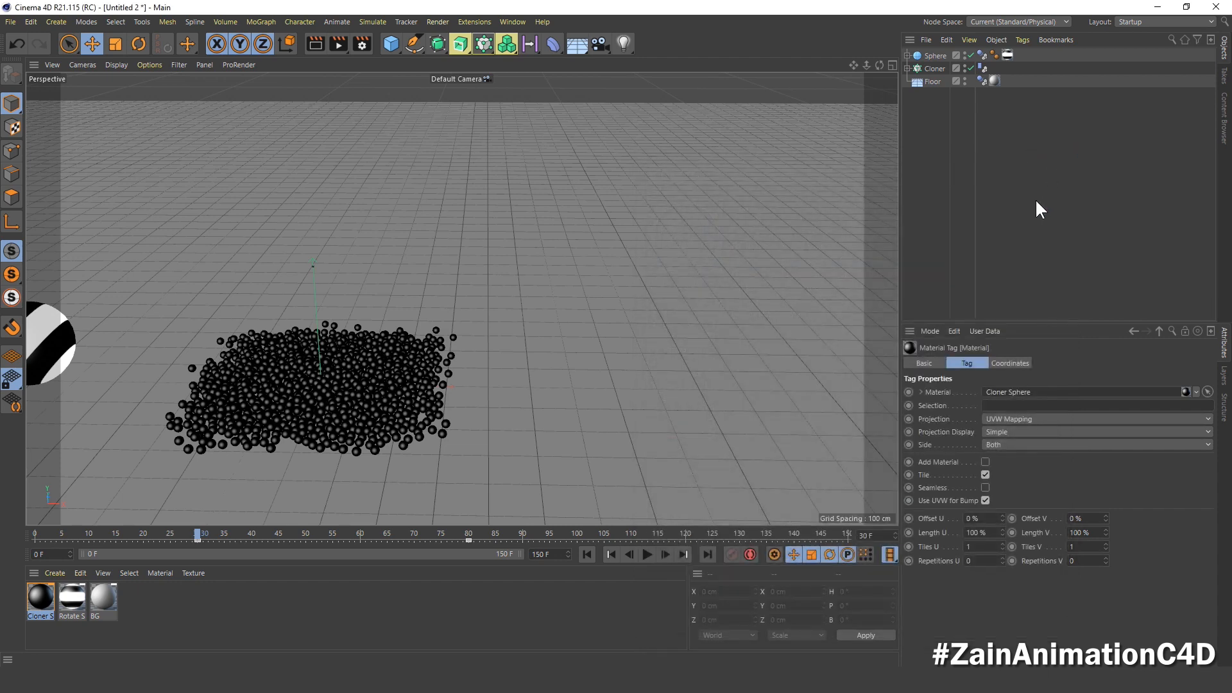
middle_click_drag(480, 323, 625, 263, "alt")
scroll(512, 317, "up", 4)
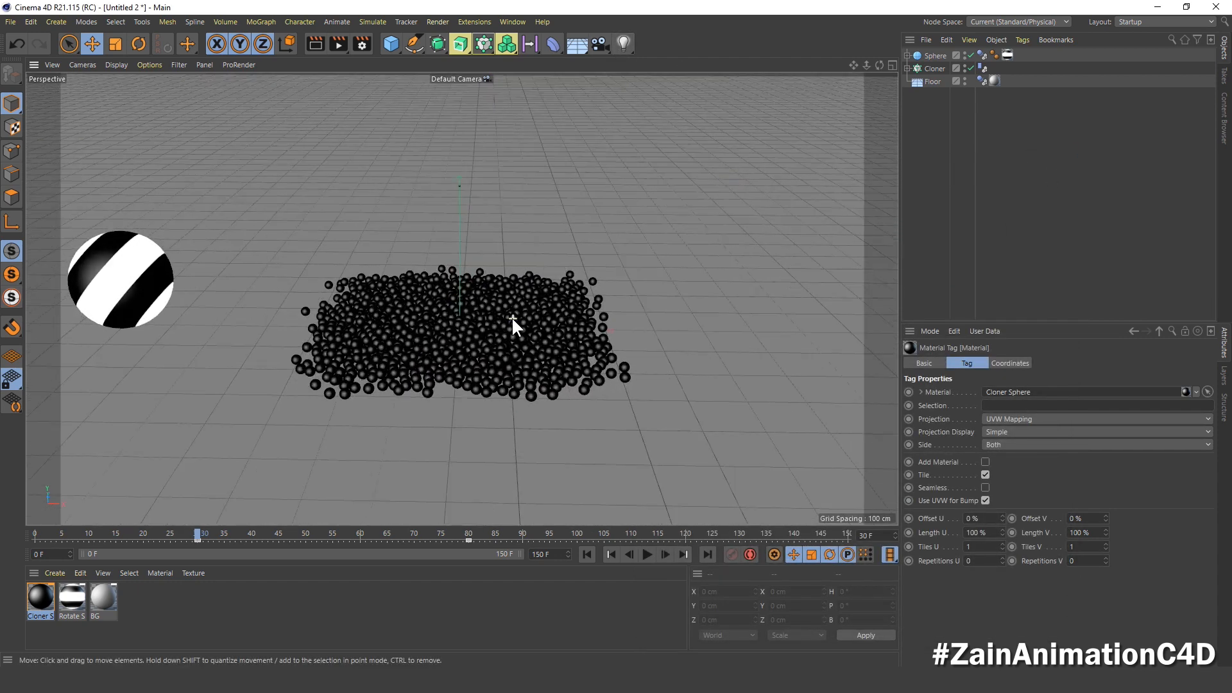
Step: Play the animation from frame 0 to check the attraction and material changes, and return to the start
left_click(587, 555)
left_click(647, 555)
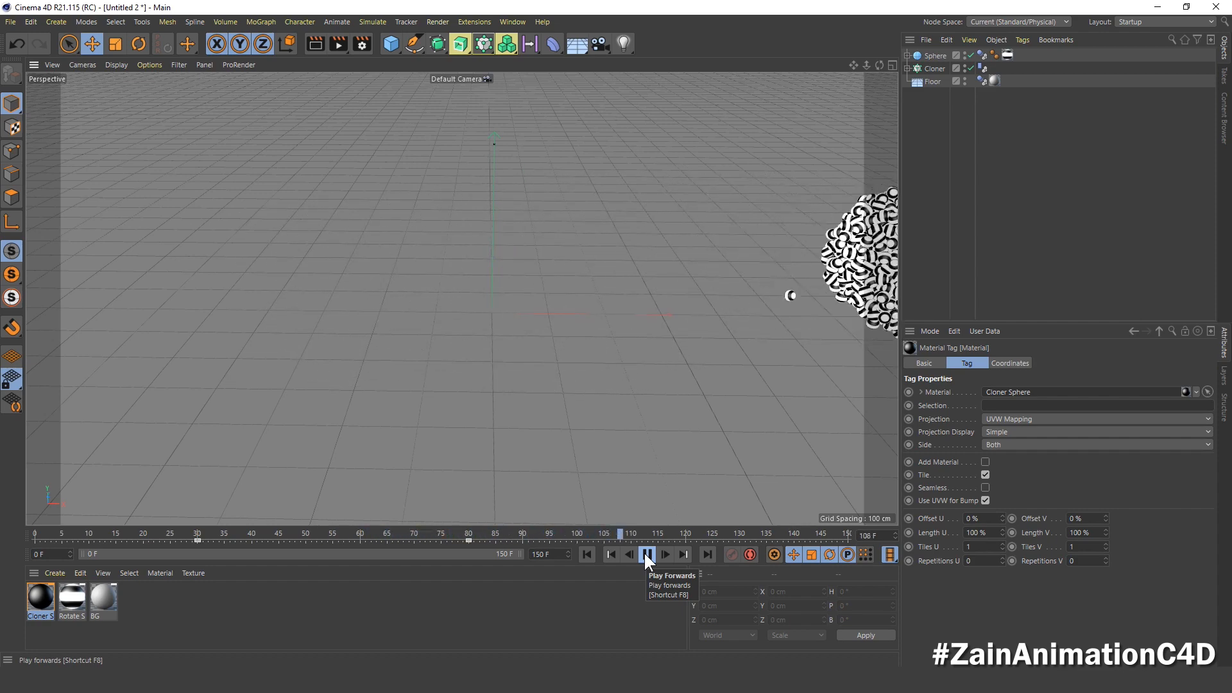
left_click(646, 555)
left_click(583, 553)
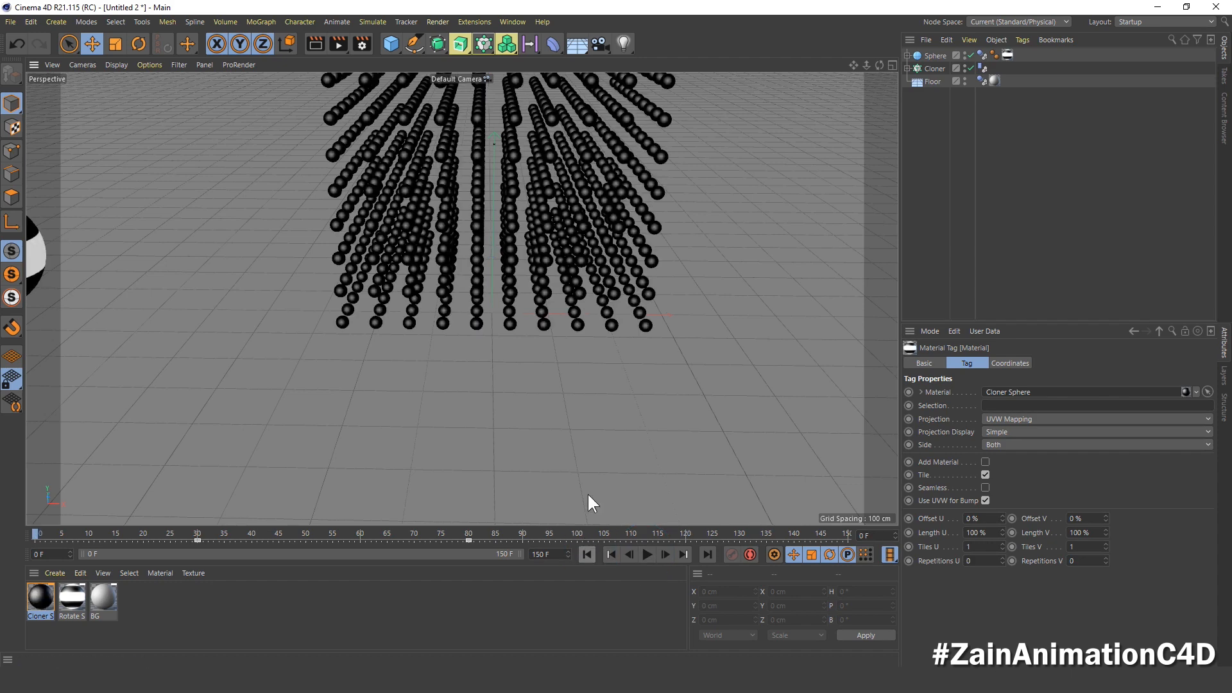
Step: Set all animation keys of the Sphere, Attractor and Cloner Sphere material to linear interpolation in the F-Curve timeline and close it
left_click(543, 22)
mouse_move(514, 23)
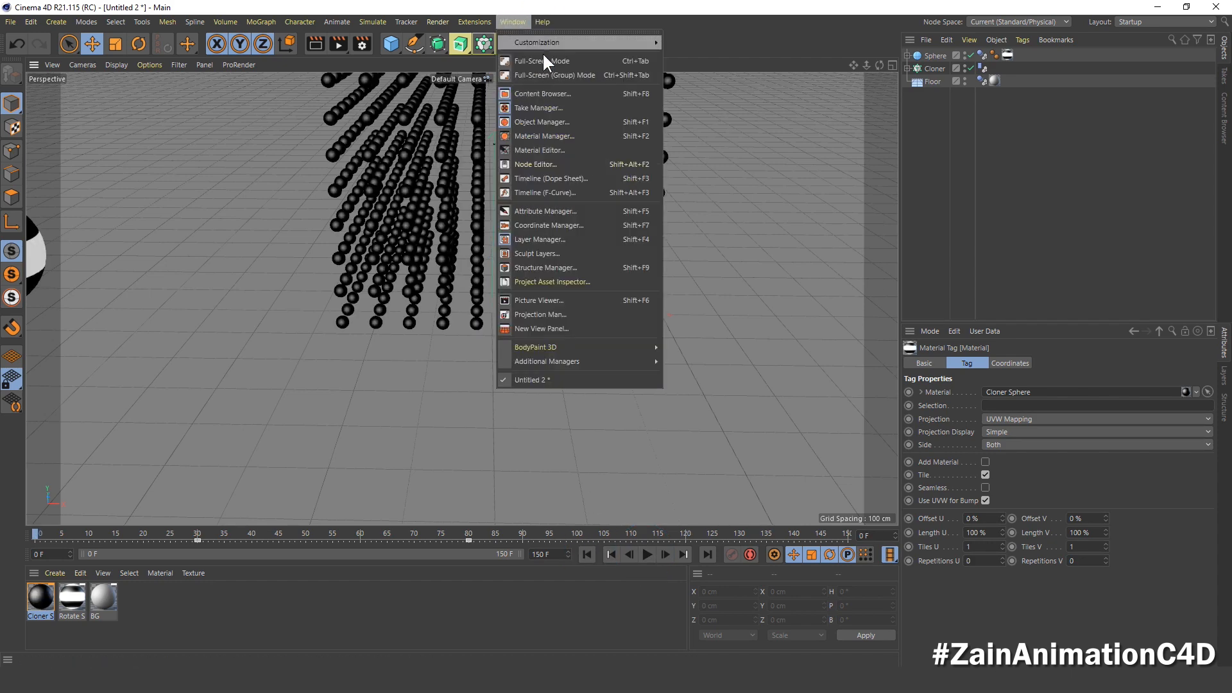
left_click(568, 192)
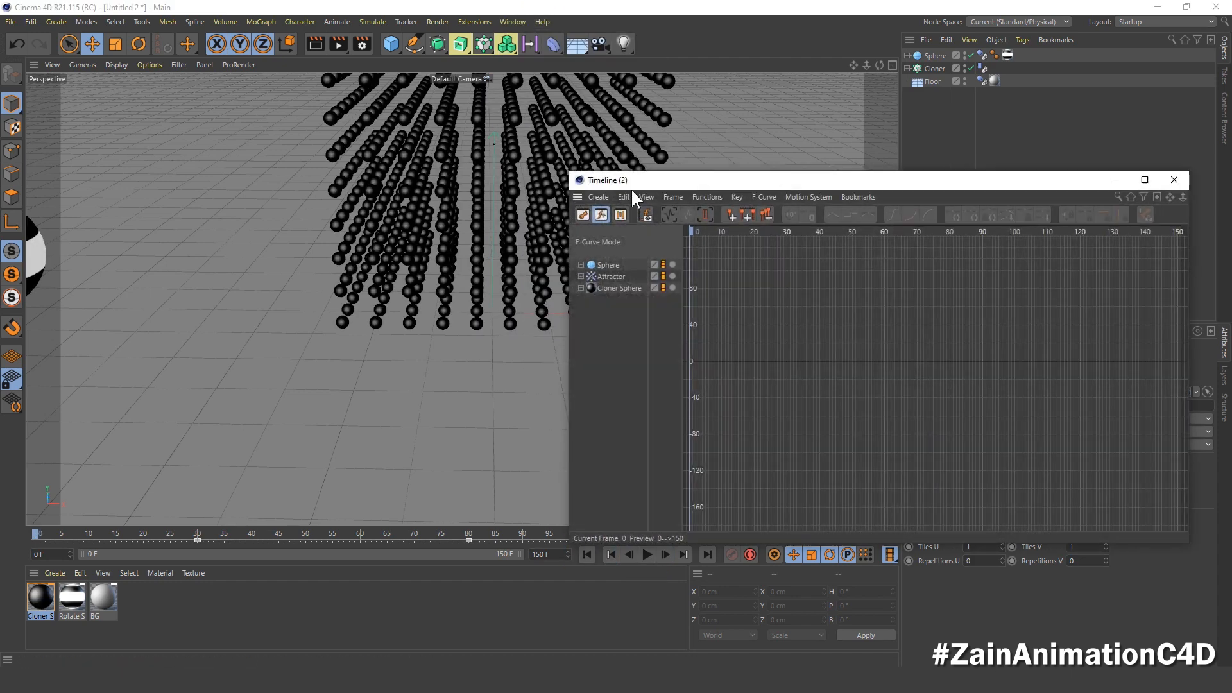
left_click_drag(670, 183, 606, 145)
left_click_drag(551, 307, 519, 210)
key("h")
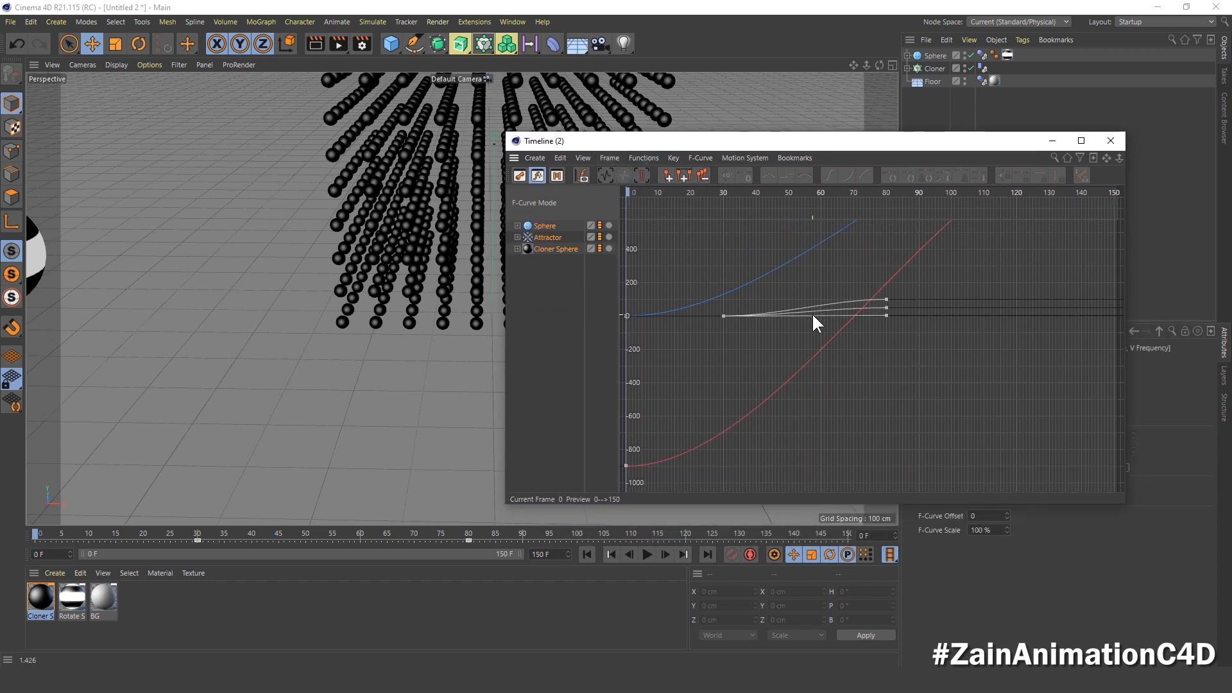
key("ctrl+a")
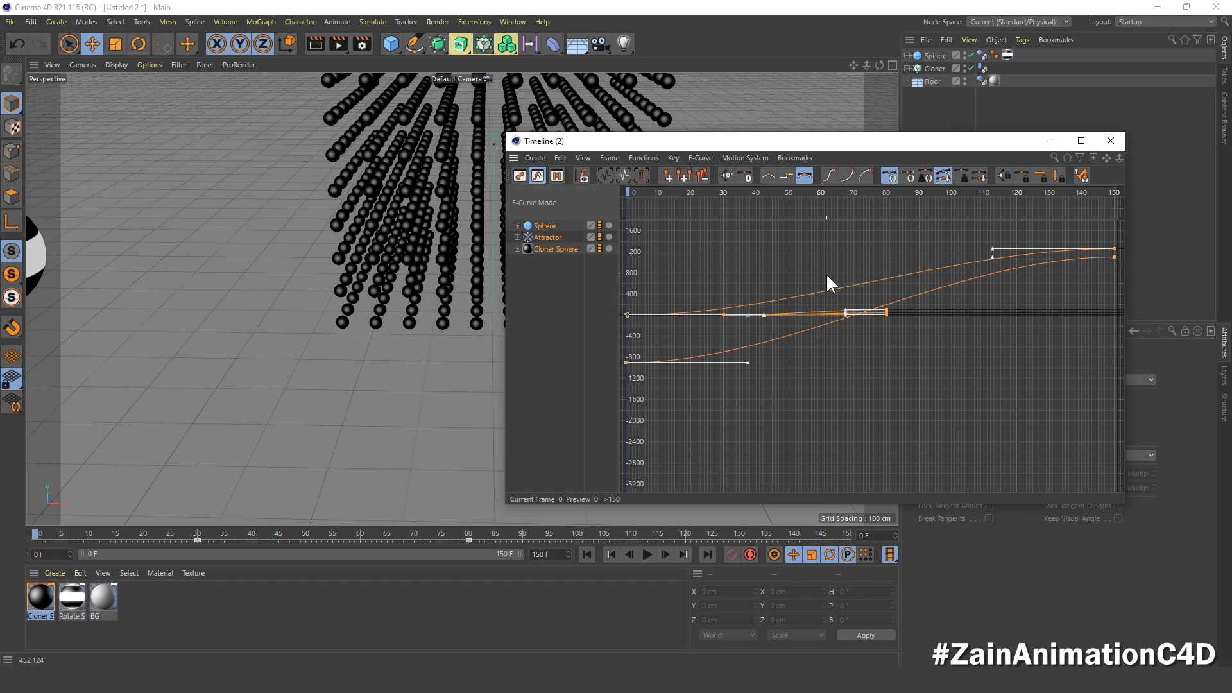
left_click(768, 174)
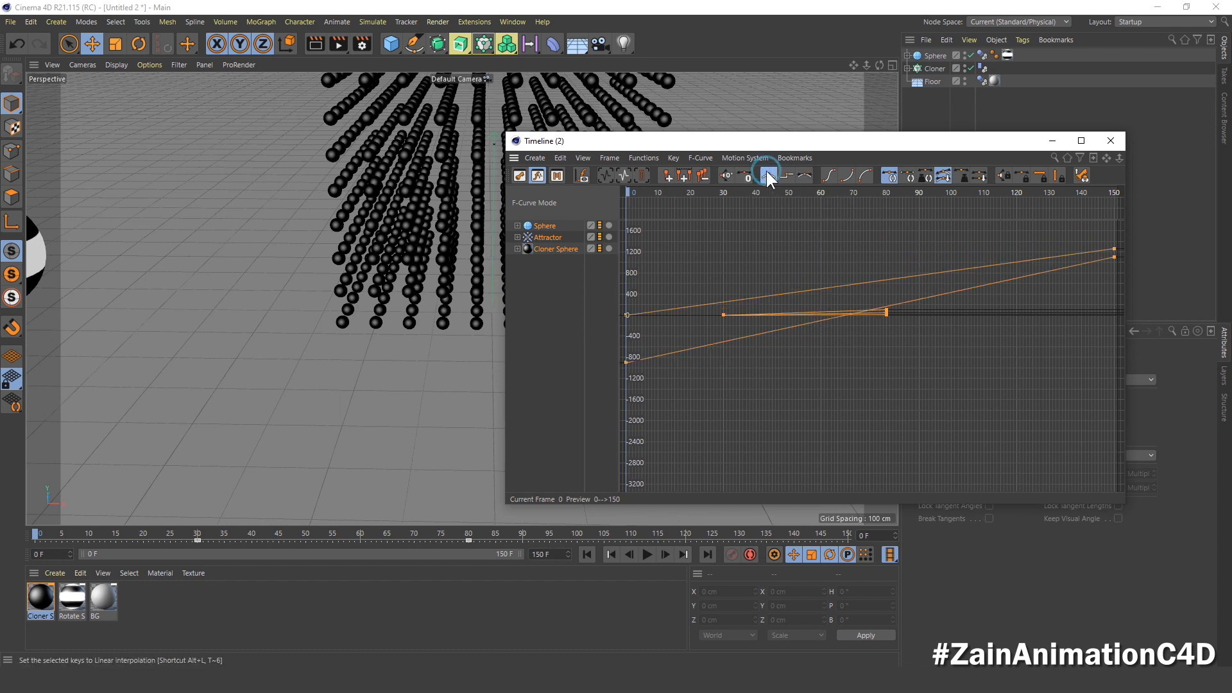
left_click(1110, 140)
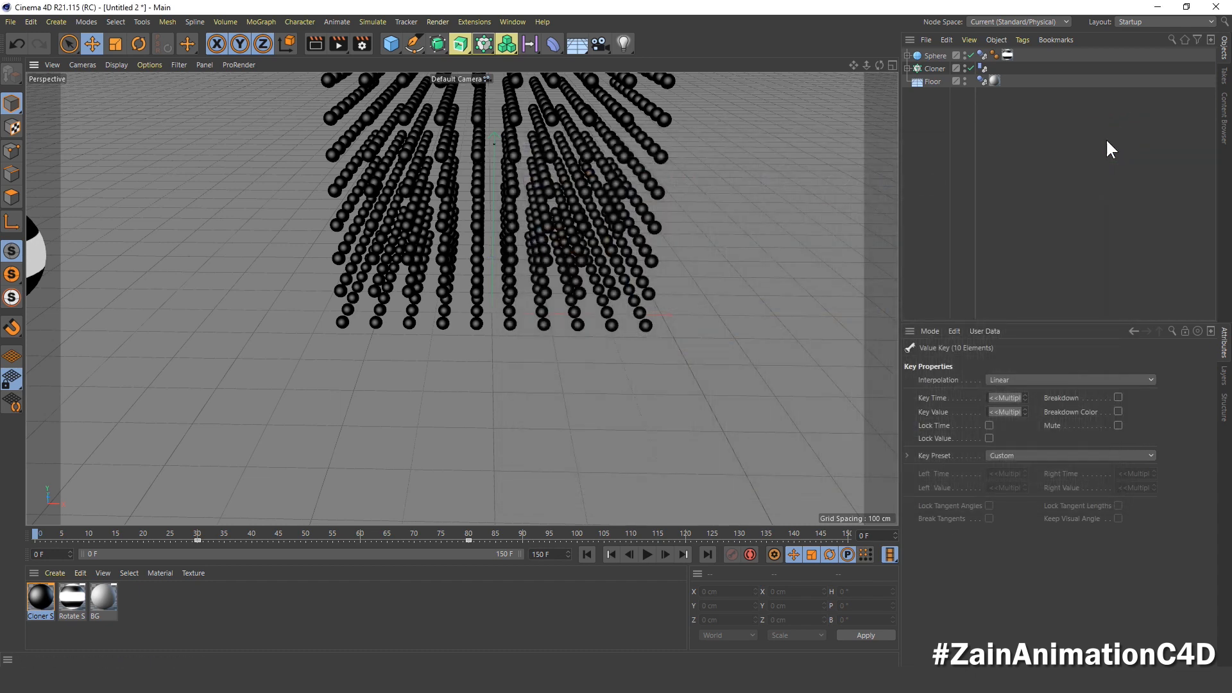
Step: Play the animation, clear all dynamics caches and bake all again from the Sphere's Dynamics Body tag, and scrub to frame 84
left_click(647, 556)
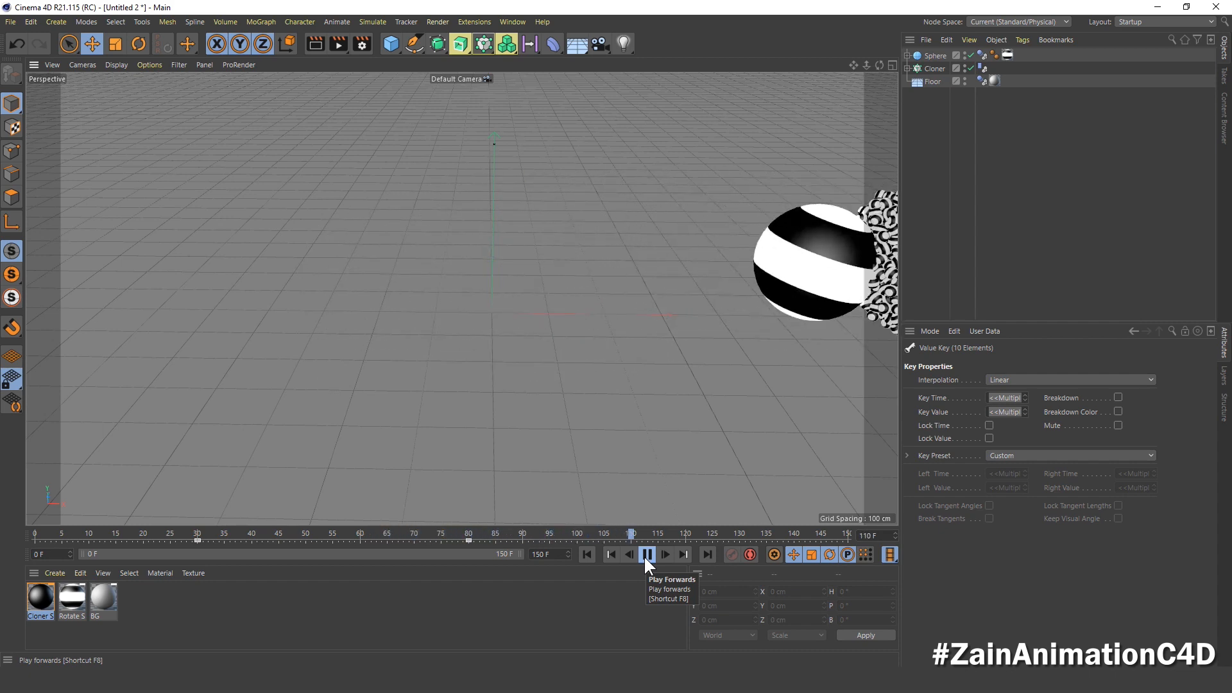
left_click(581, 554)
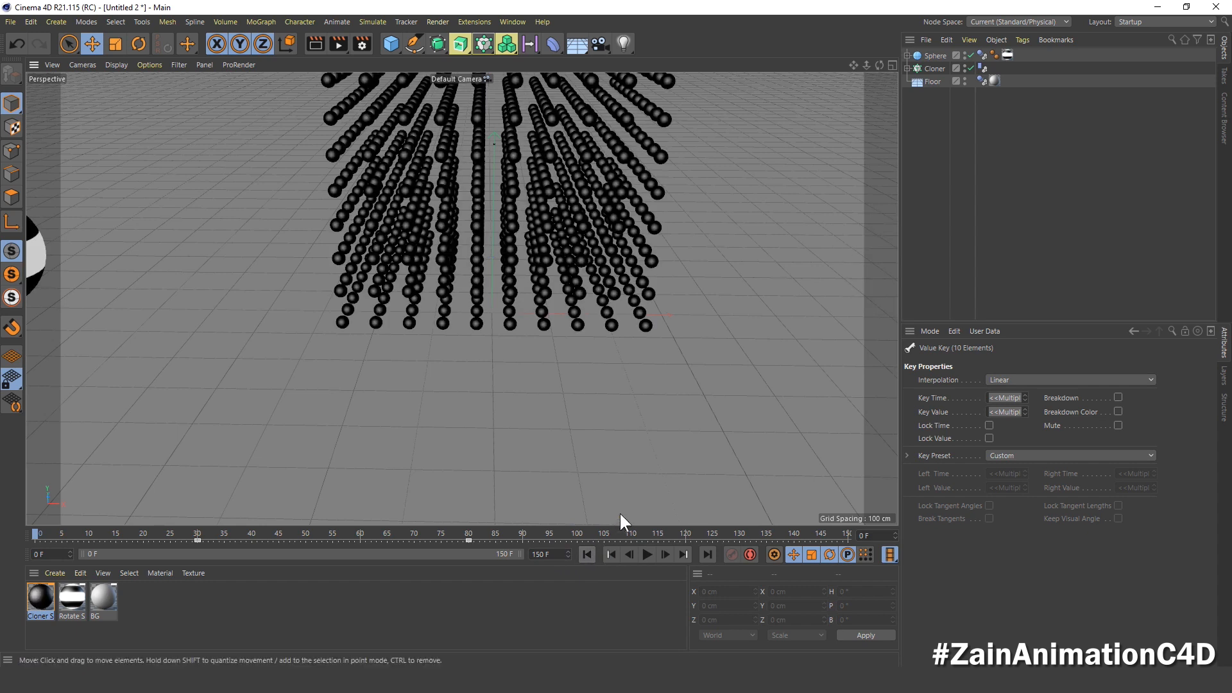
left_click(982, 55)
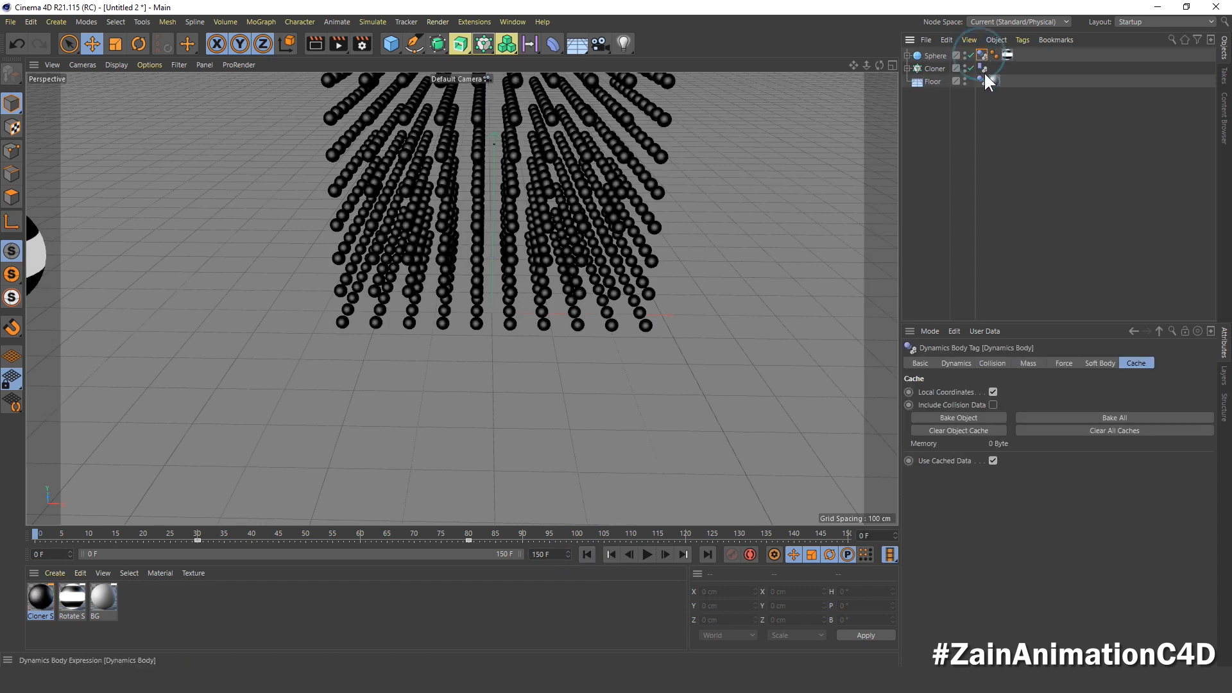
left_click(1113, 430)
left_click(1109, 417)
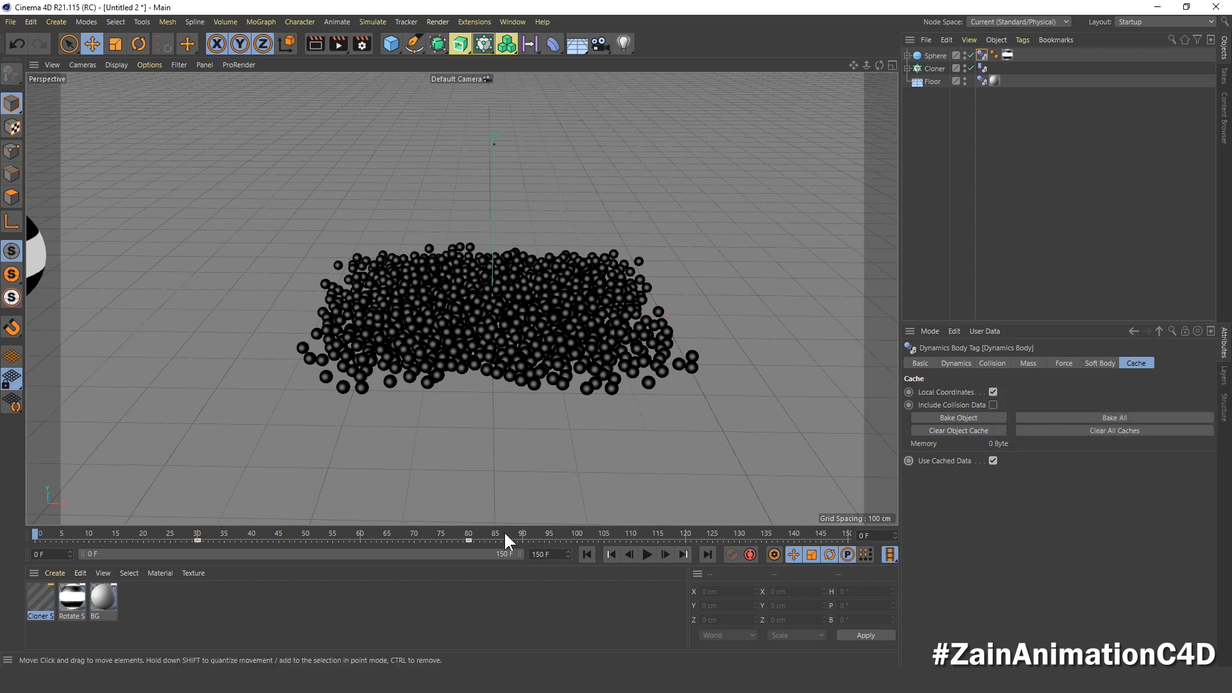
left_click_drag(37, 534, 491, 576)
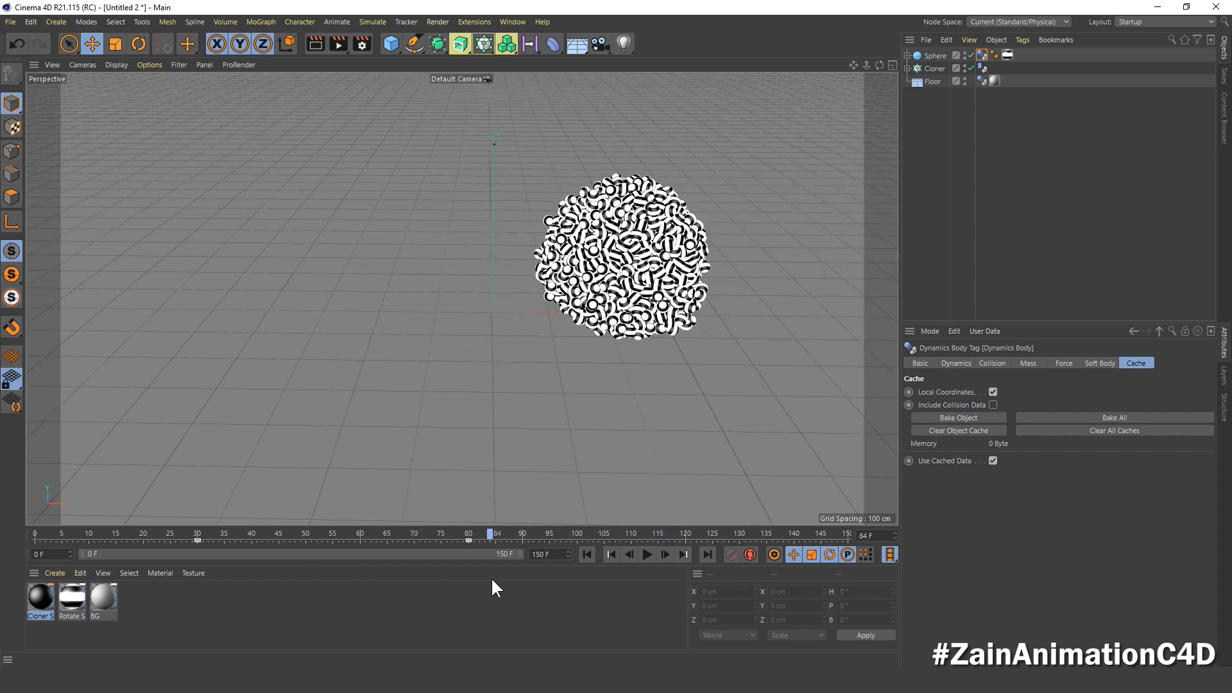
Step: Add the Ambient Occlusion and Global Illumination effects to the render settings and close them
left_click(359, 43)
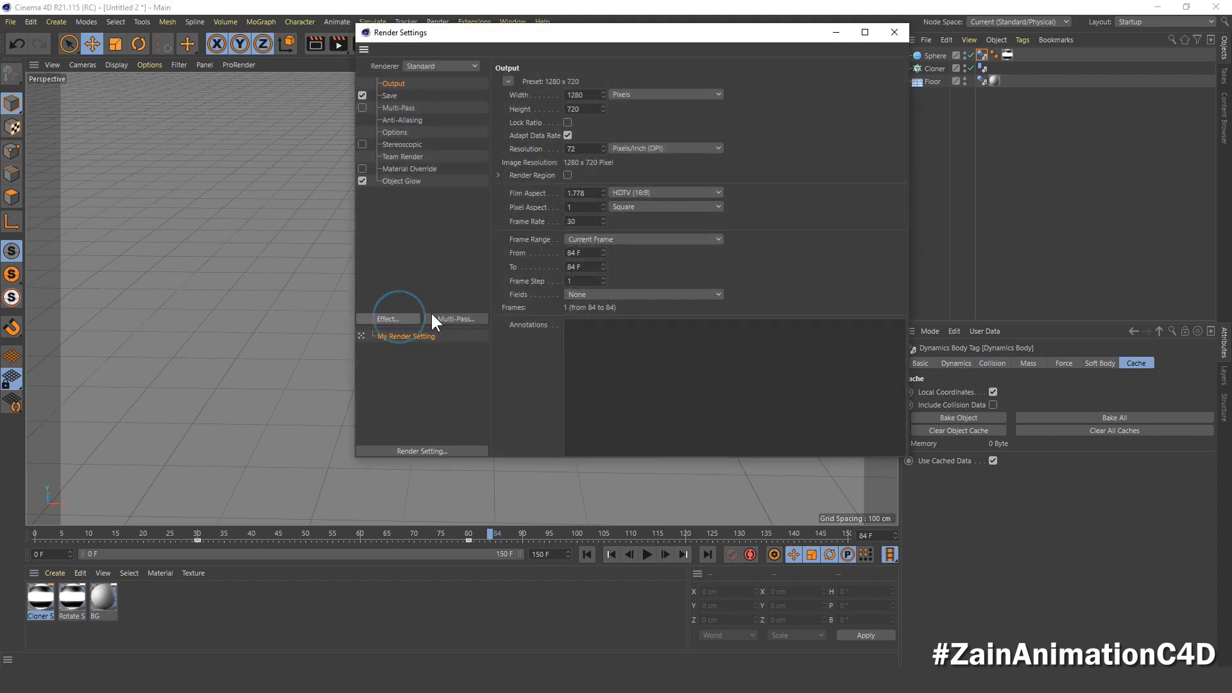
left_click(399, 318)
left_click(469, 318)
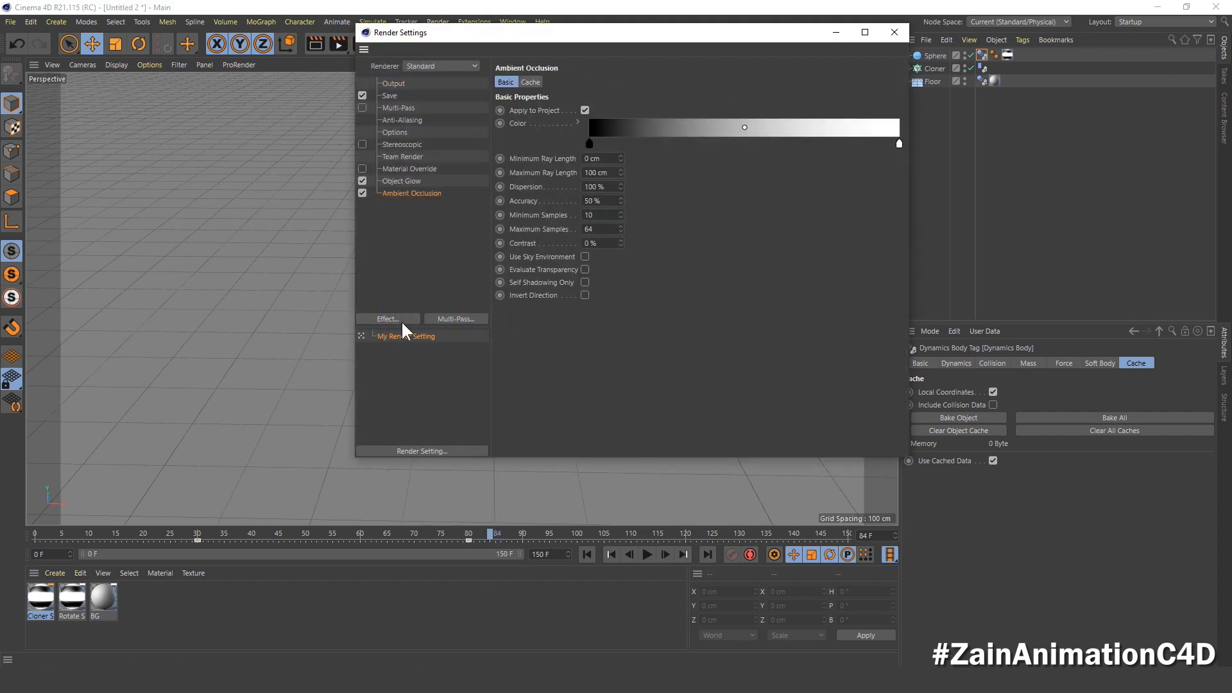
left_click(401, 320)
left_click(483, 429)
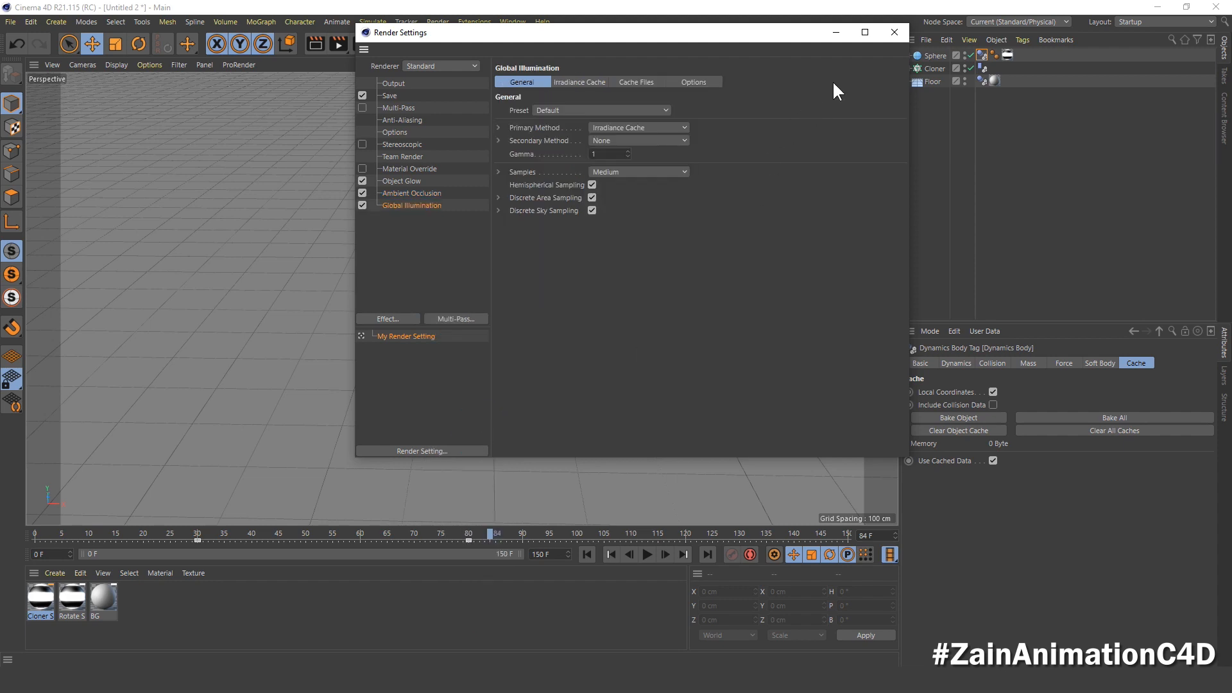
left_click(893, 32)
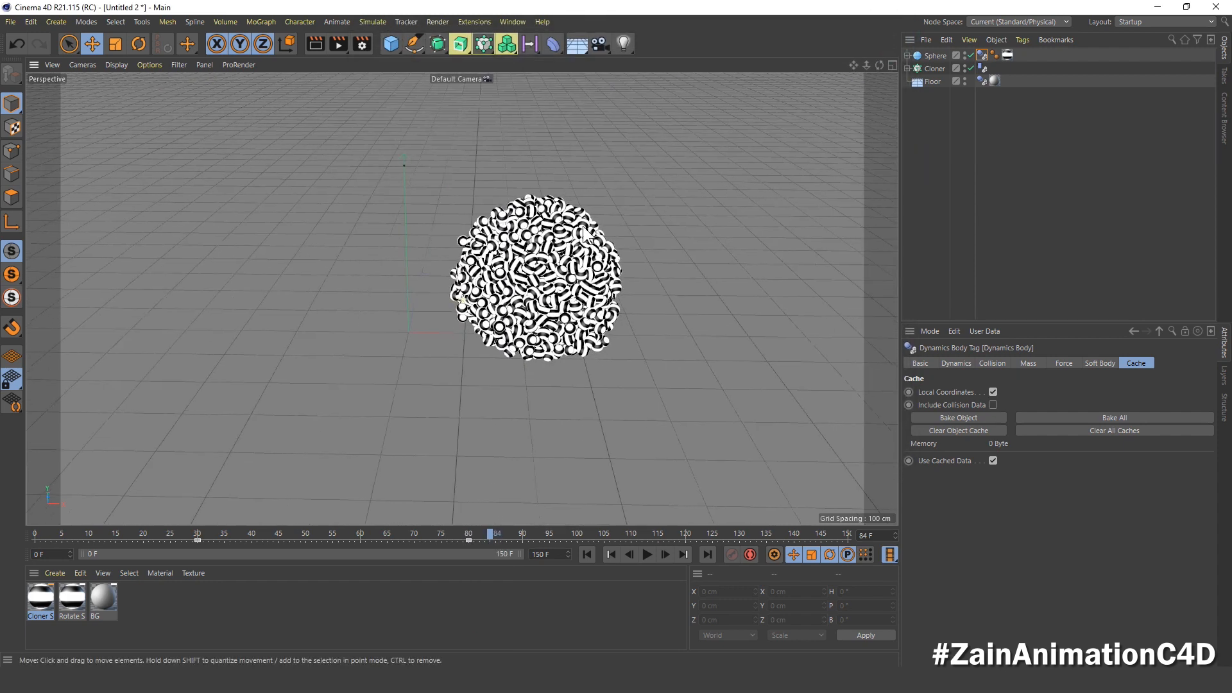
Step: Render the active view at frame 84 to check the glowing ball of clones, and clear the preview
scroll(587, 249, "up", 2)
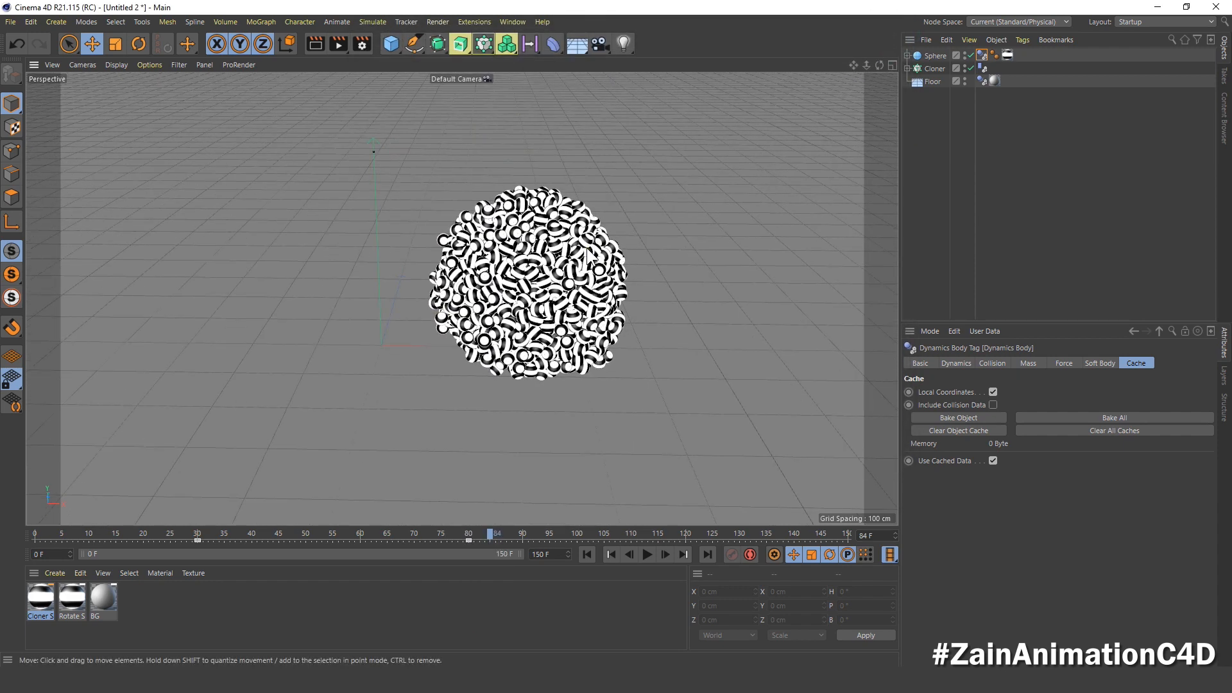
left_click(319, 40)
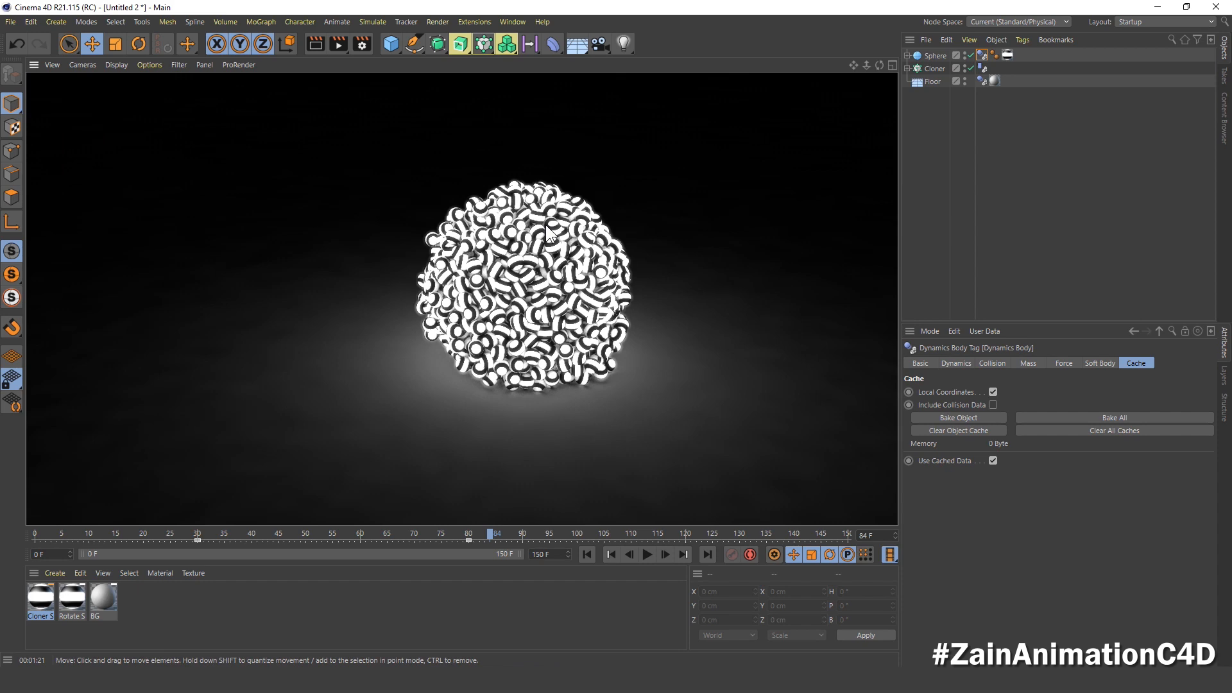
left_click(538, 240)
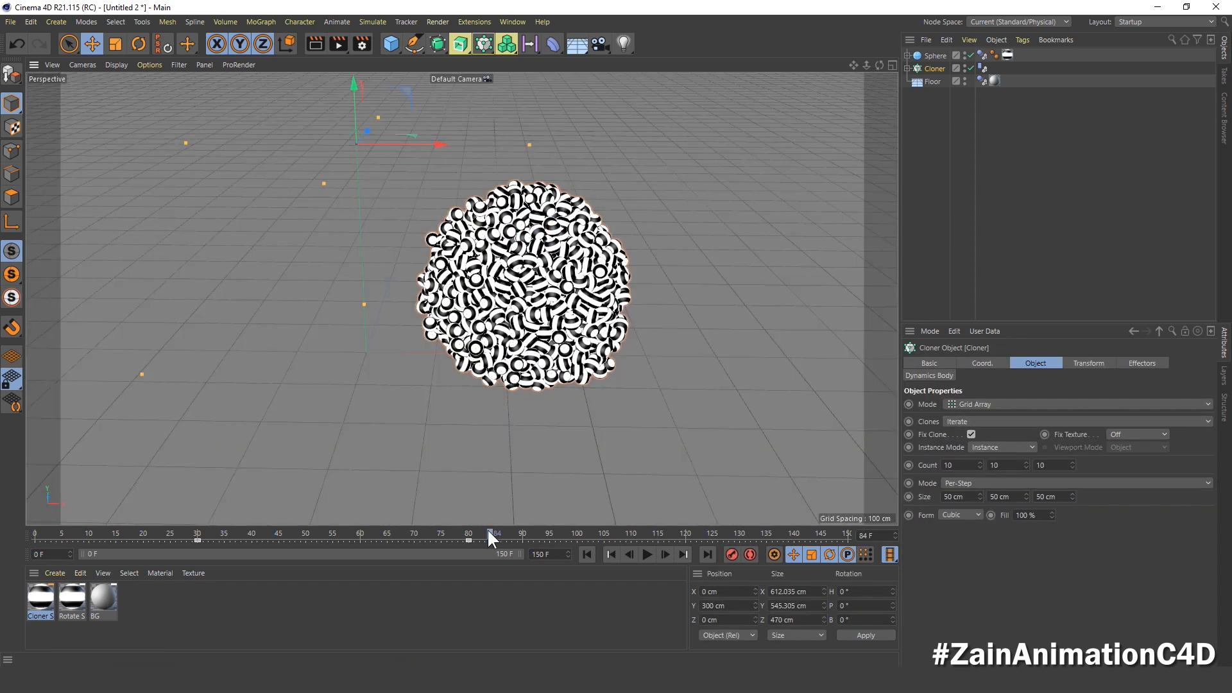
Step: Scrub to frame 45 and render the active view with the large sphere and the scattered clones in frame
left_click(487, 529)
left_click_drag(468, 535, 280, 553)
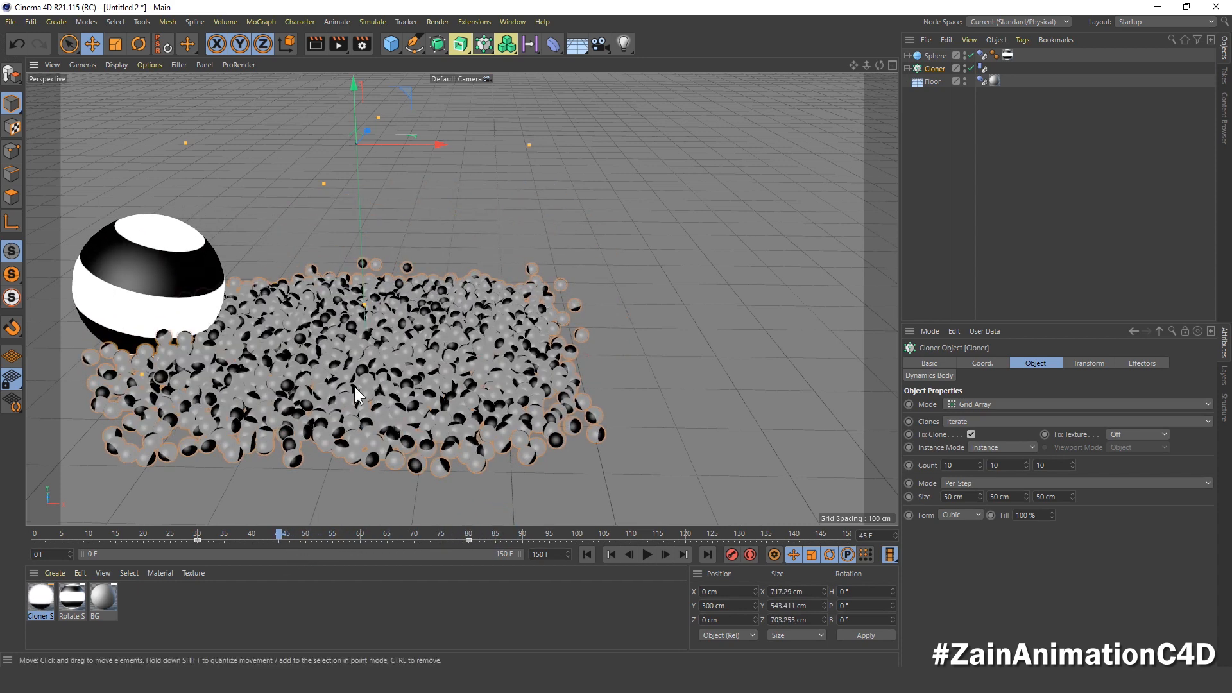
middle_click_drag(357, 393, 465, 393, "alt")
left_click_drag(416, 393, 399, 391, "alt")
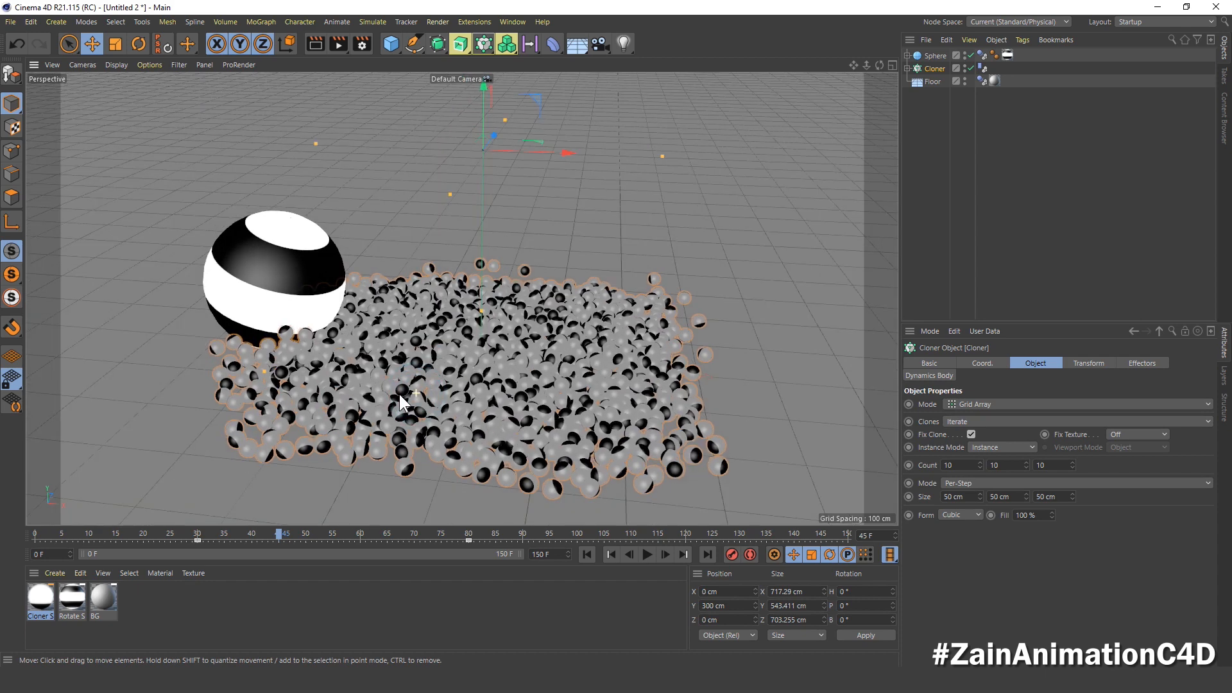
middle_click_drag(399, 391, 471, 371, "alt")
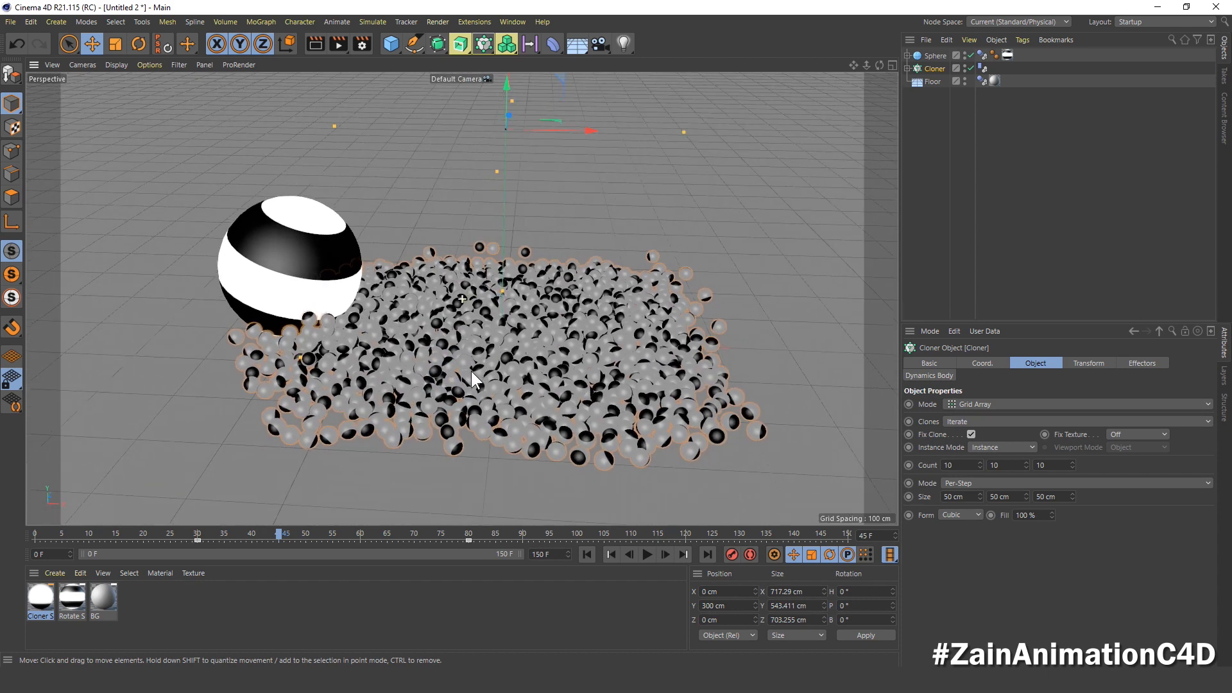
left_click(317, 43)
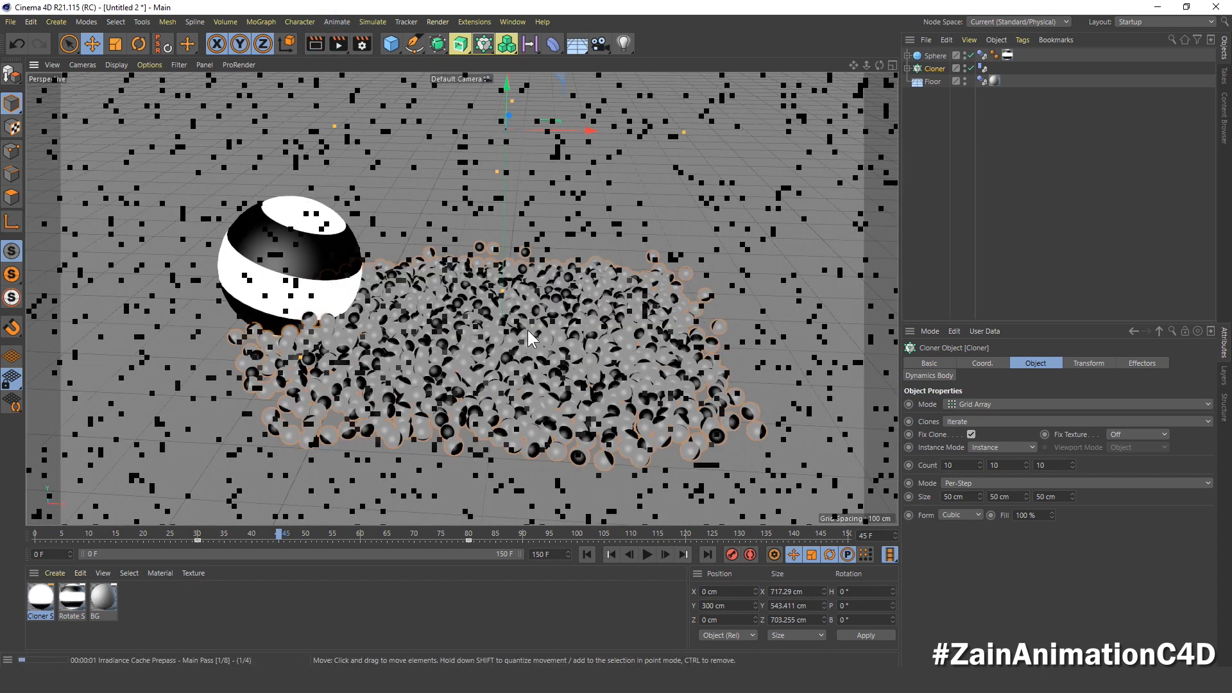